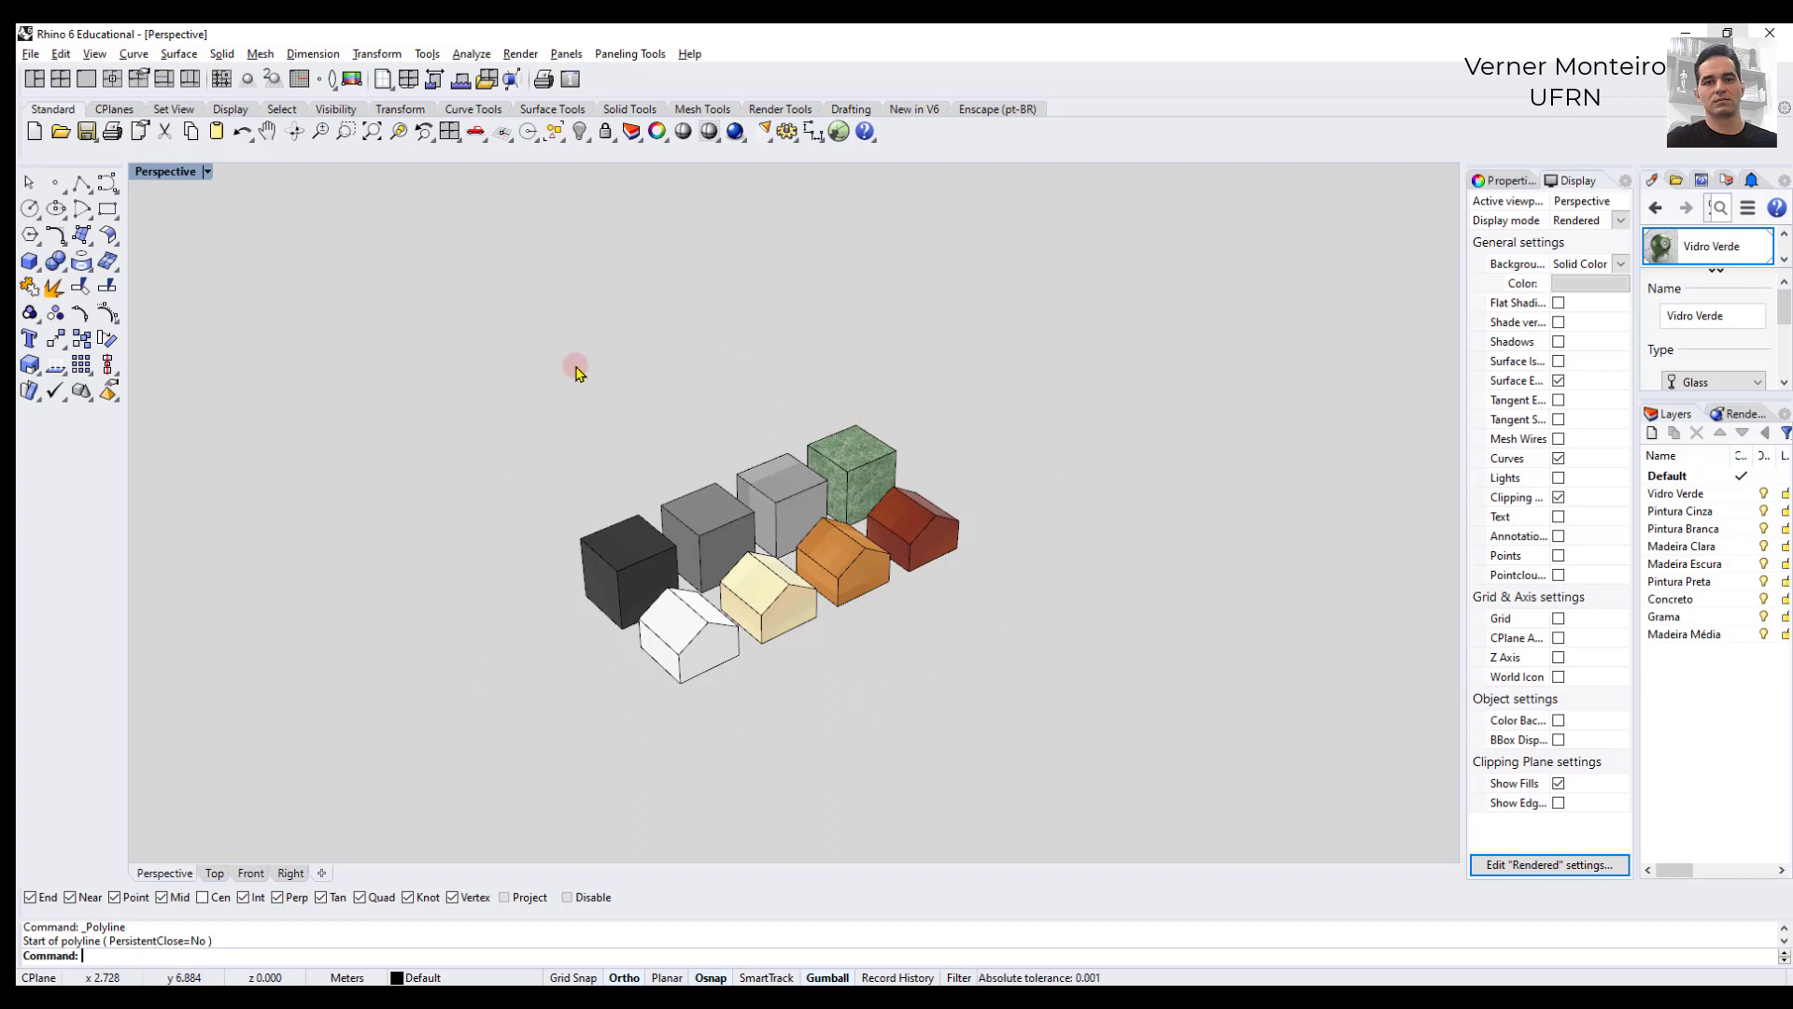
- Compare the Perspective view in Shaded display mode with Rendered mode, ending in Rendered
{"action": "middle_click", "coordinate": [628, 352]}
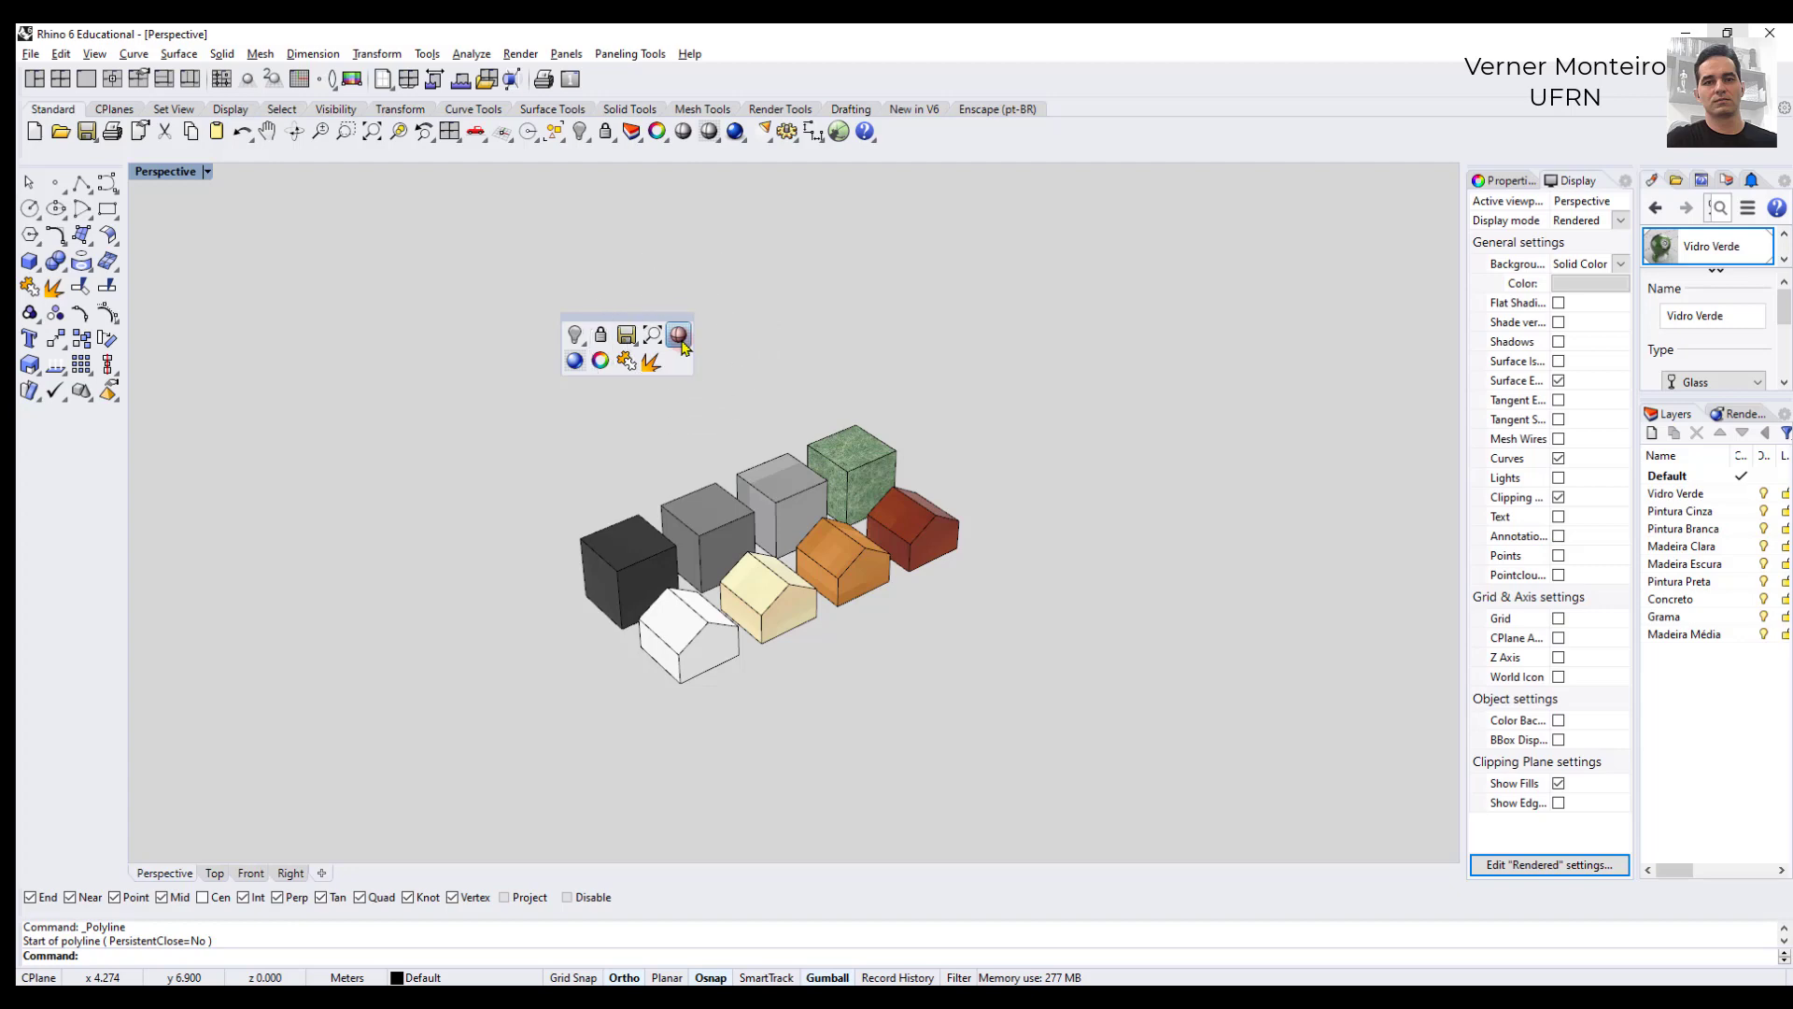
{"action": "left_click", "coordinate": [680, 337]}
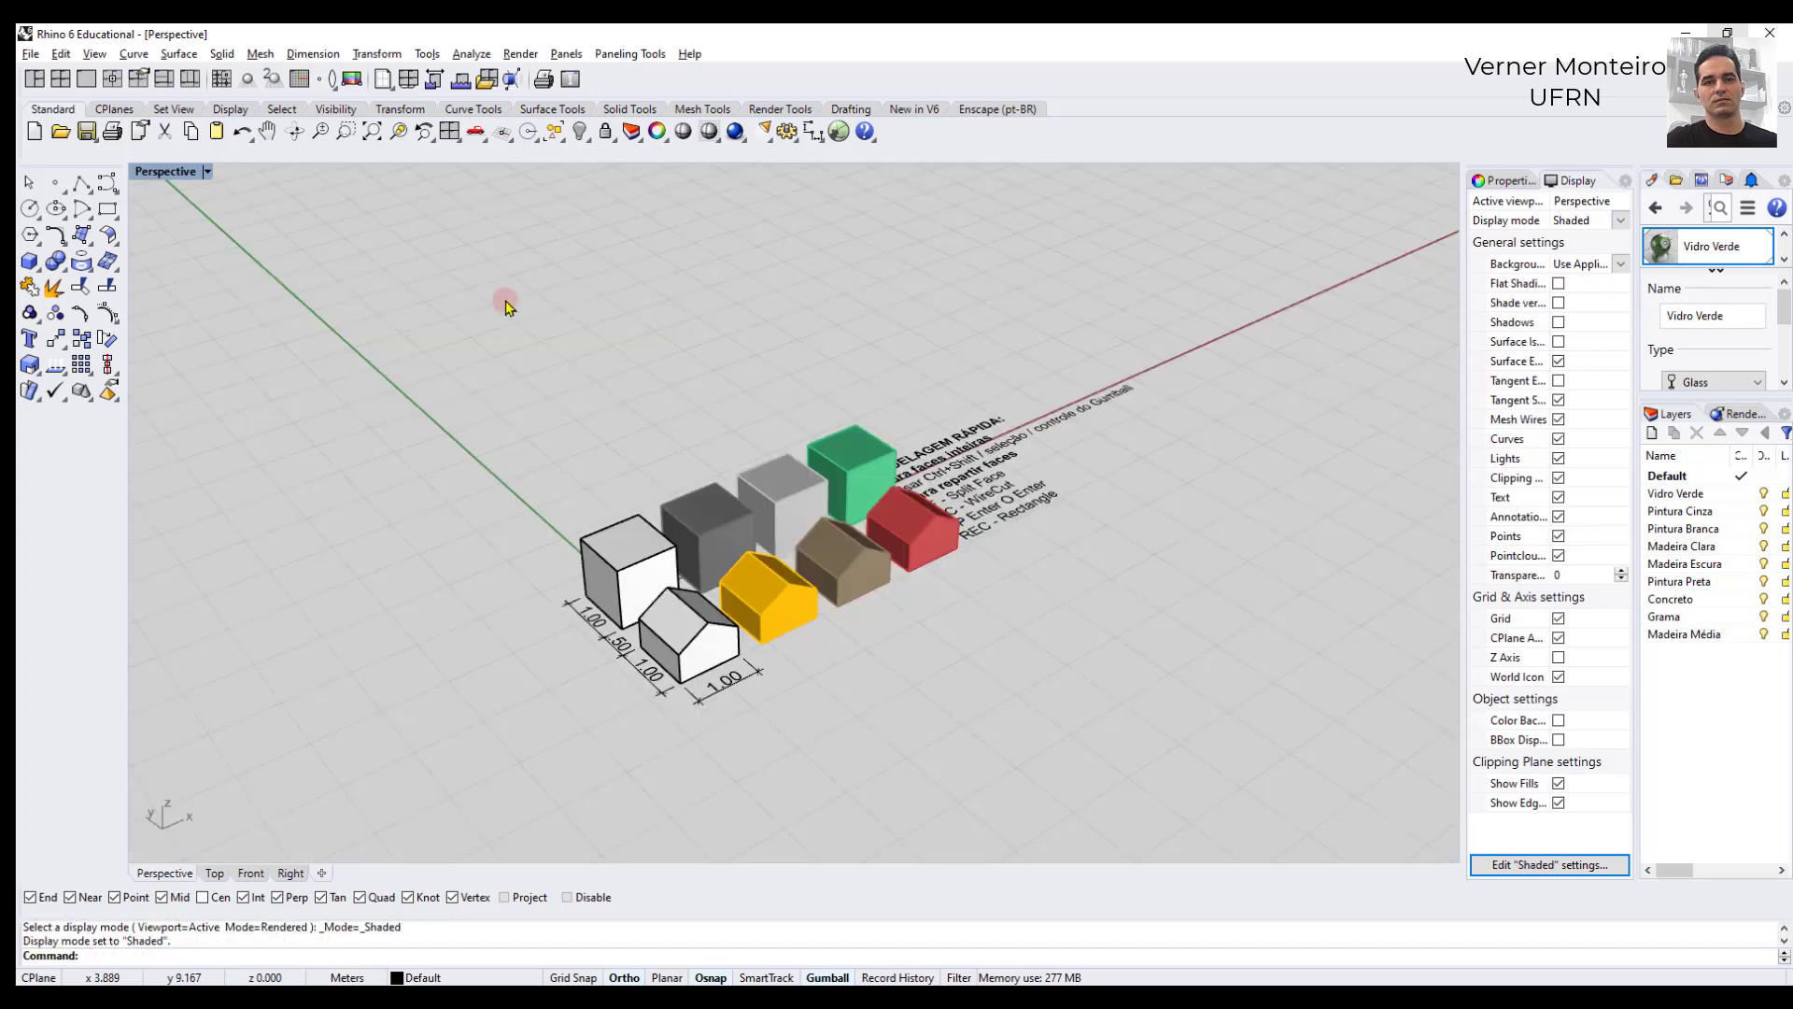
{"action": "middle_click", "coordinate": [657, 437]}
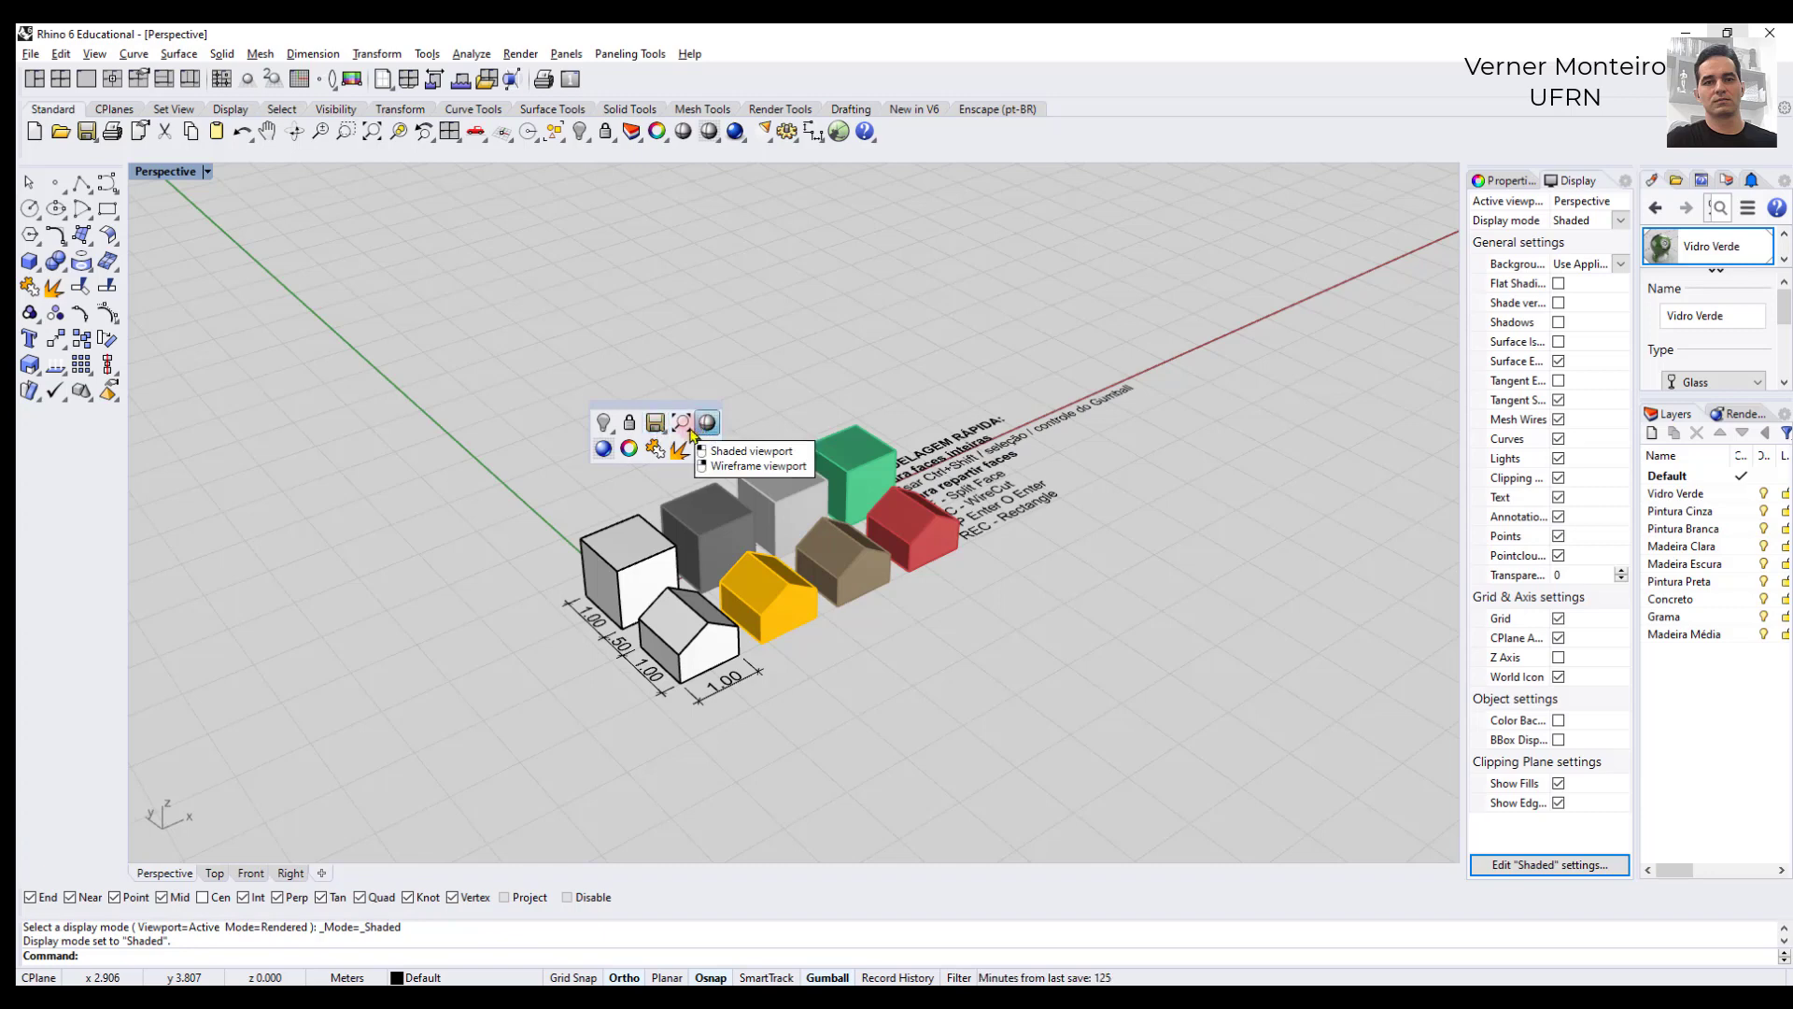
{"action": "left_click", "coordinate": [603, 452]}
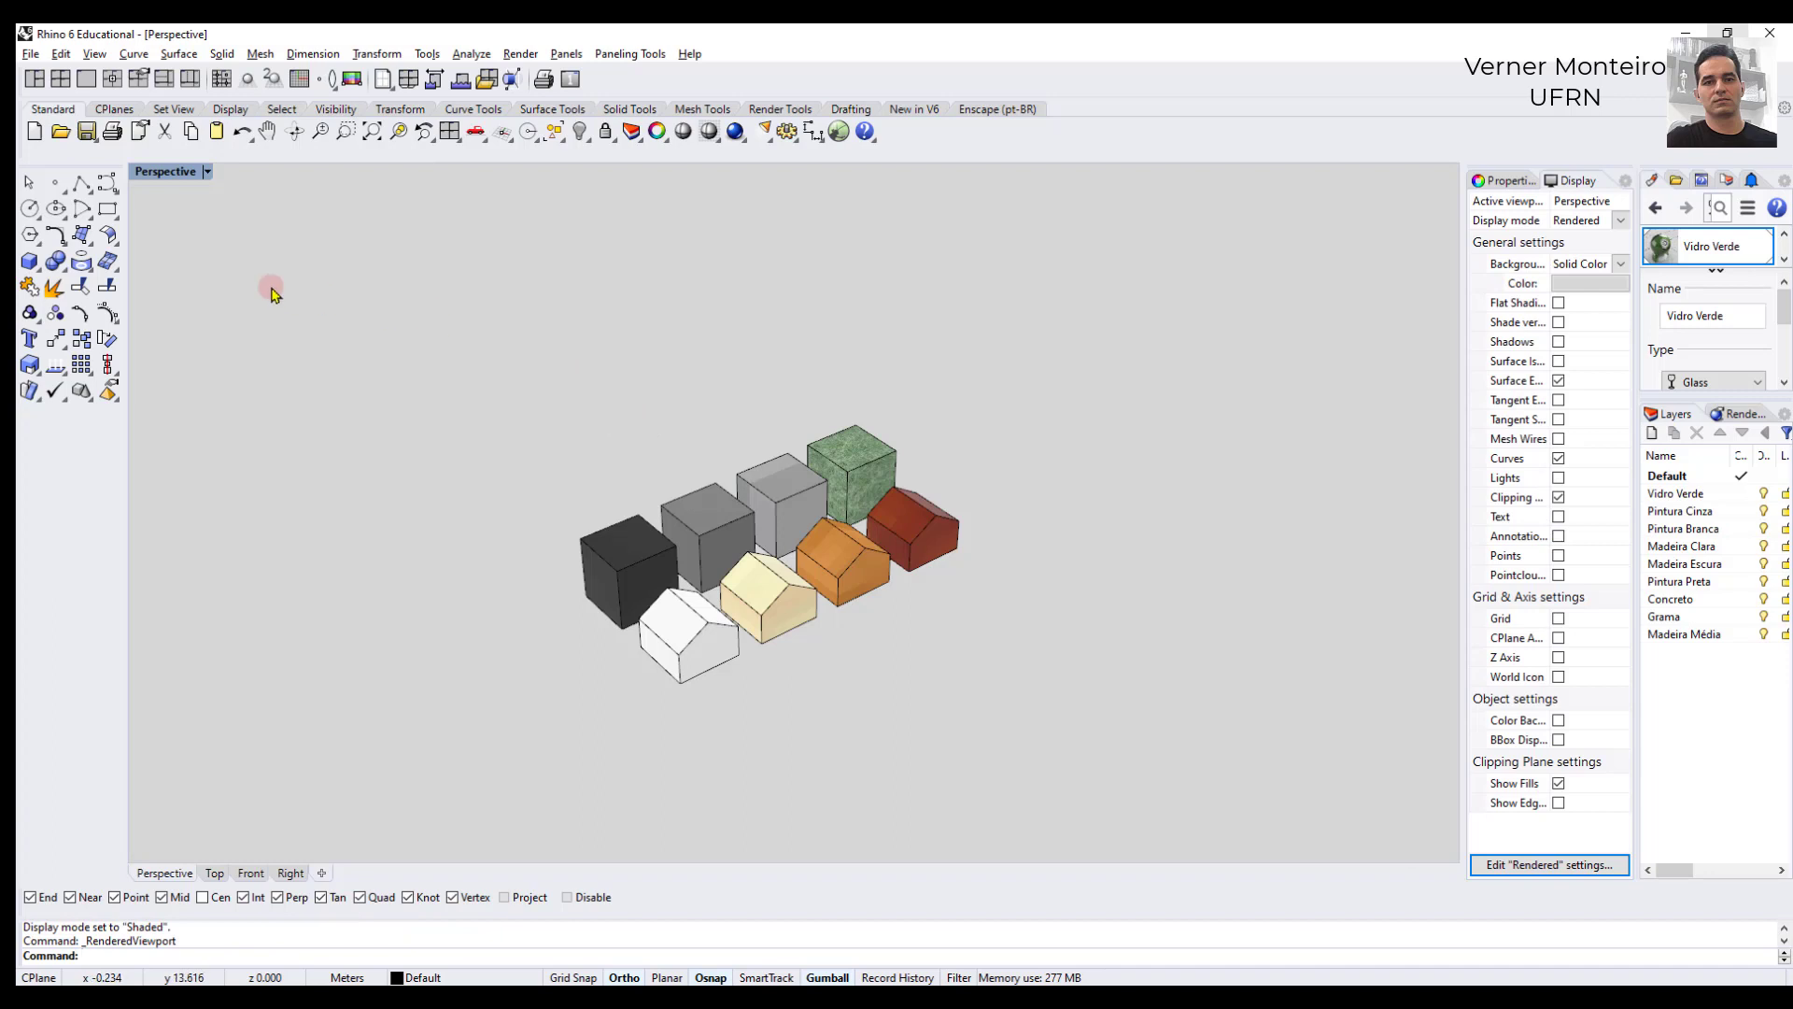
- Start a polyline on the ground beside the sample blocks and draw its first segment 15 m long with Ortho on
{"action": "left_click", "coordinate": [82, 184]}
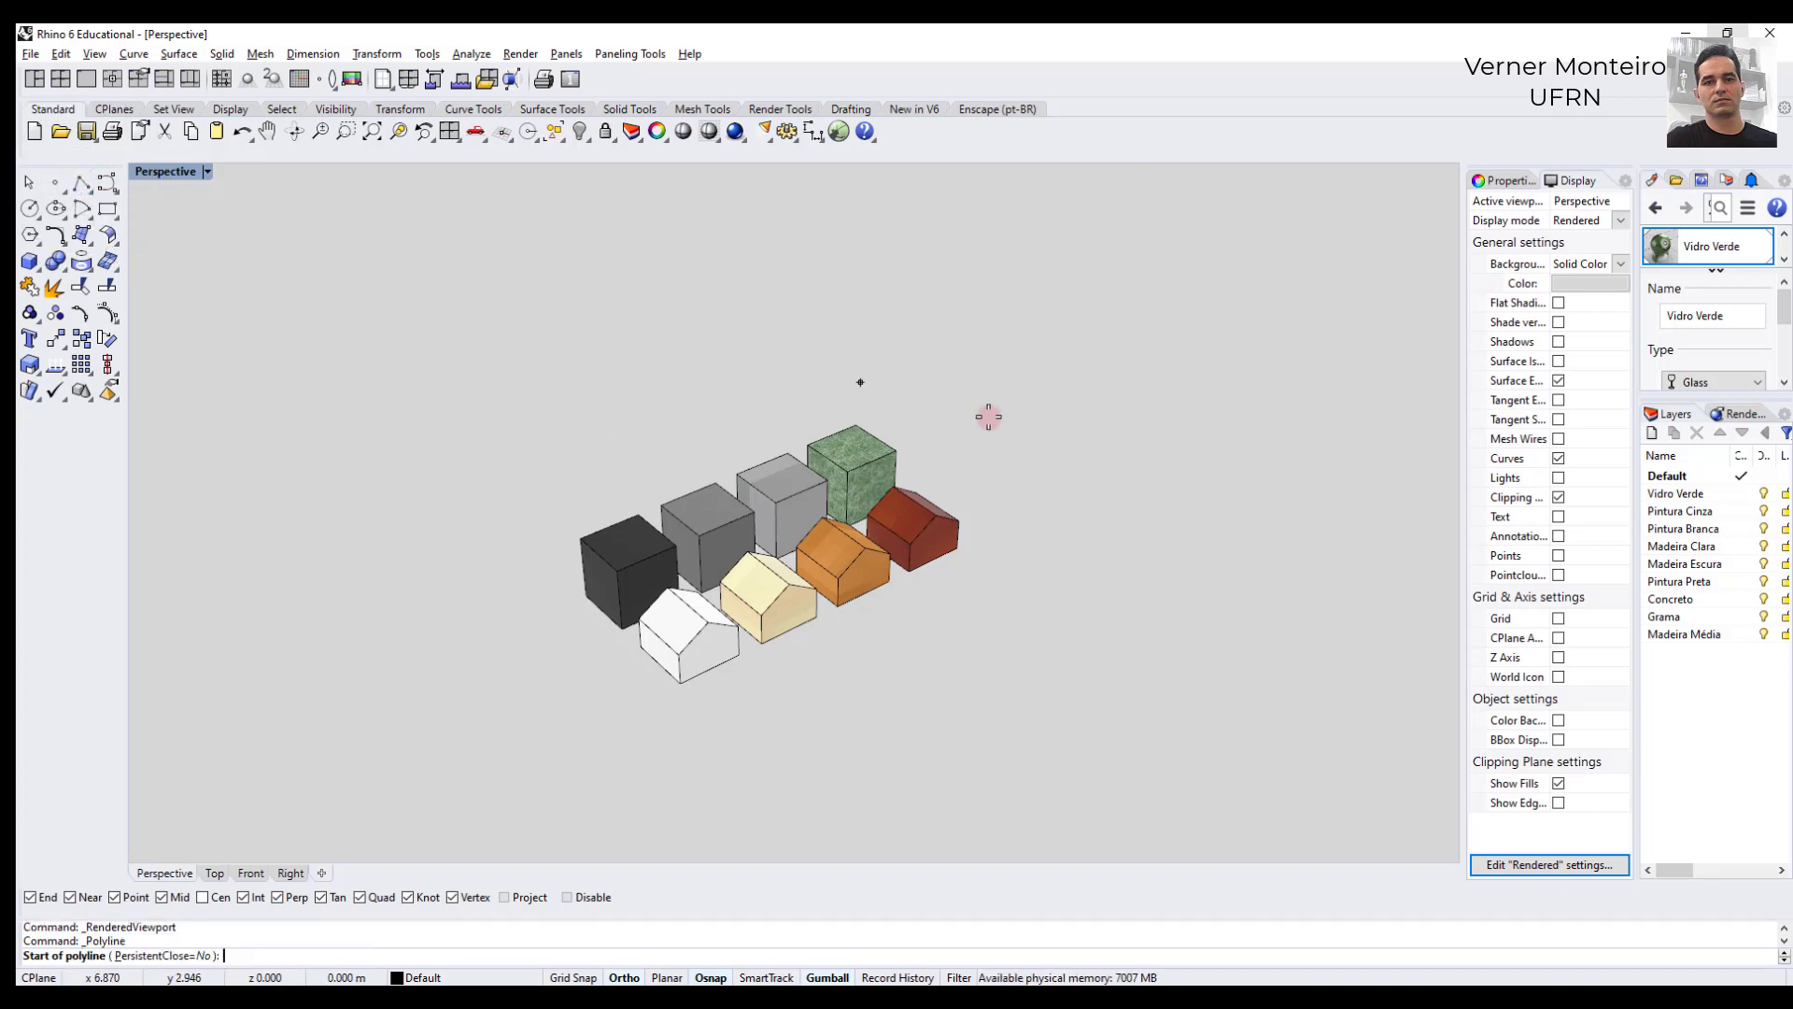
{"action": "left_click", "coordinate": [1070, 535]}
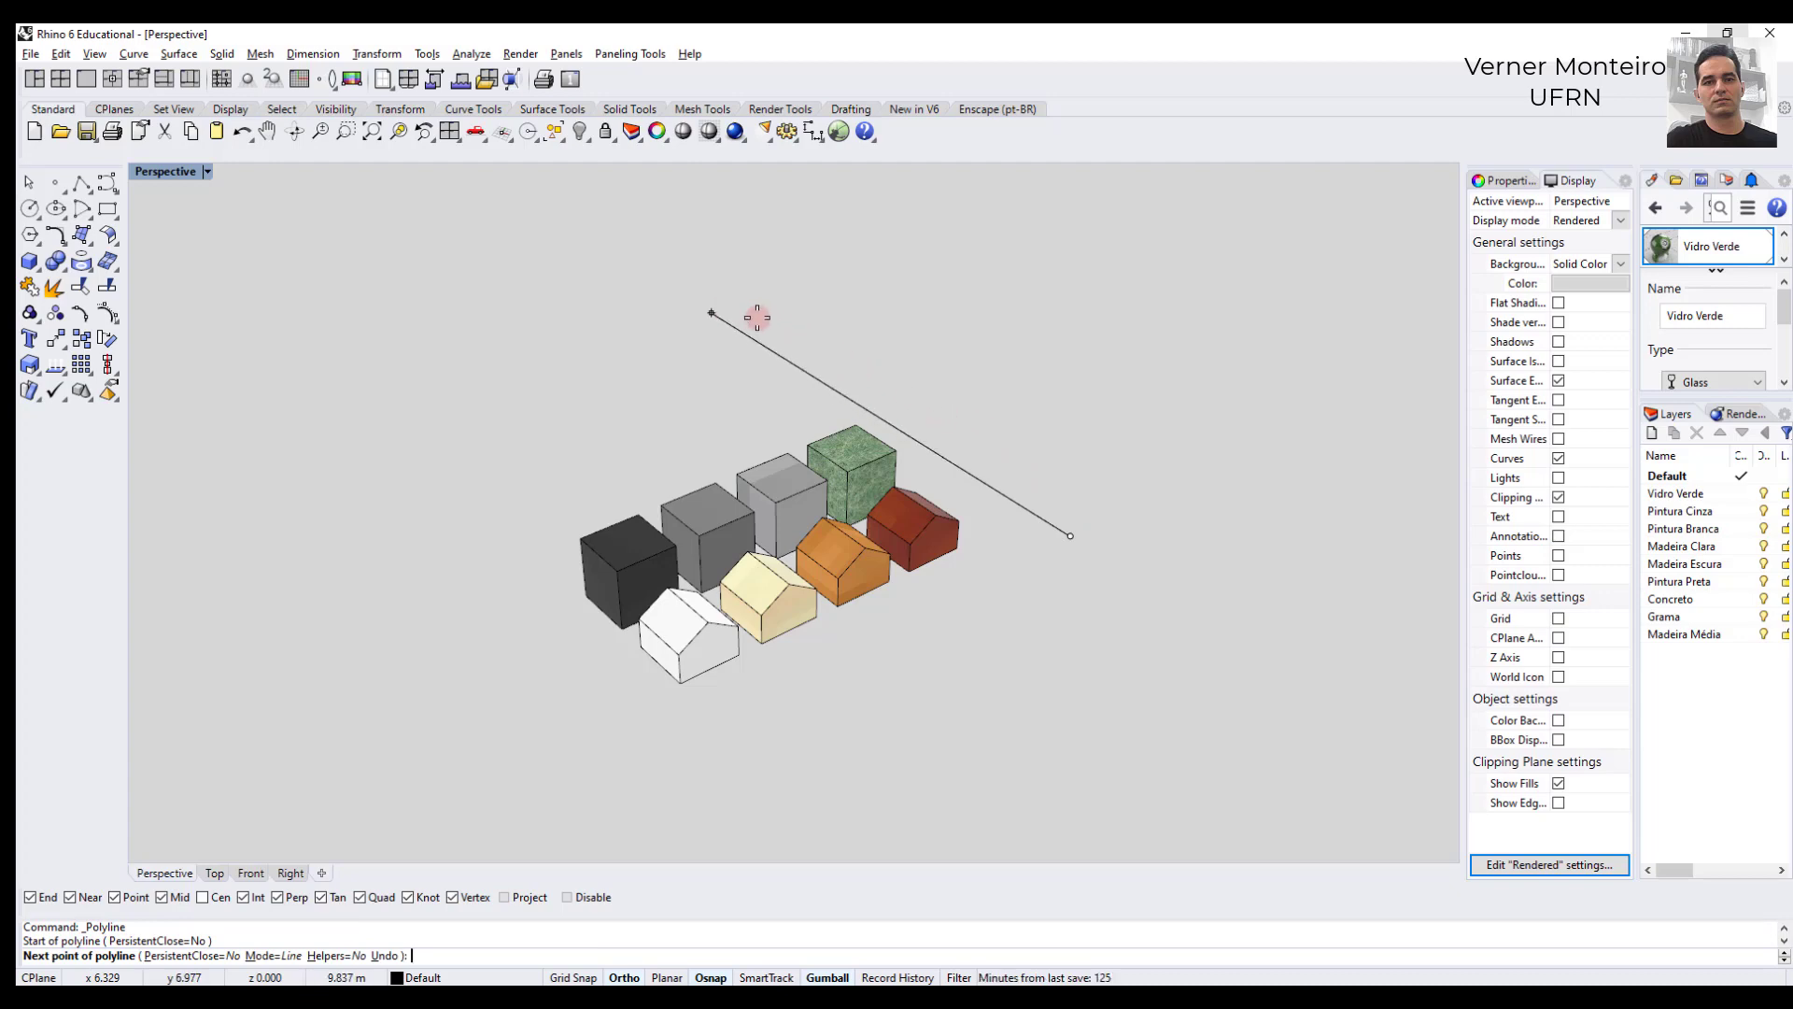
{"action": "key", "text": "F8"}
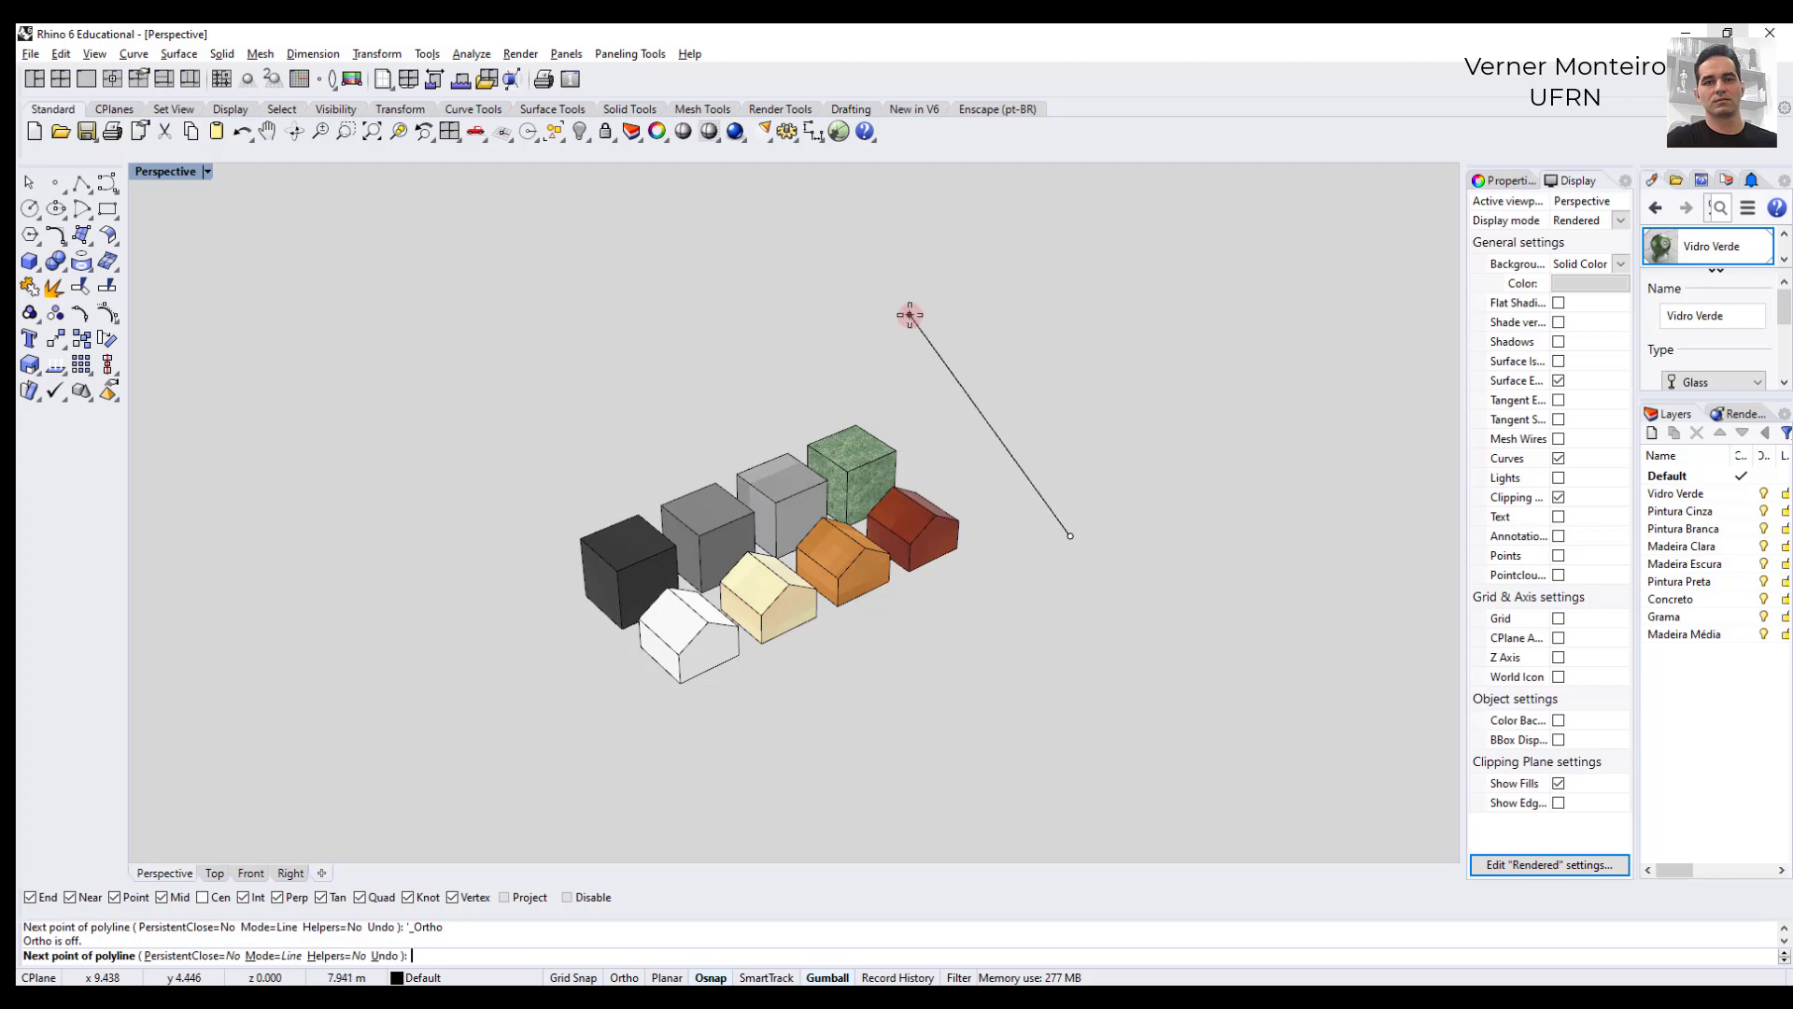
{"action": "key", "text": "F8"}
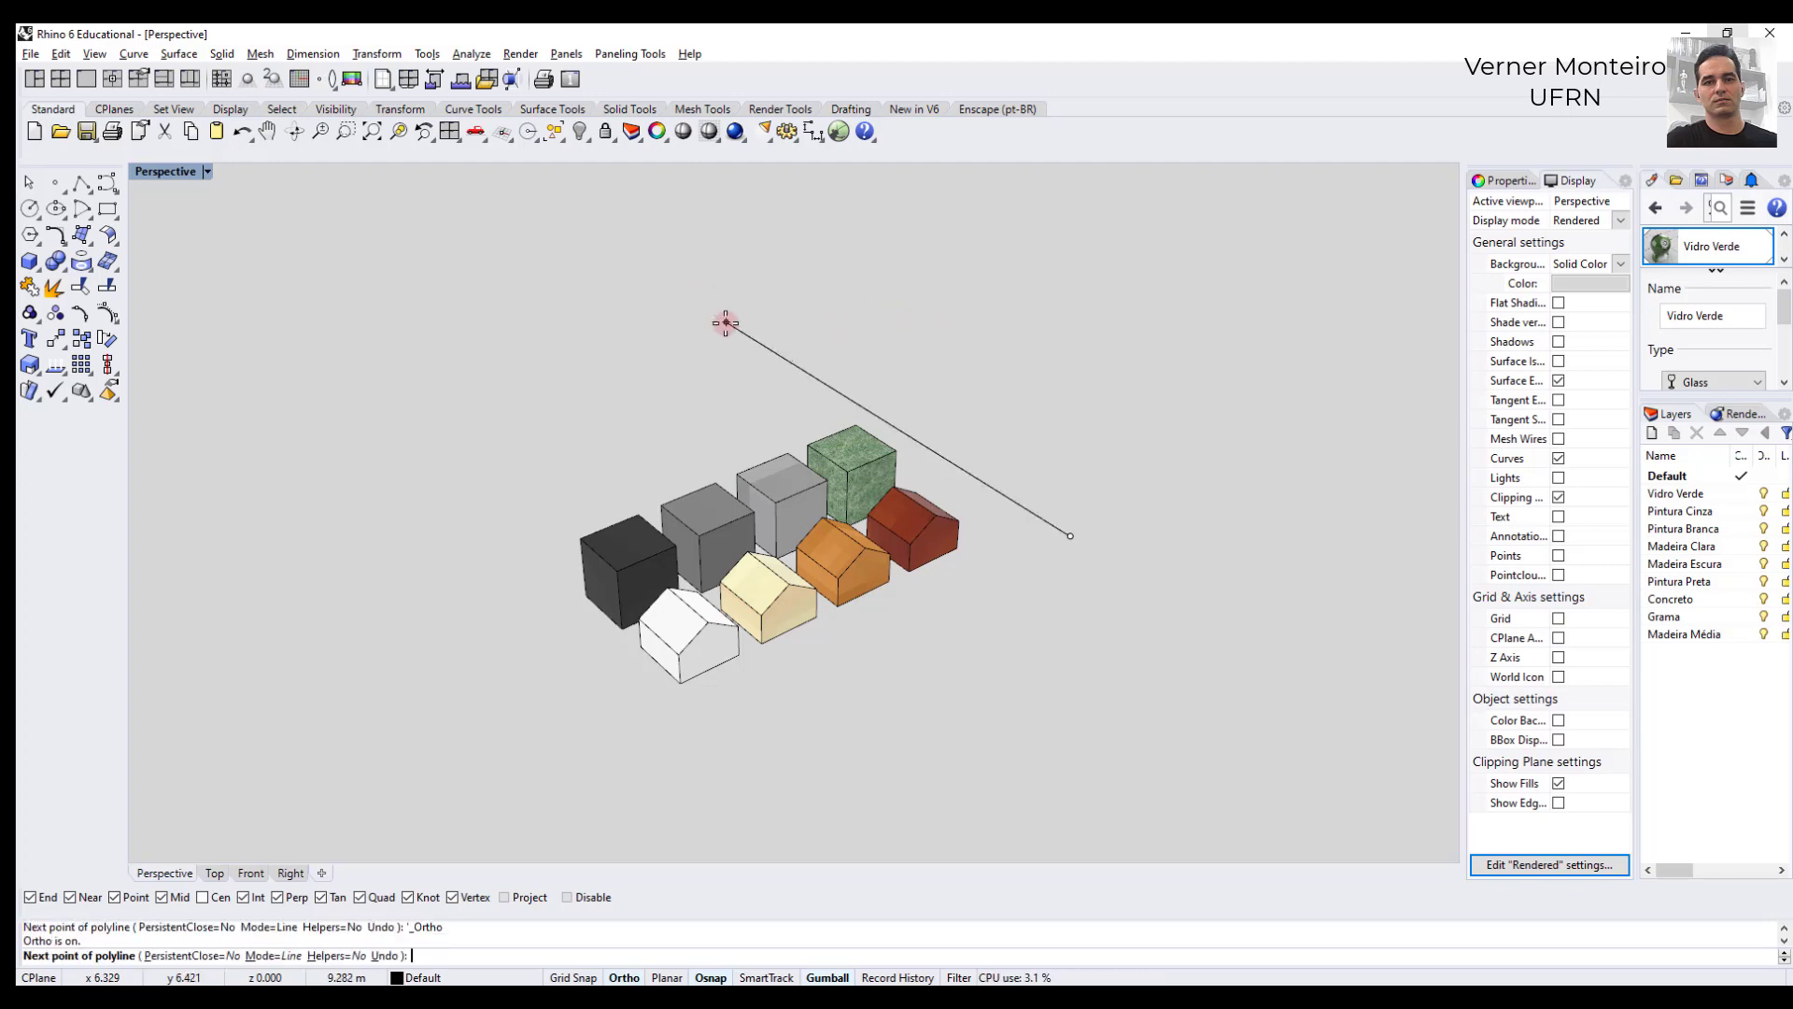
{"action": "type", "text": "15"}
{"action": "key", "text": "Return"}
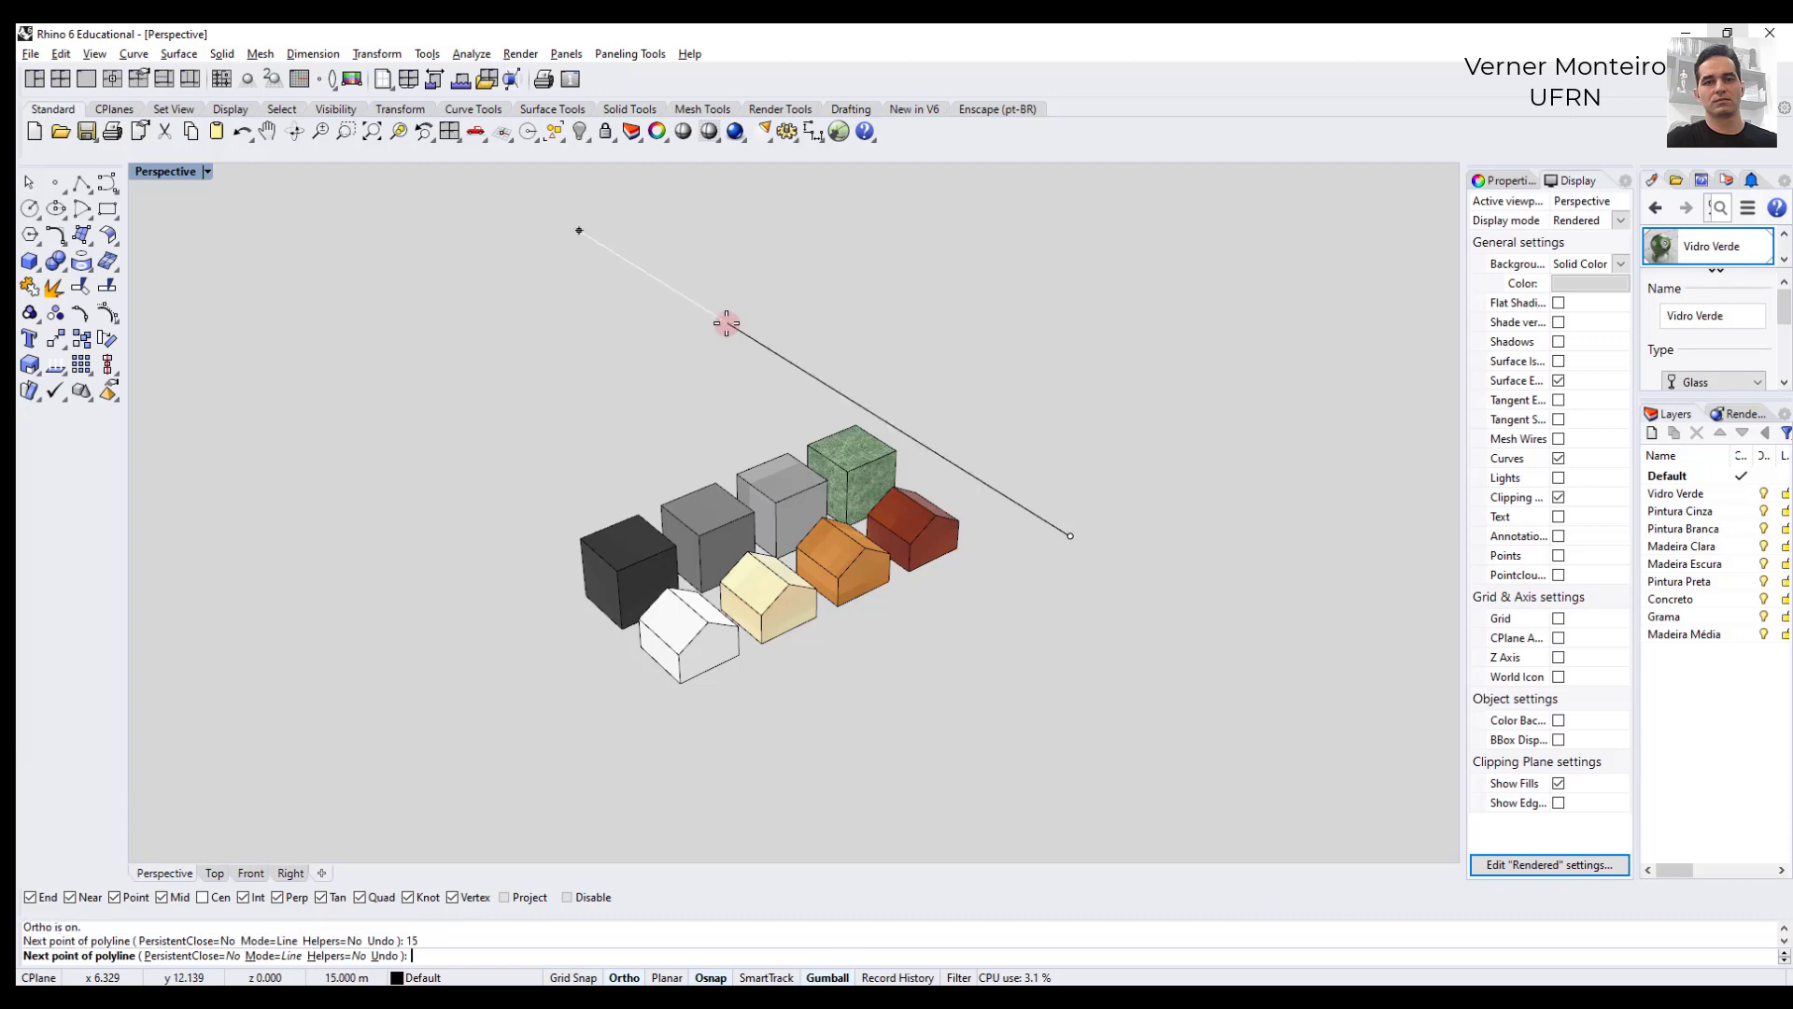
{"action": "scroll", "coordinate": [621, 340], "scroll_direction": "down", "scroll_amount": 3}
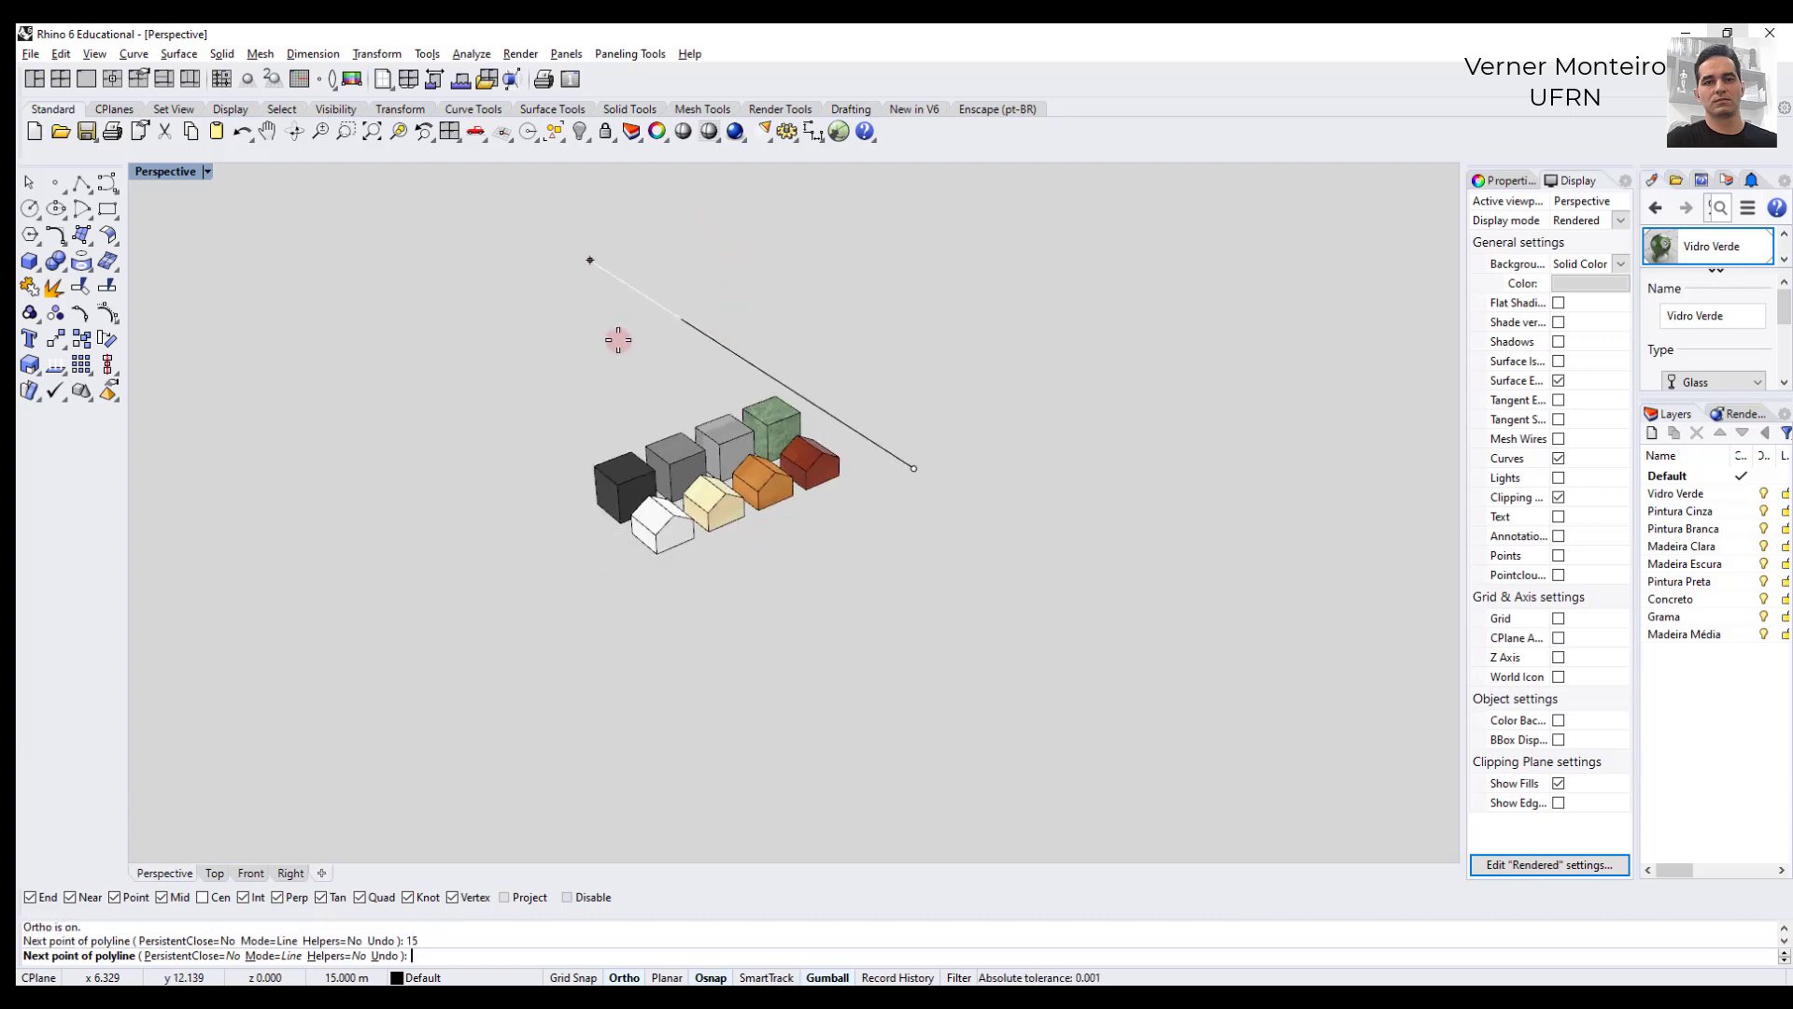
{"action": "scroll", "coordinate": [626, 245], "scroll_direction": "up", "scroll_amount": 3}
{"action": "left_click", "coordinate": [645, 254]}
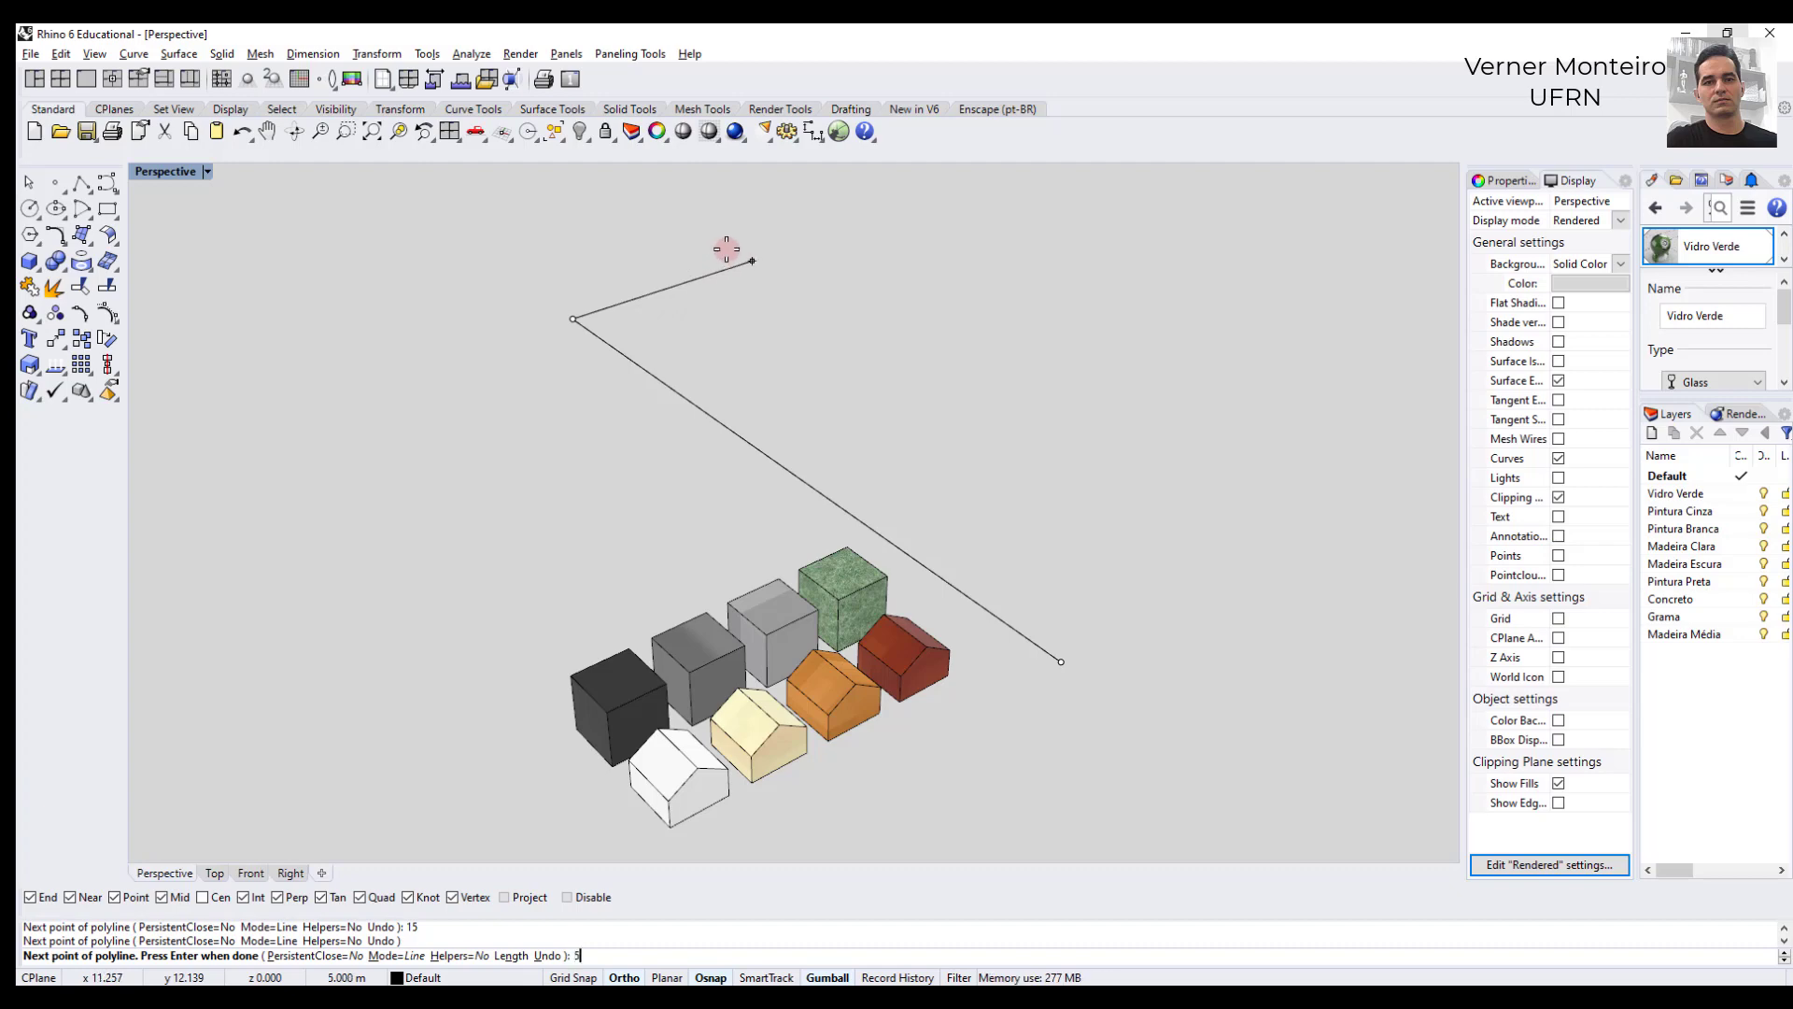
- Complete the polyline as a closed rectangle with a 5 m short side and a parallel 15 m long side
{"action": "key", "text": "Return"}
{"action": "left_click", "coordinate": [727, 249]}
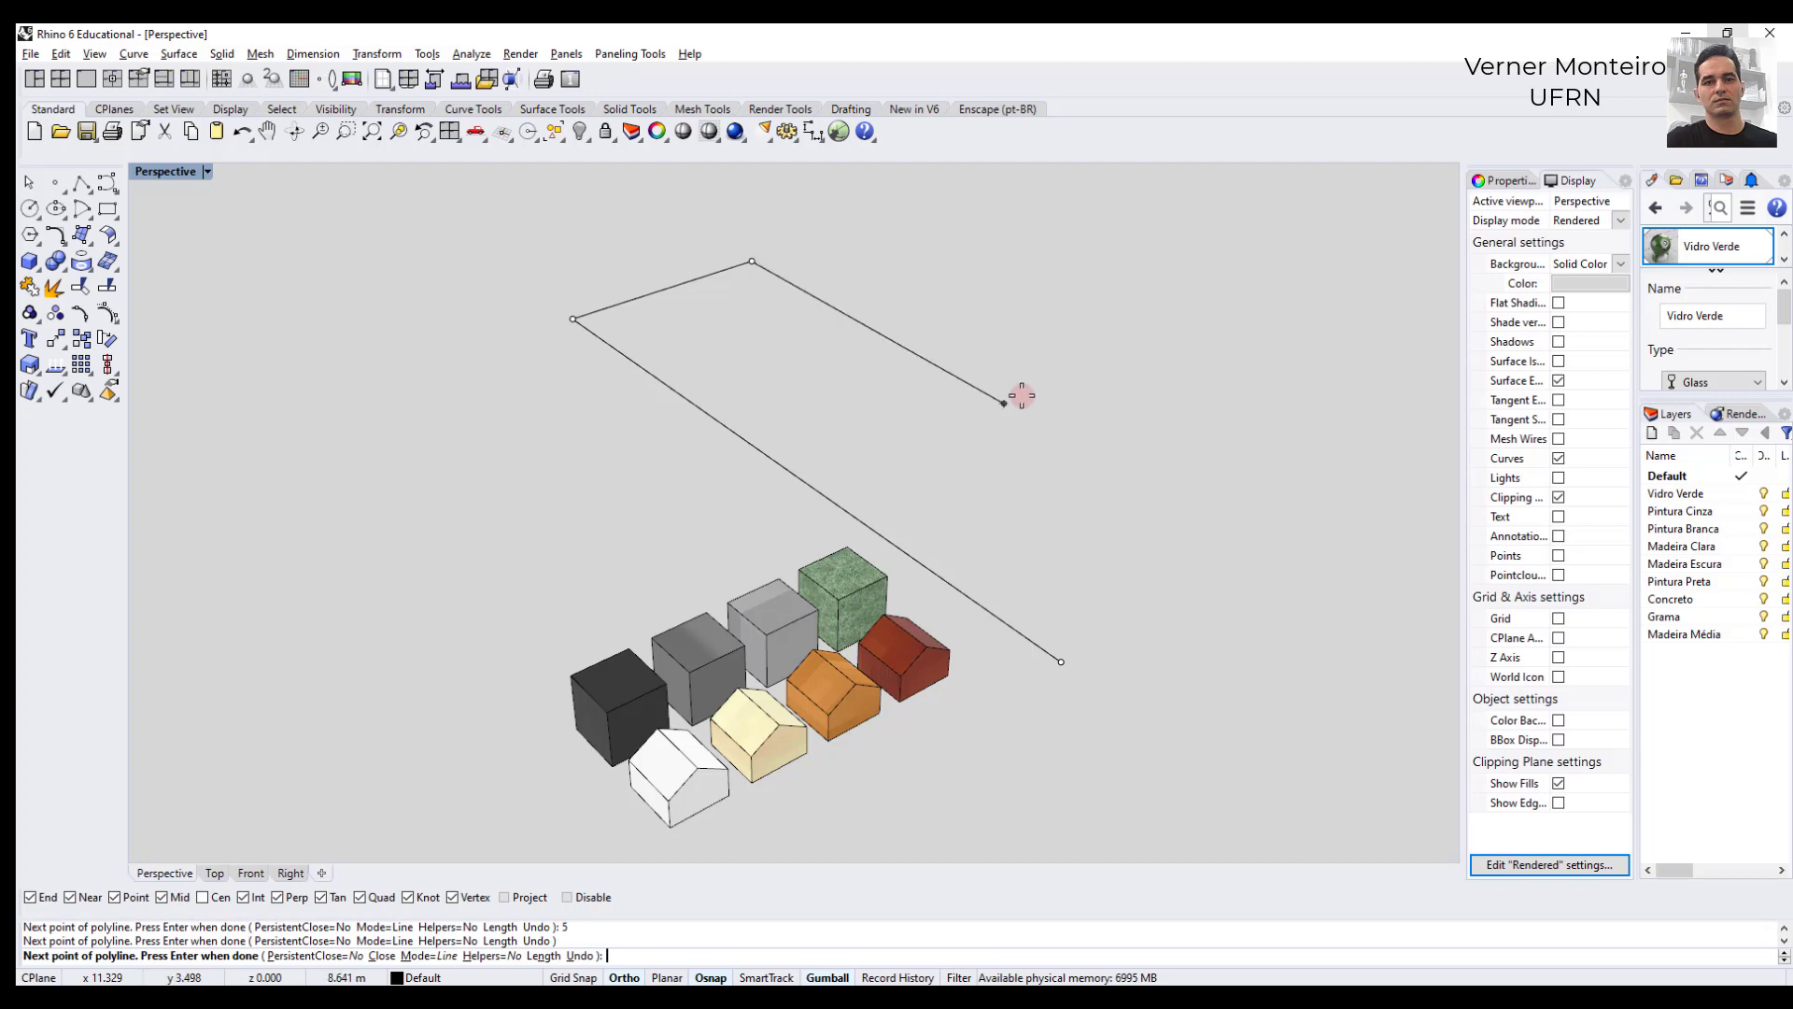
{"action": "type", "text": "15"}
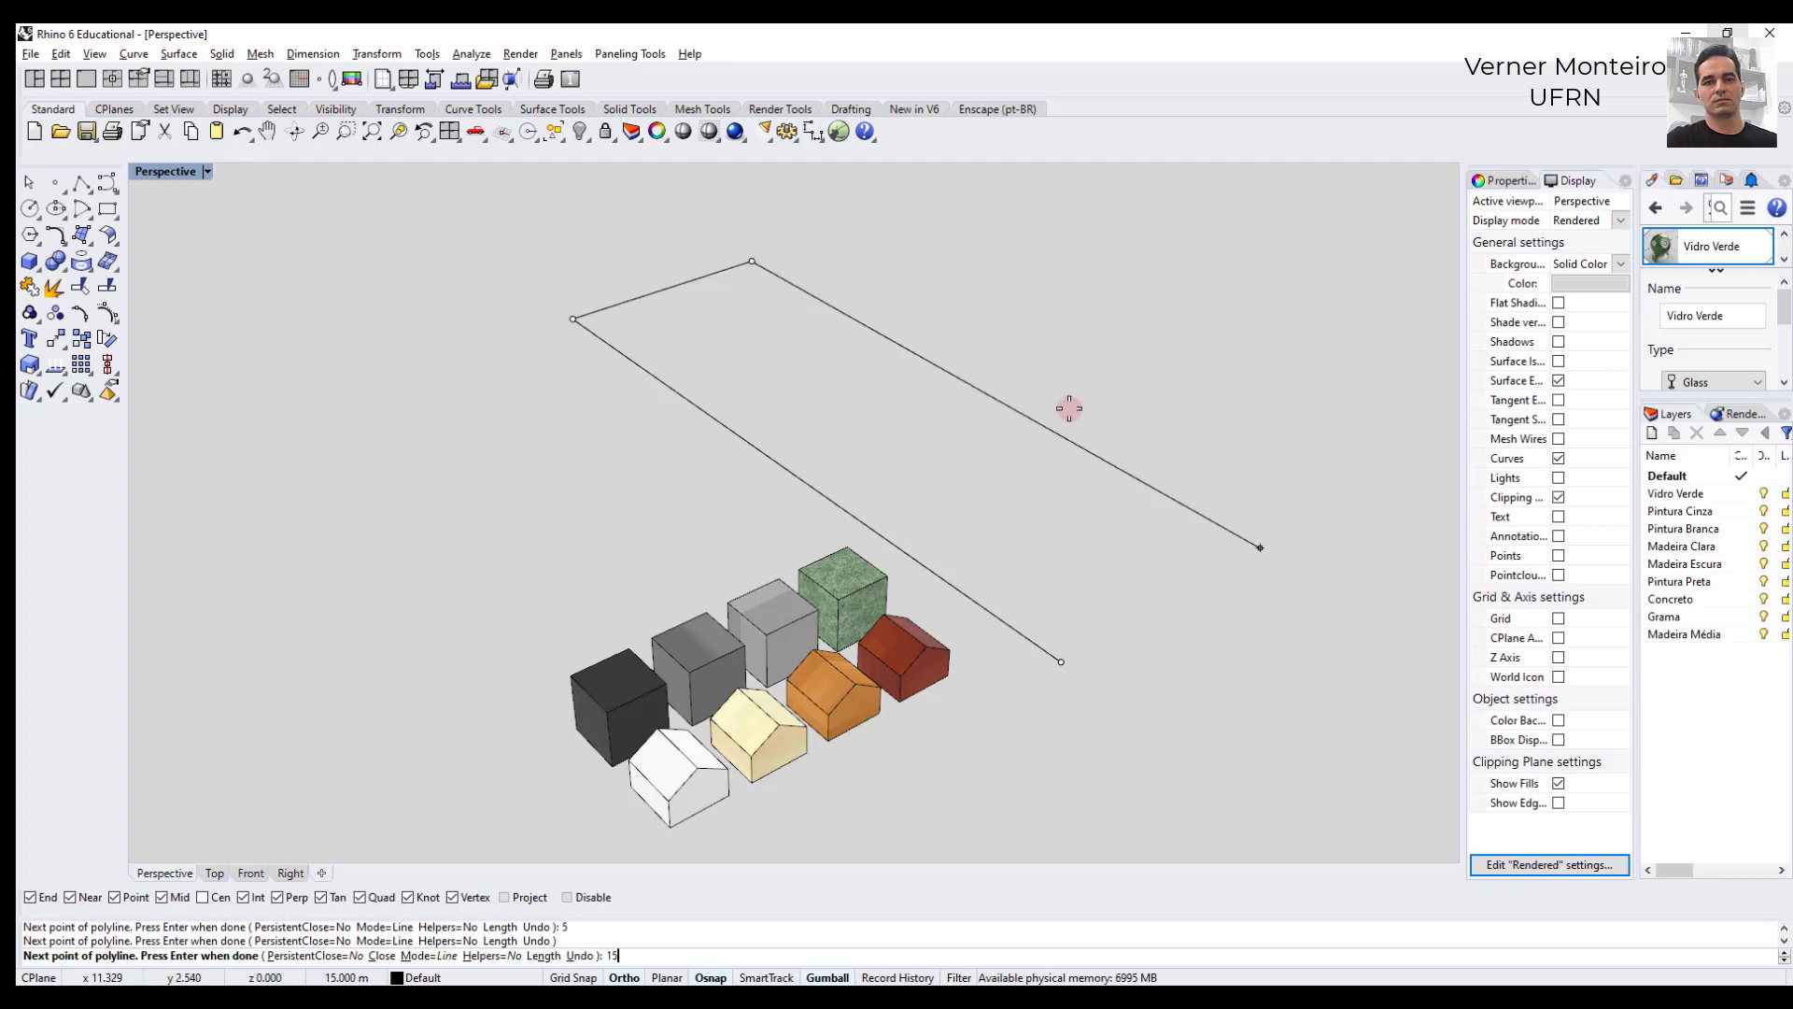
{"action": "key", "text": "Return"}
{"action": "left_click", "coordinate": [1284, 569]}
{"action": "left_click", "coordinate": [1333, 616]}
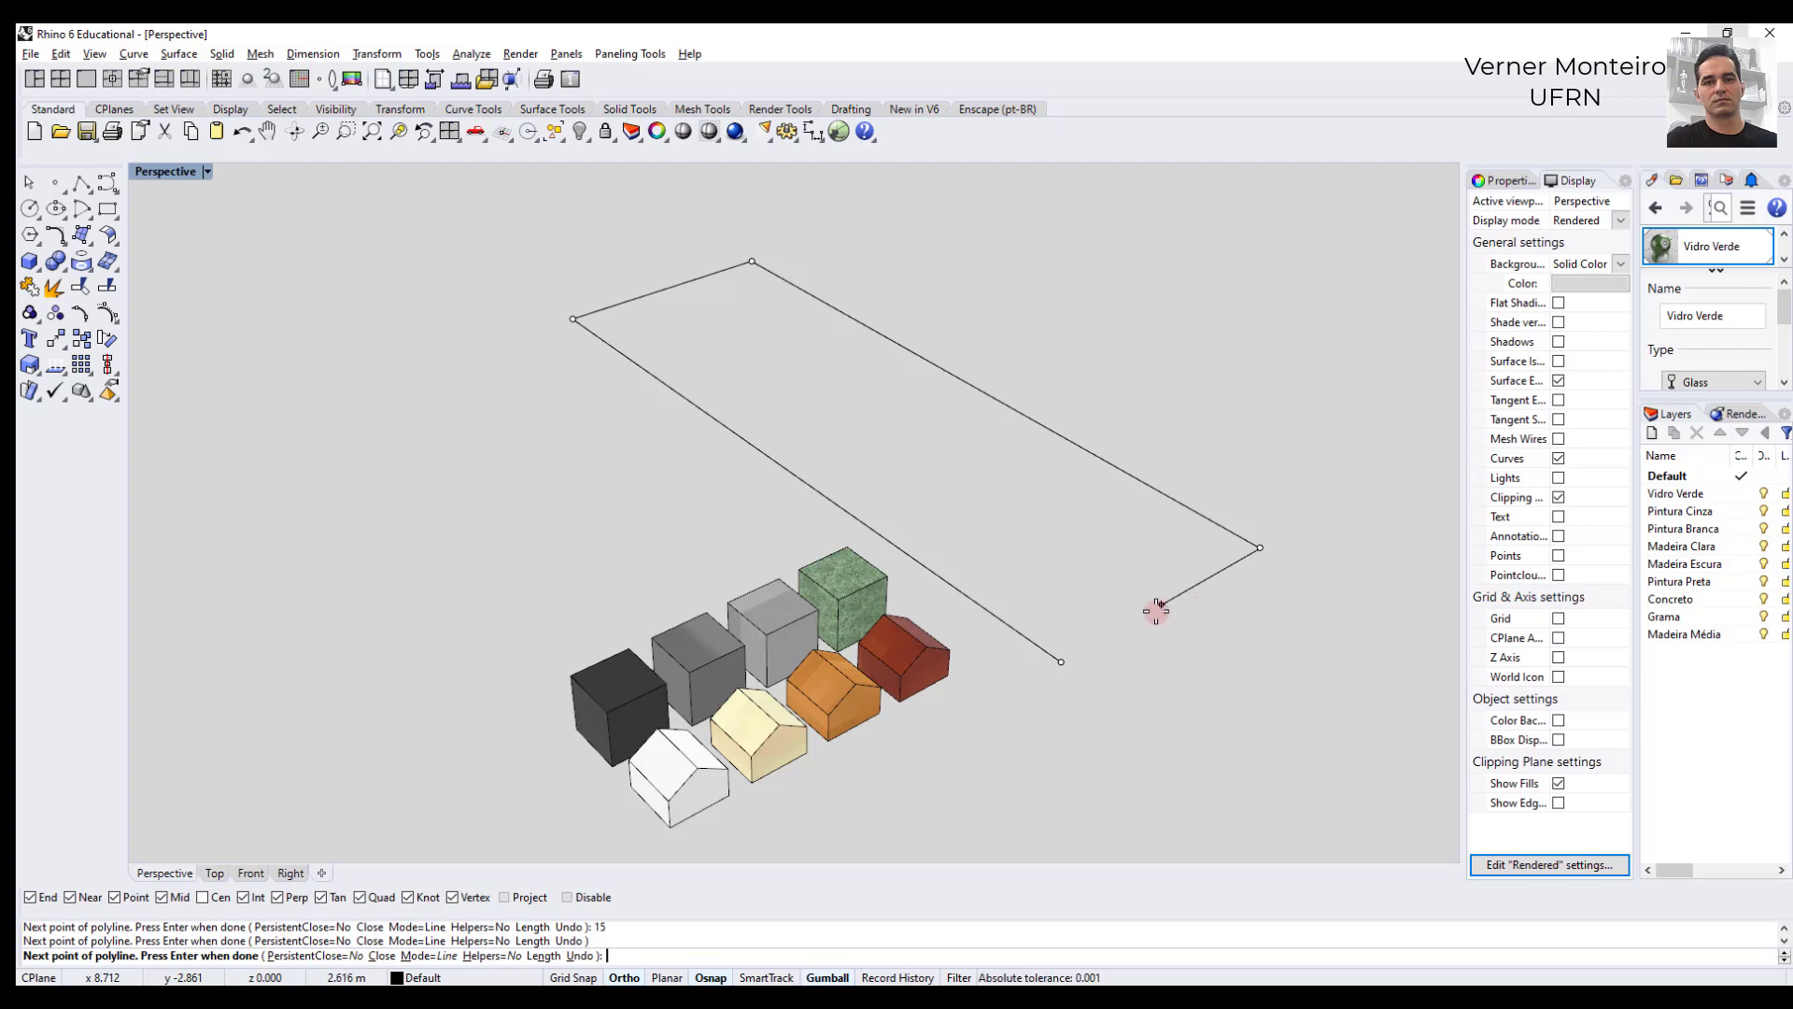
{"action": "left_click", "coordinate": [1062, 663]}
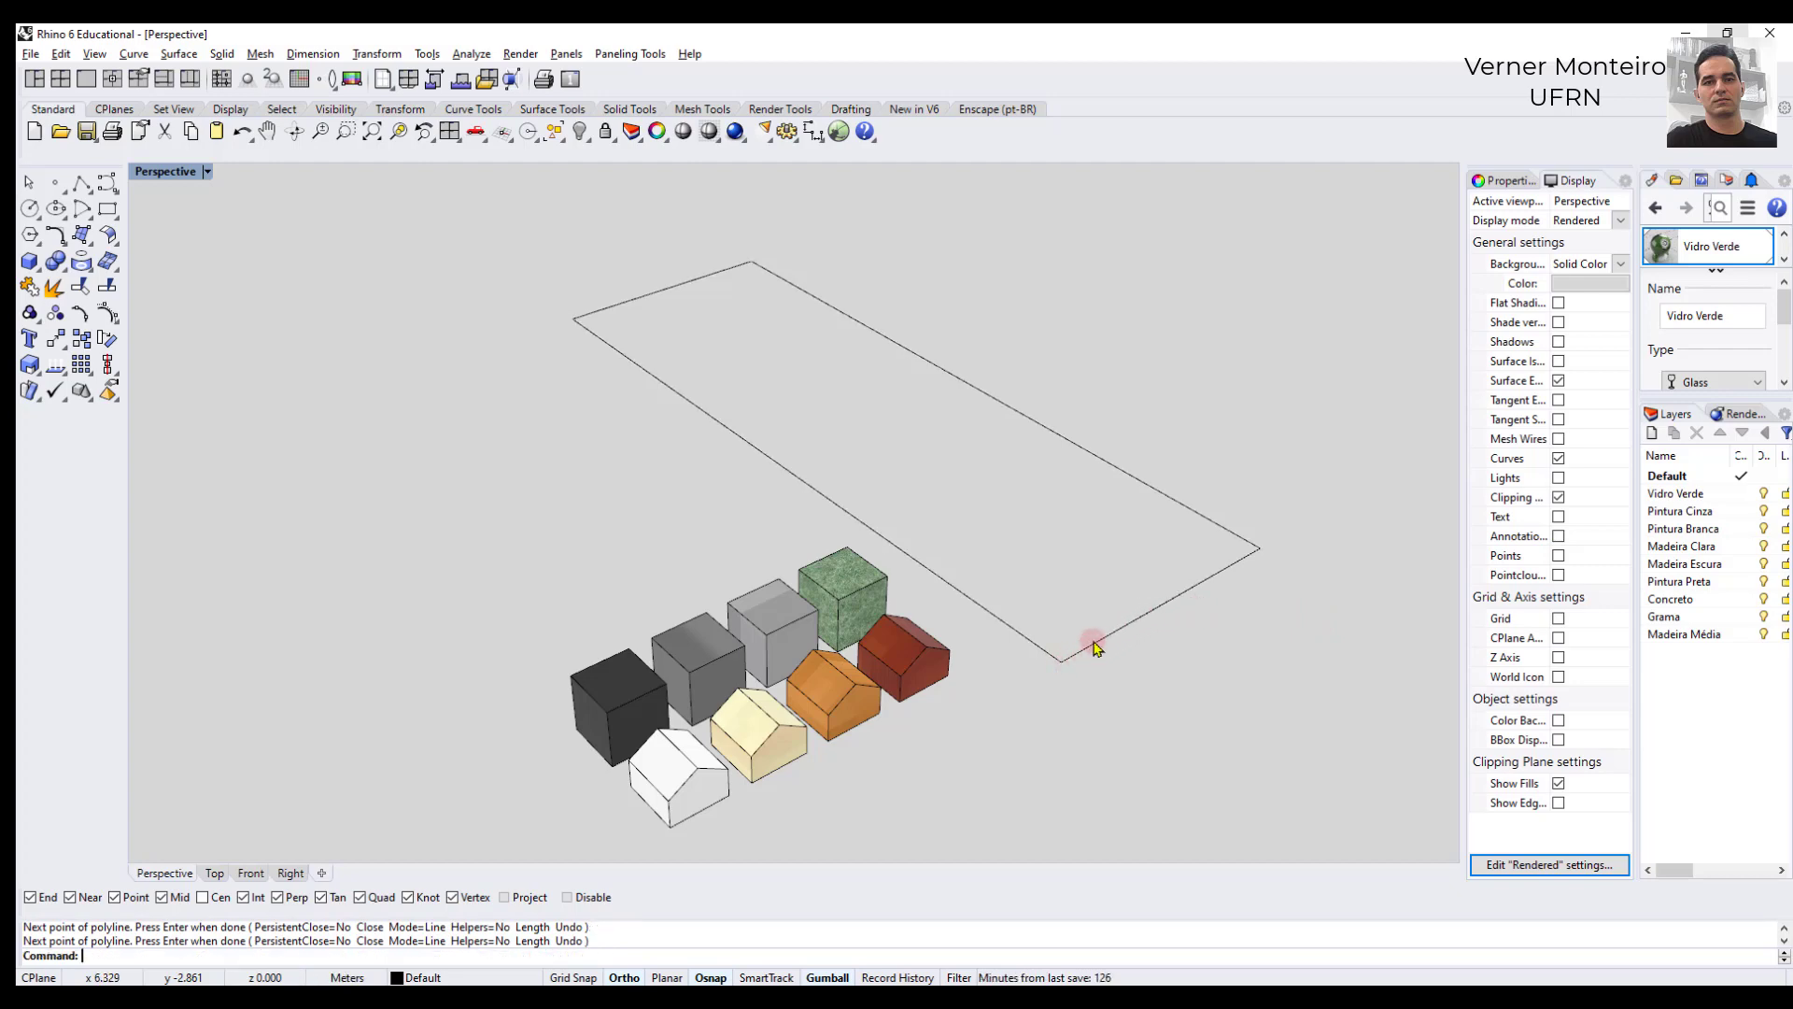
{"action": "key", "text": "Return"}
{"action": "left_click", "coordinate": [1185, 592]}
{"action": "key", "text": "Escape"}
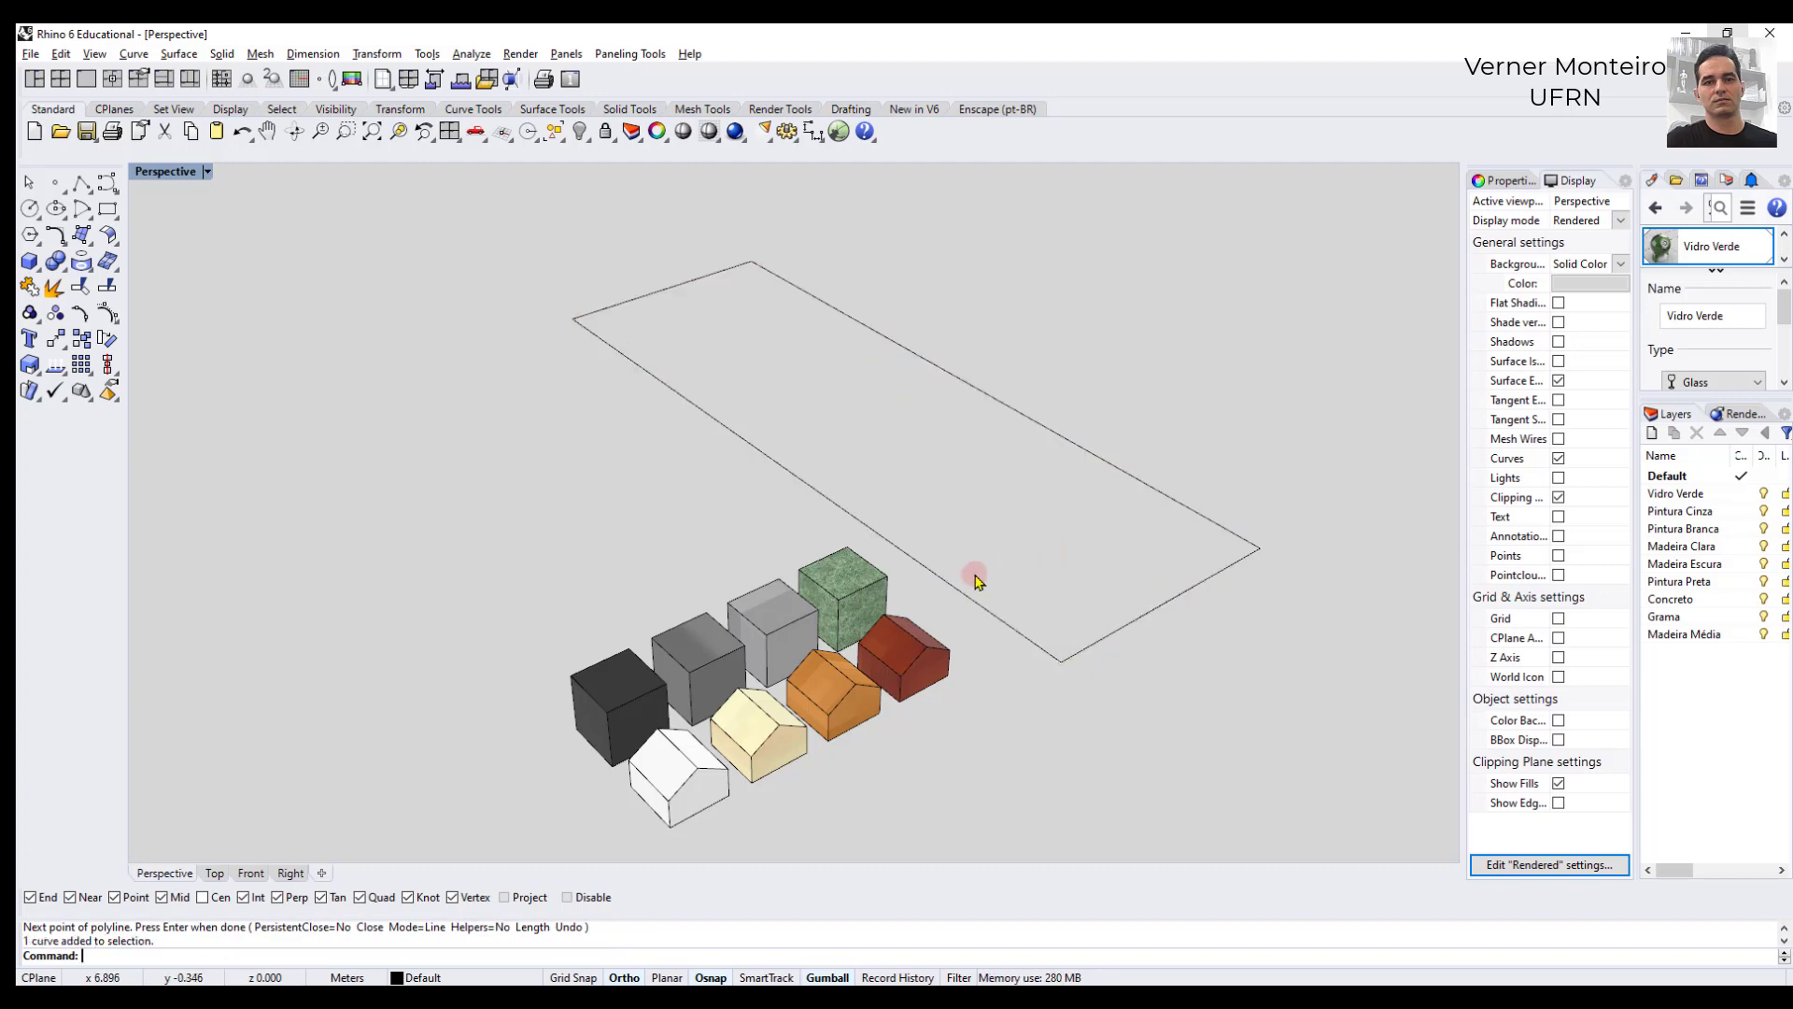
{"action": "scroll", "coordinate": [986, 561], "scroll_direction": "down", "scroll_amount": 3}
{"action": "scroll", "coordinate": [990, 560], "scroll_direction": "up", "scroll_amount": 2}
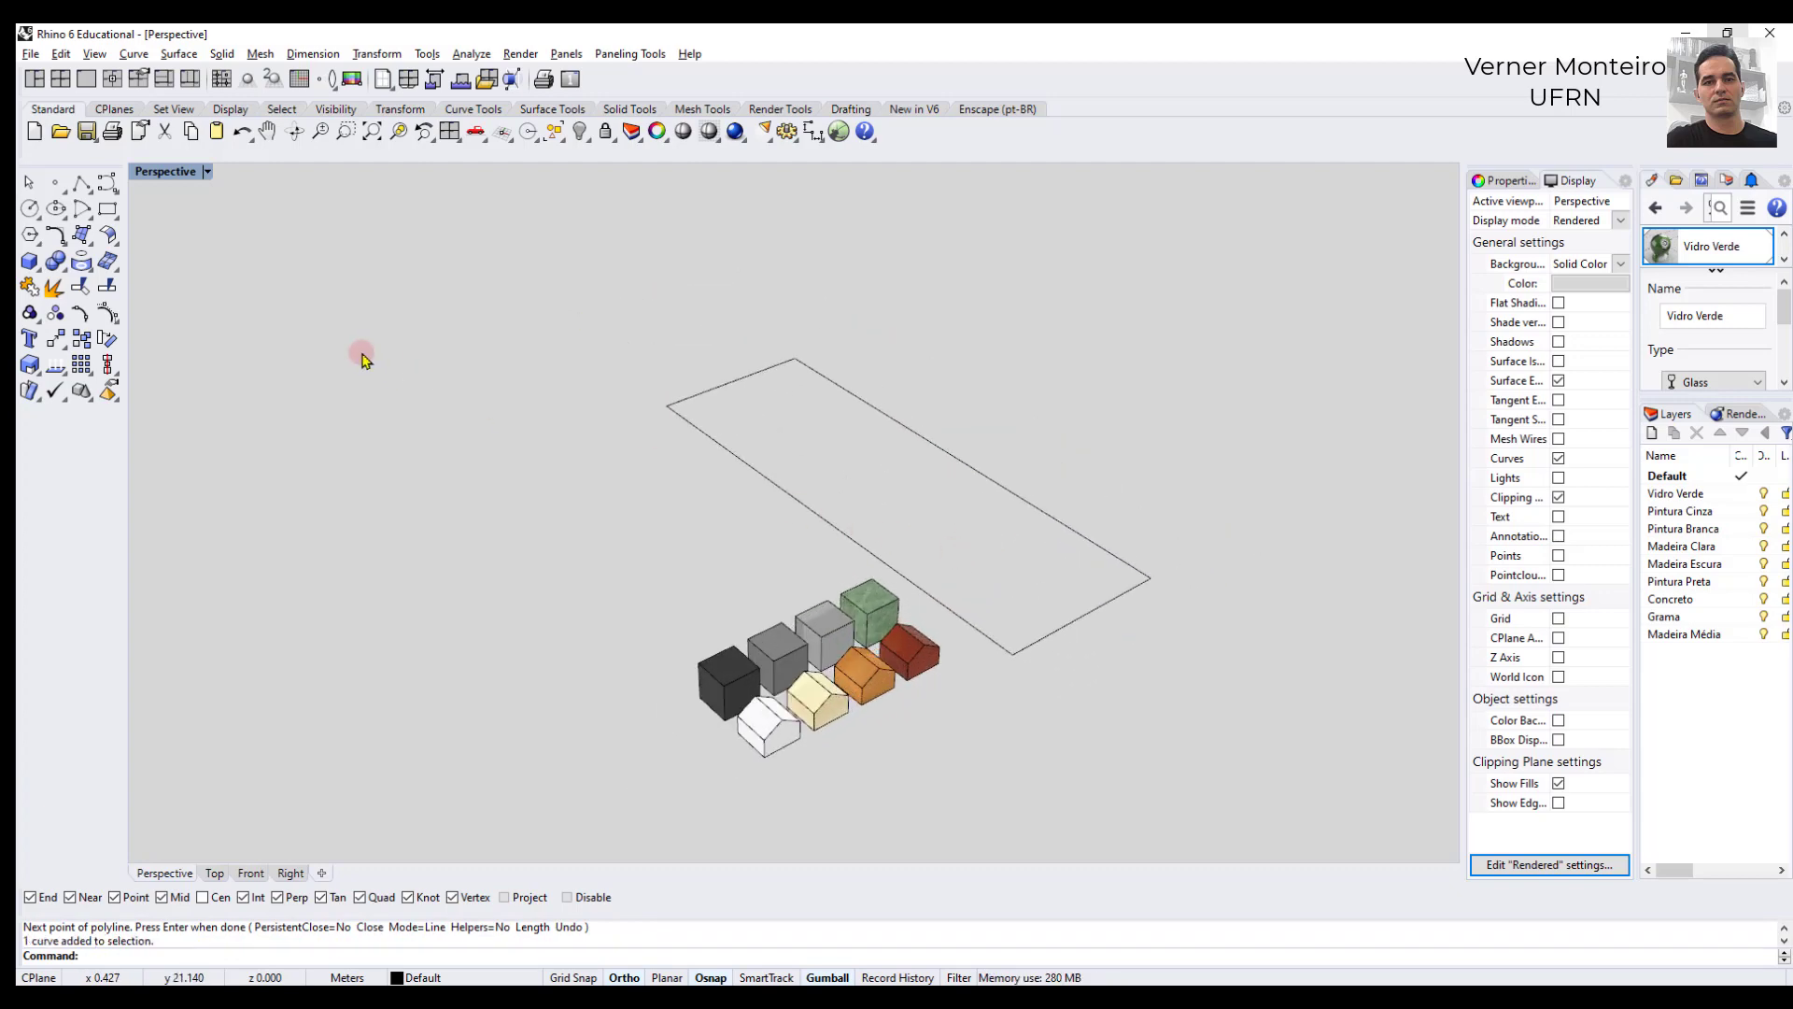
{"action": "left_click", "coordinate": [720, 442]}
{"action": "left_click", "coordinate": [669, 445]}
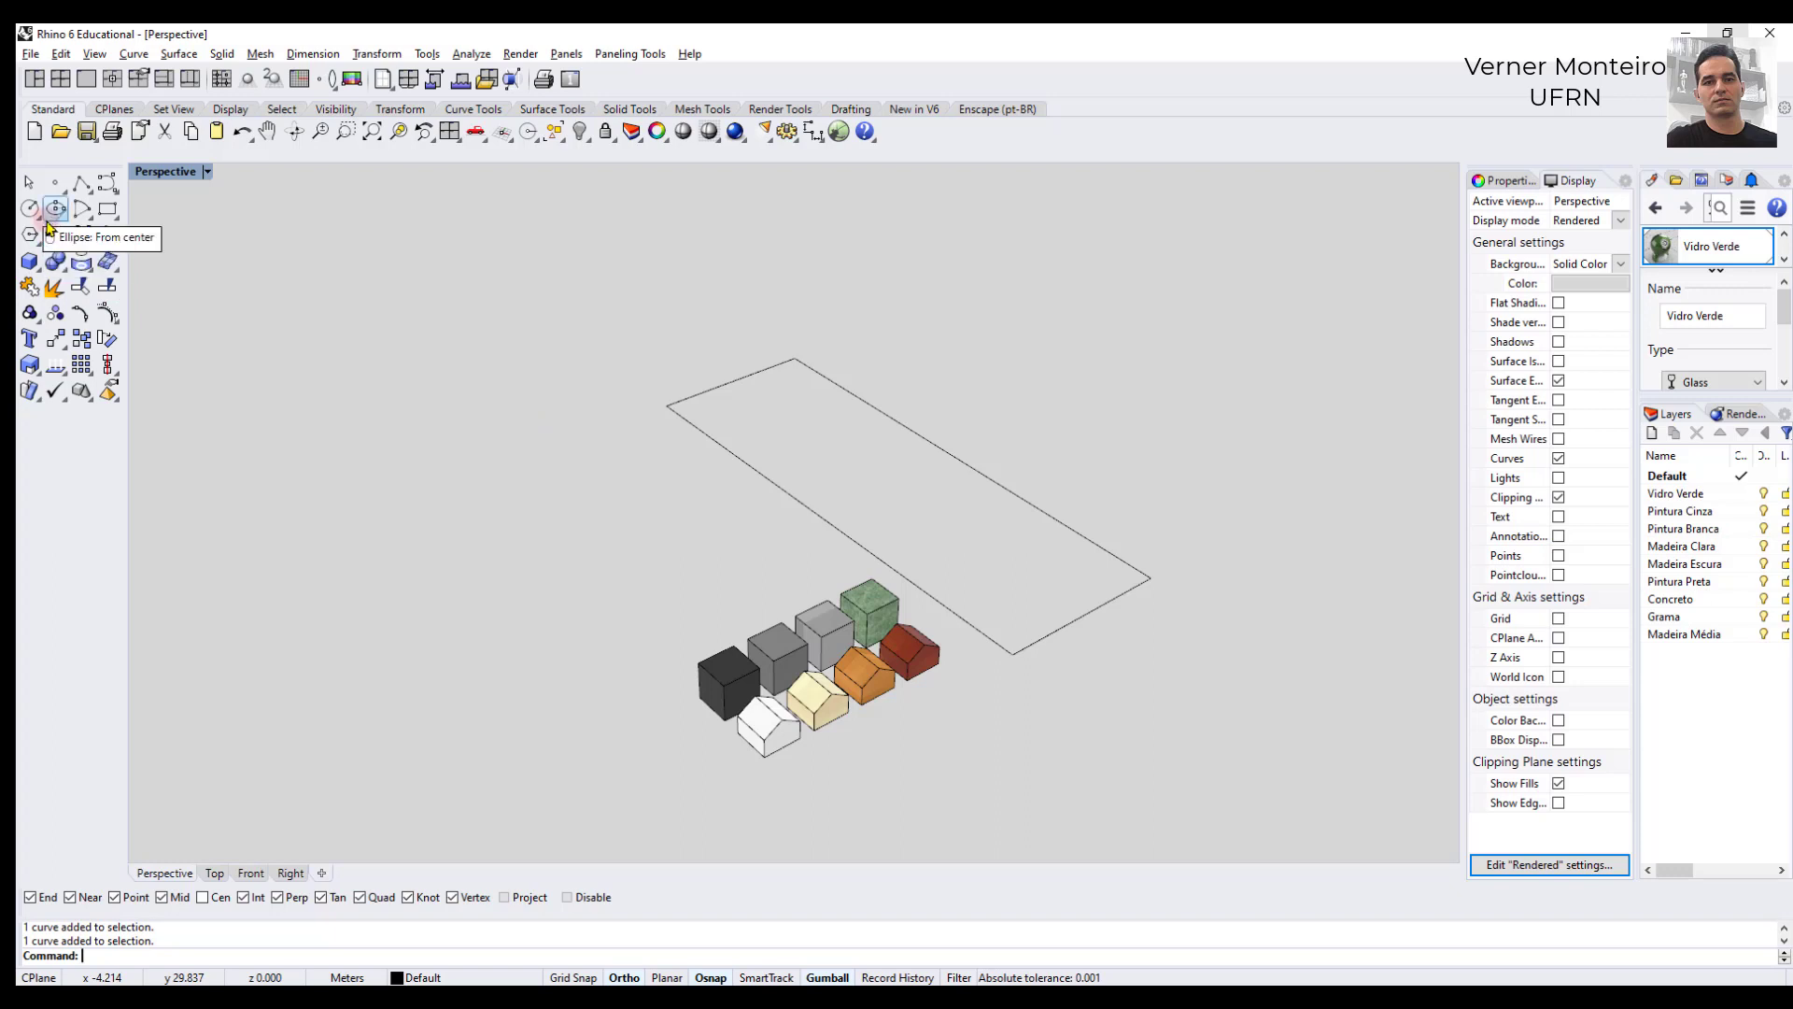
{"action": "left_click", "coordinate": [94, 199]}
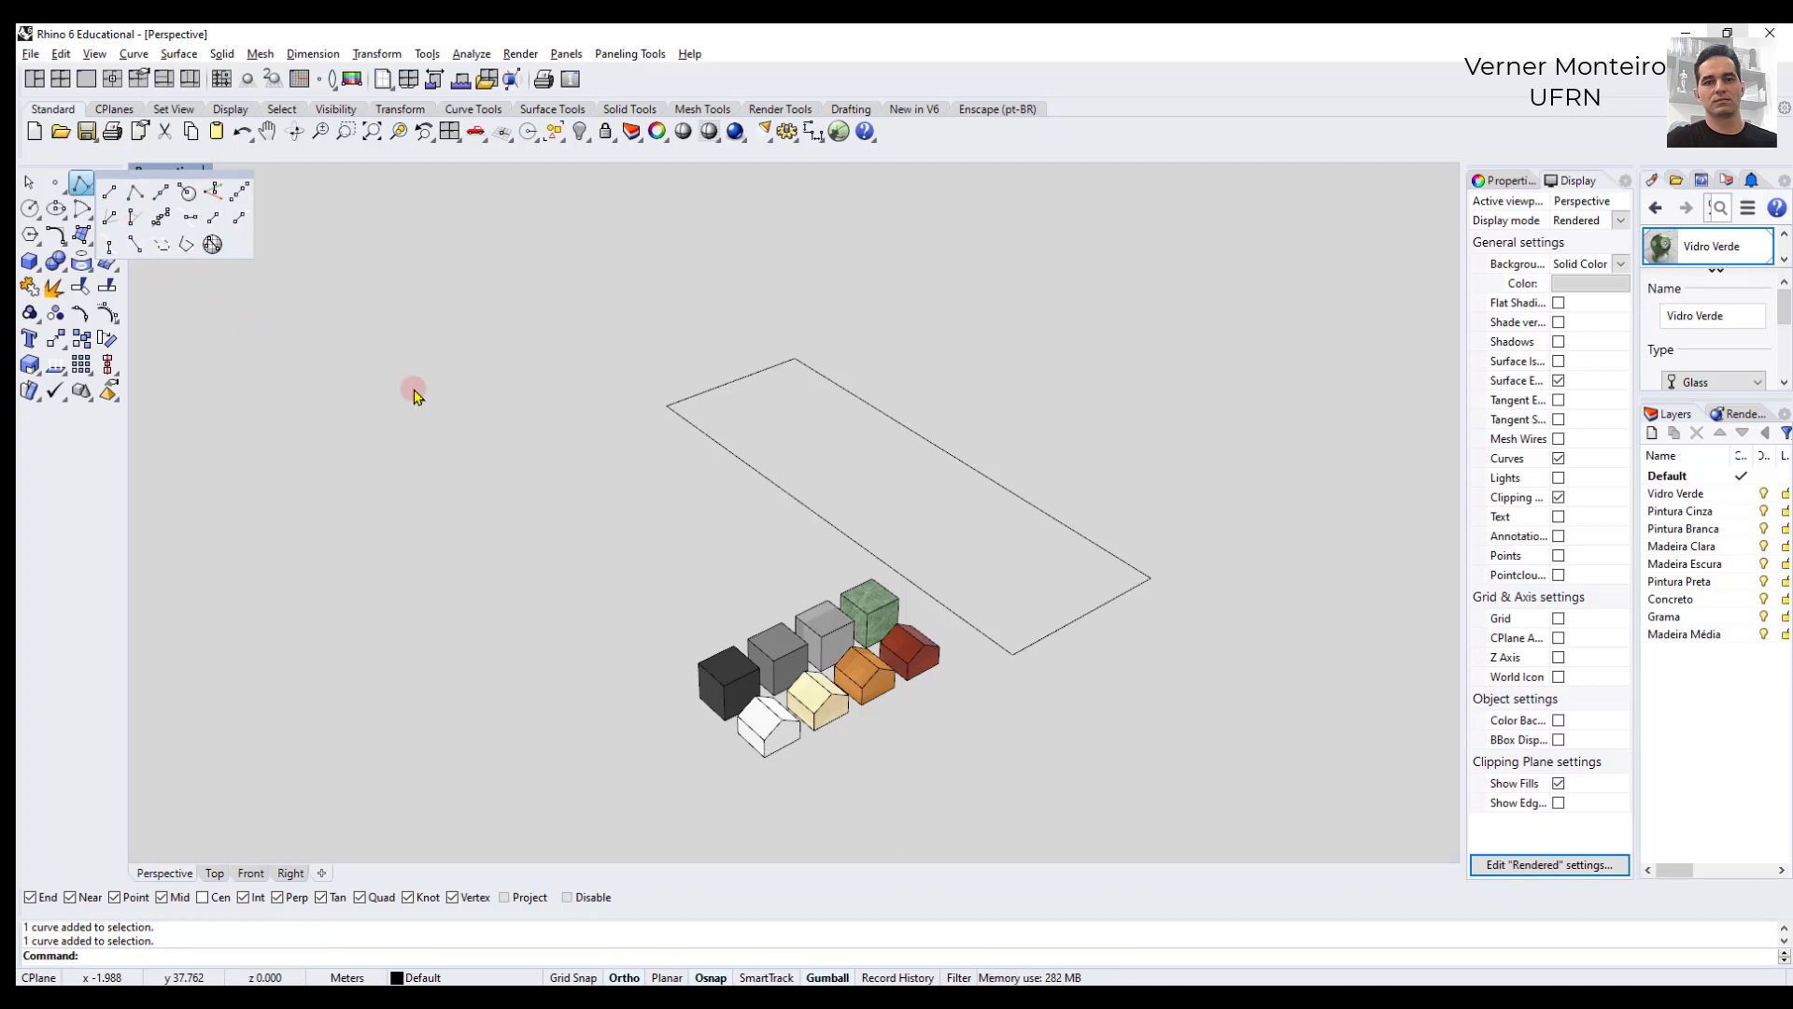
{"action": "left_click", "coordinate": [882, 410]}
{"action": "left_click", "coordinate": [817, 435]}
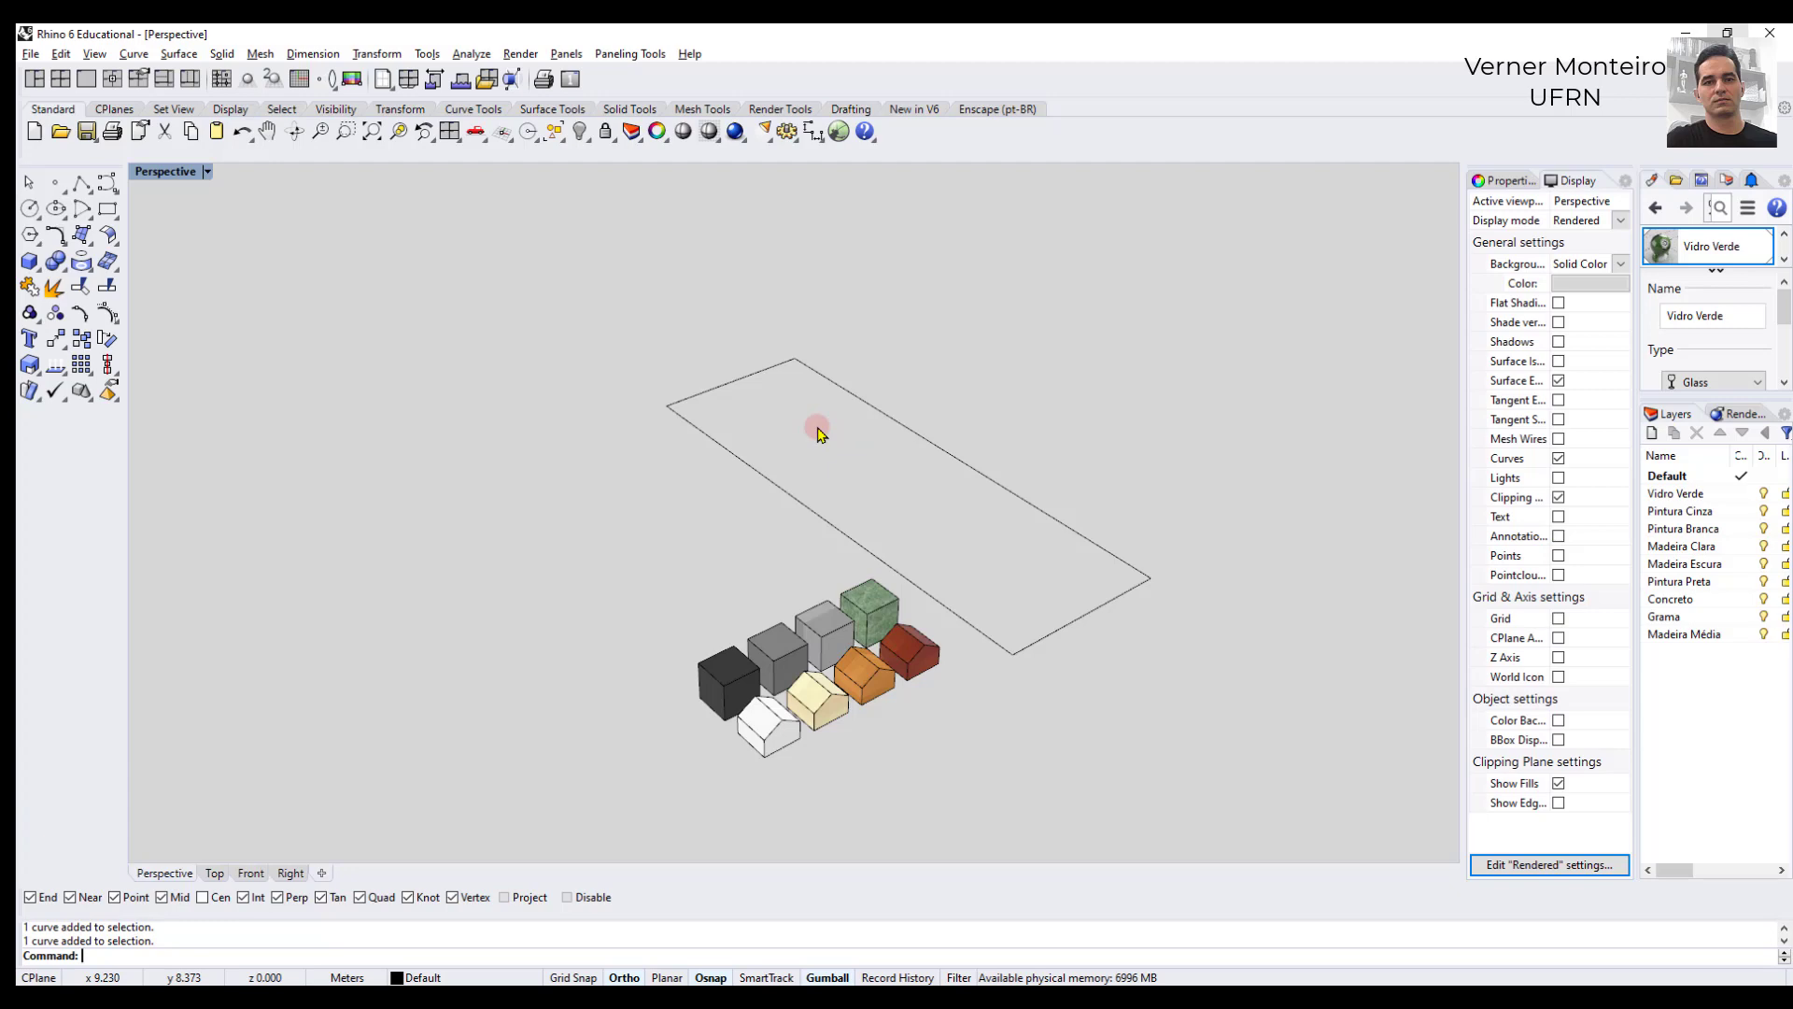
- Try drawing a degree 5 freeform curve with the Curve command, running from outside the rectangle across its long side
{"action": "type", "text": "Curve"}
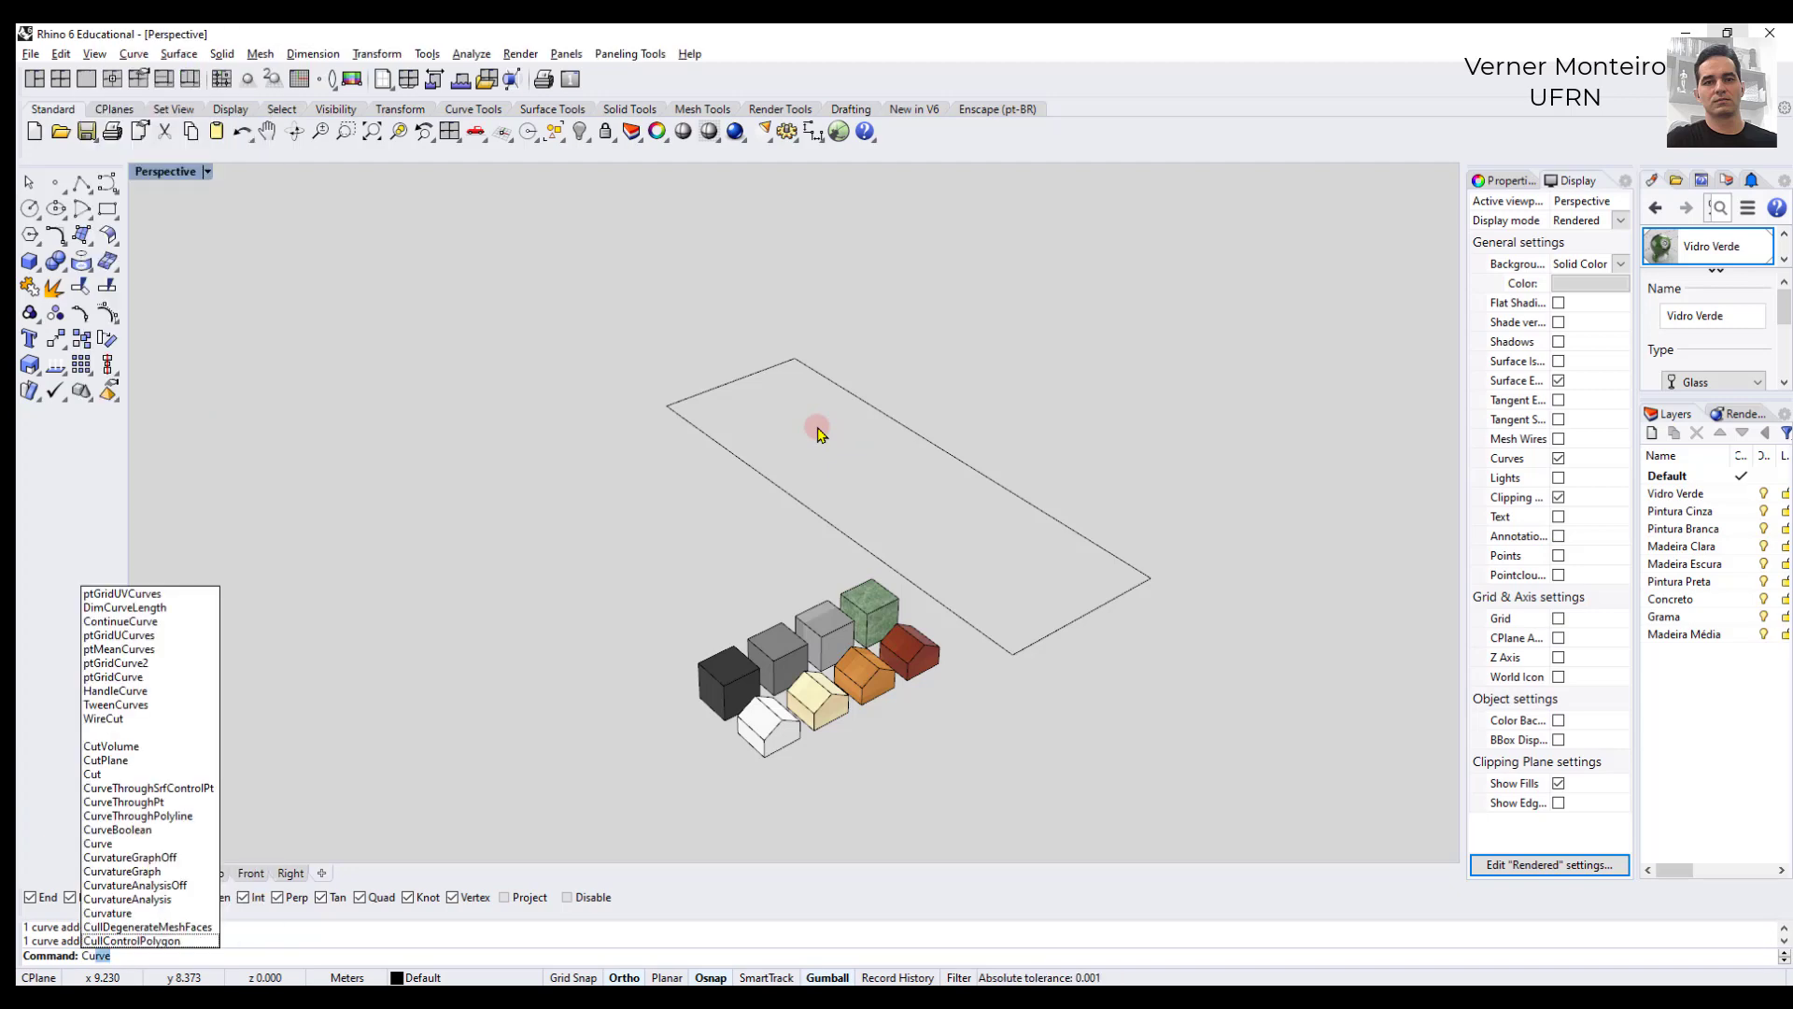
{"action": "key", "text": "Return"}
{"action": "type", "text": "r"}
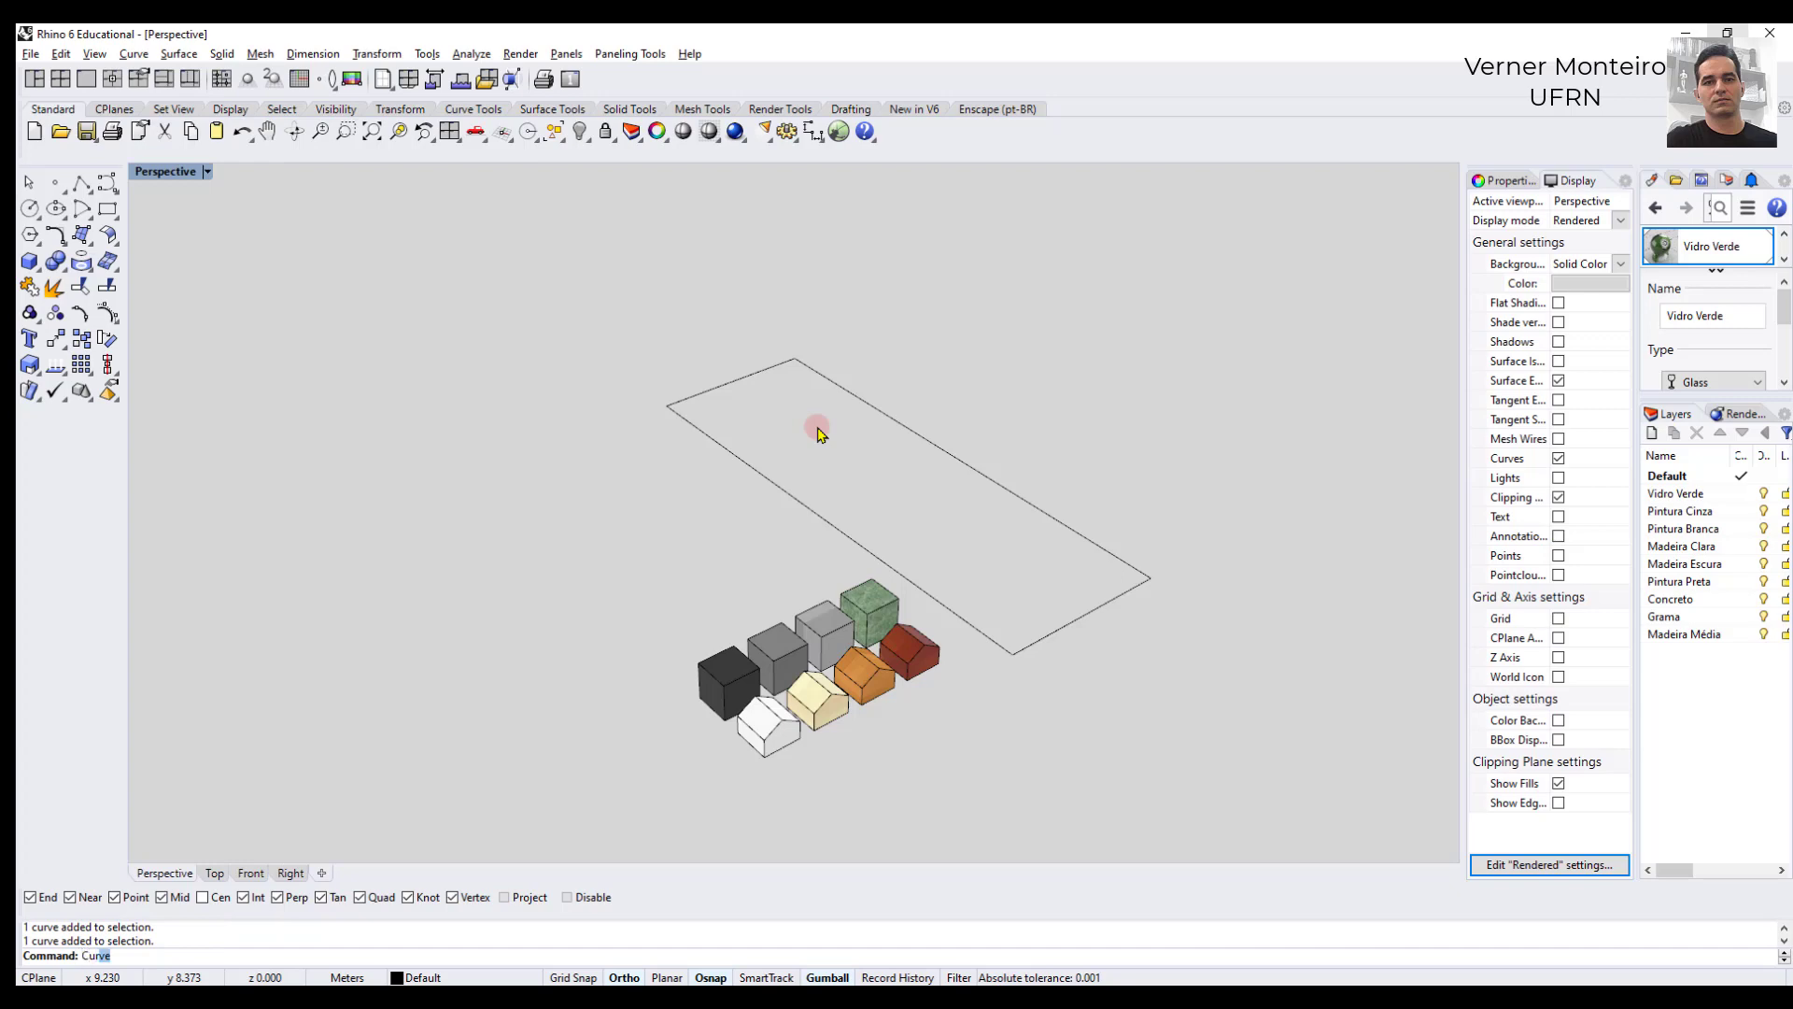
{"action": "type", "text": "ve"}
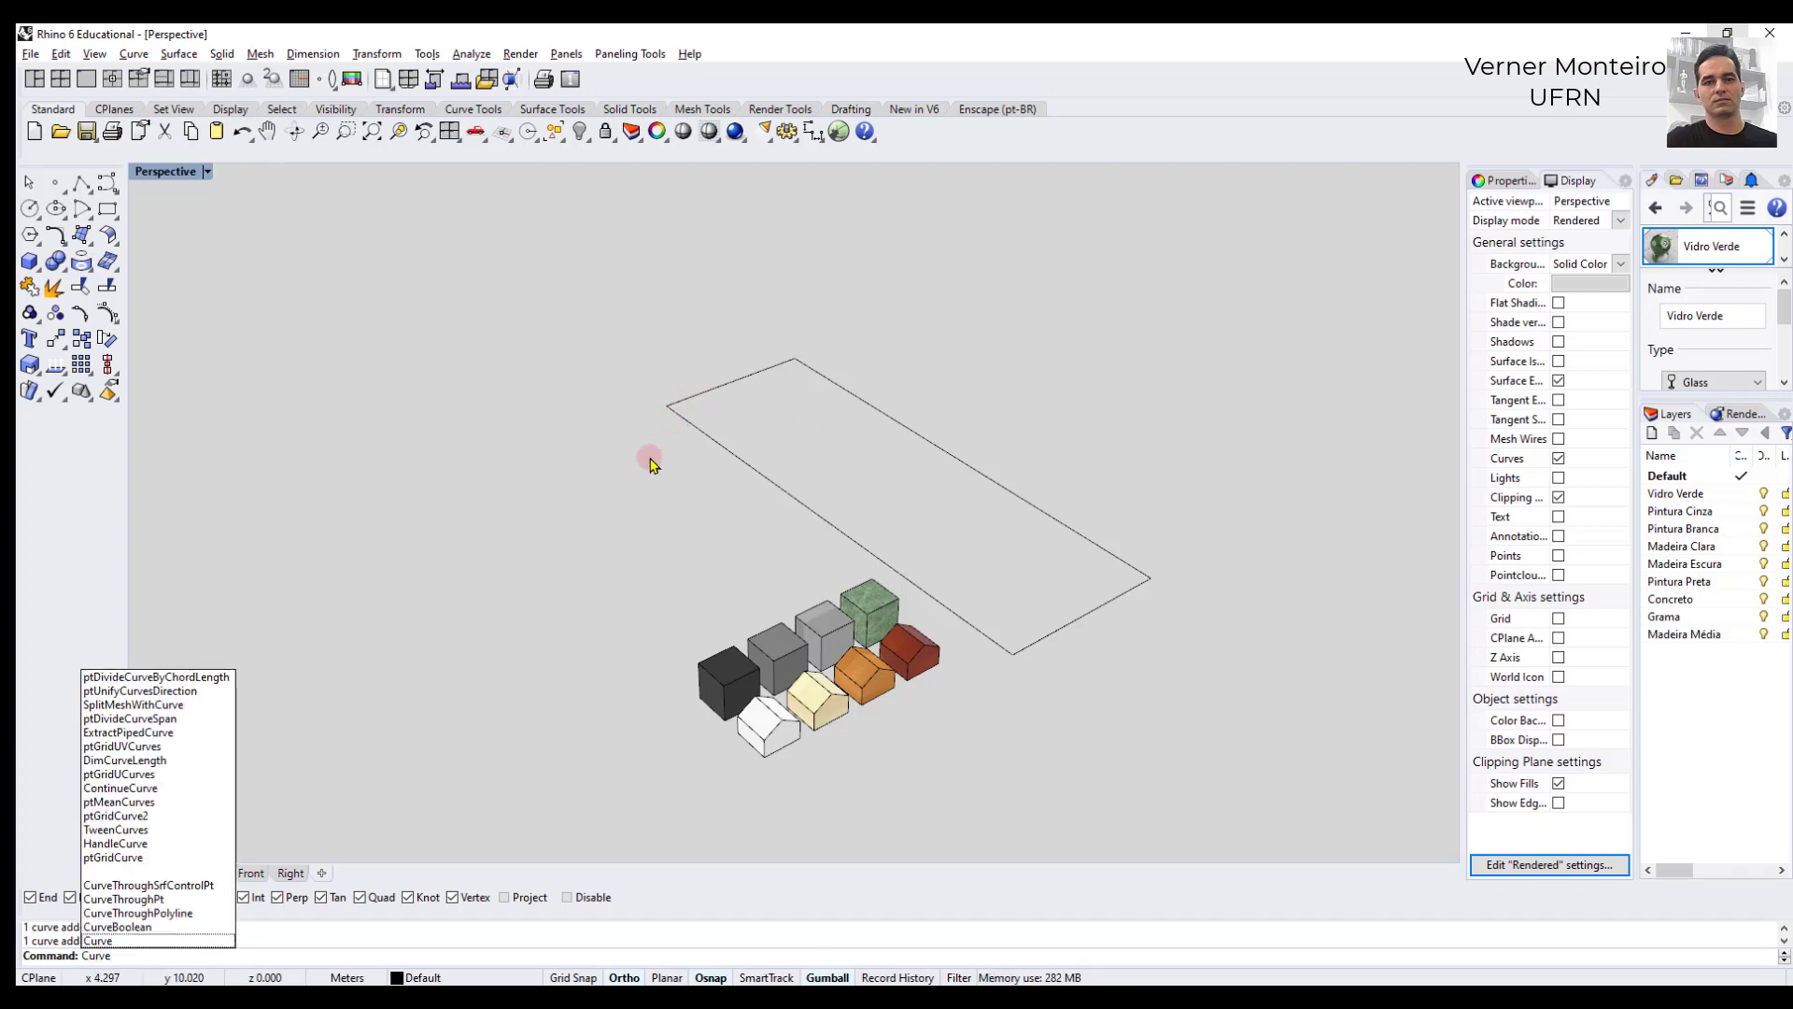
{"action": "key", "text": "Return"}
{"action": "left_click", "coordinate": [519, 460]}
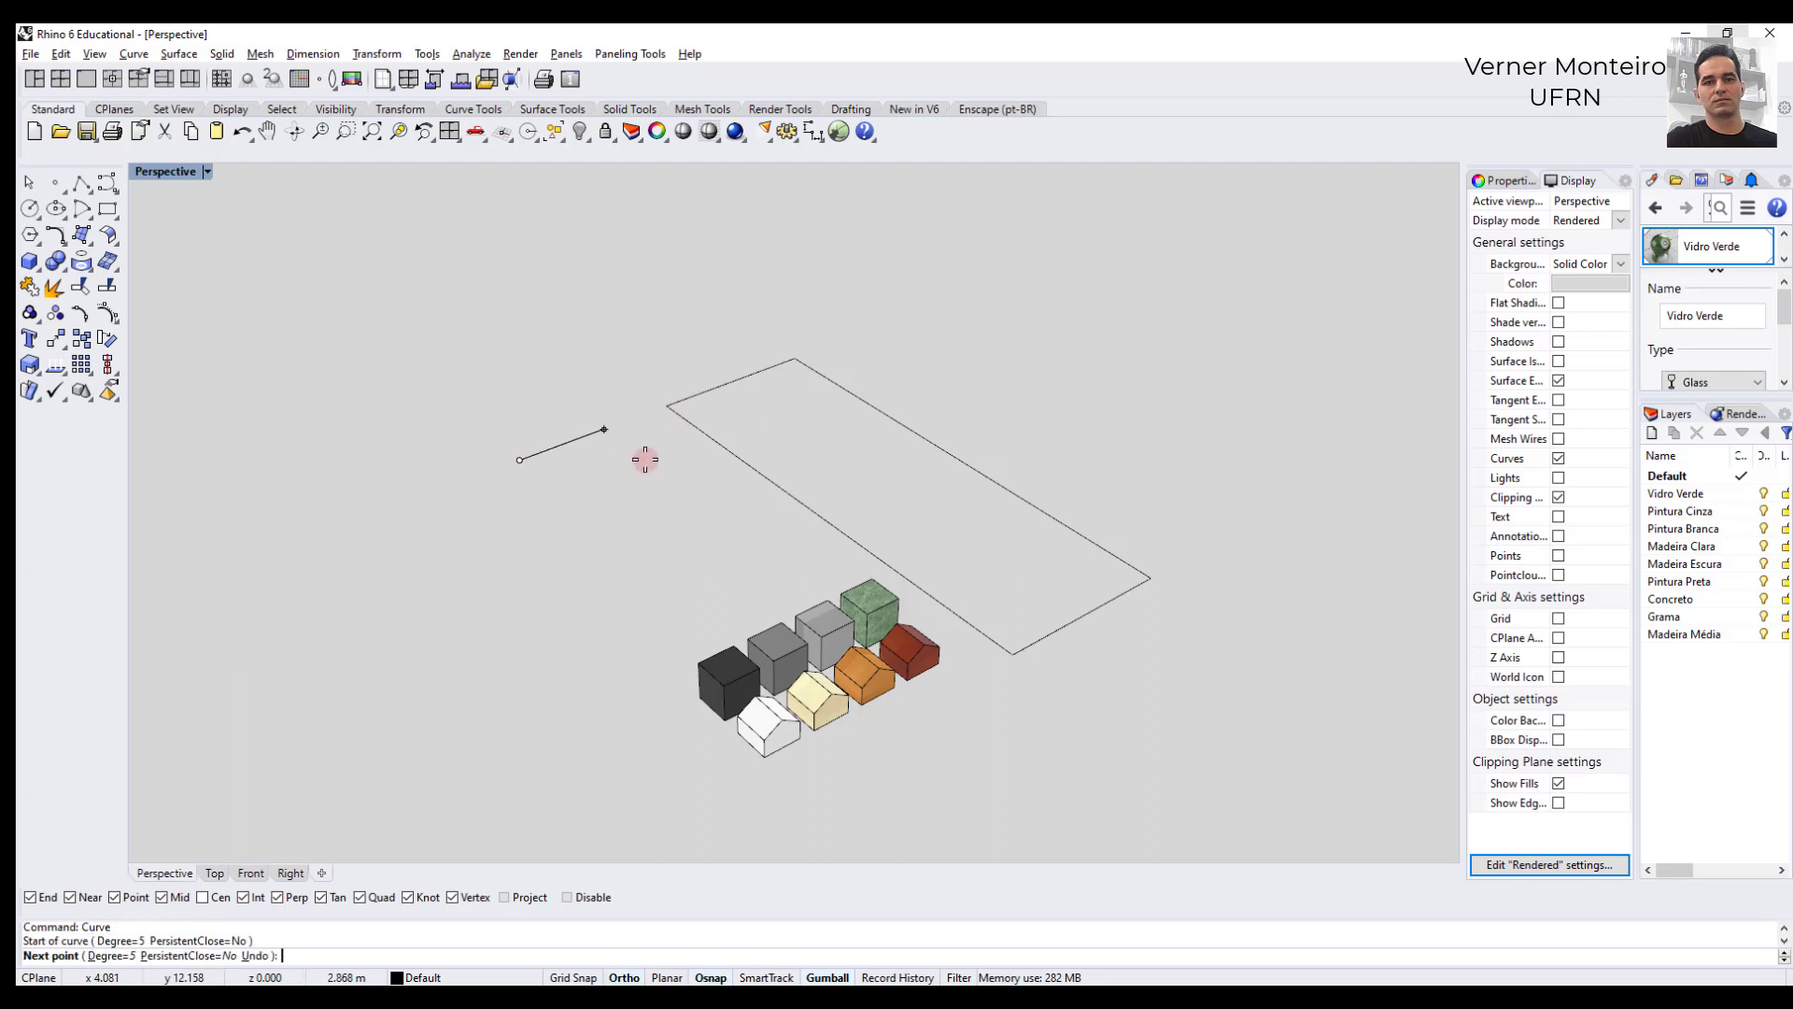
{"action": "left_click", "coordinate": [642, 458]}
{"action": "left_click", "coordinate": [698, 496]}
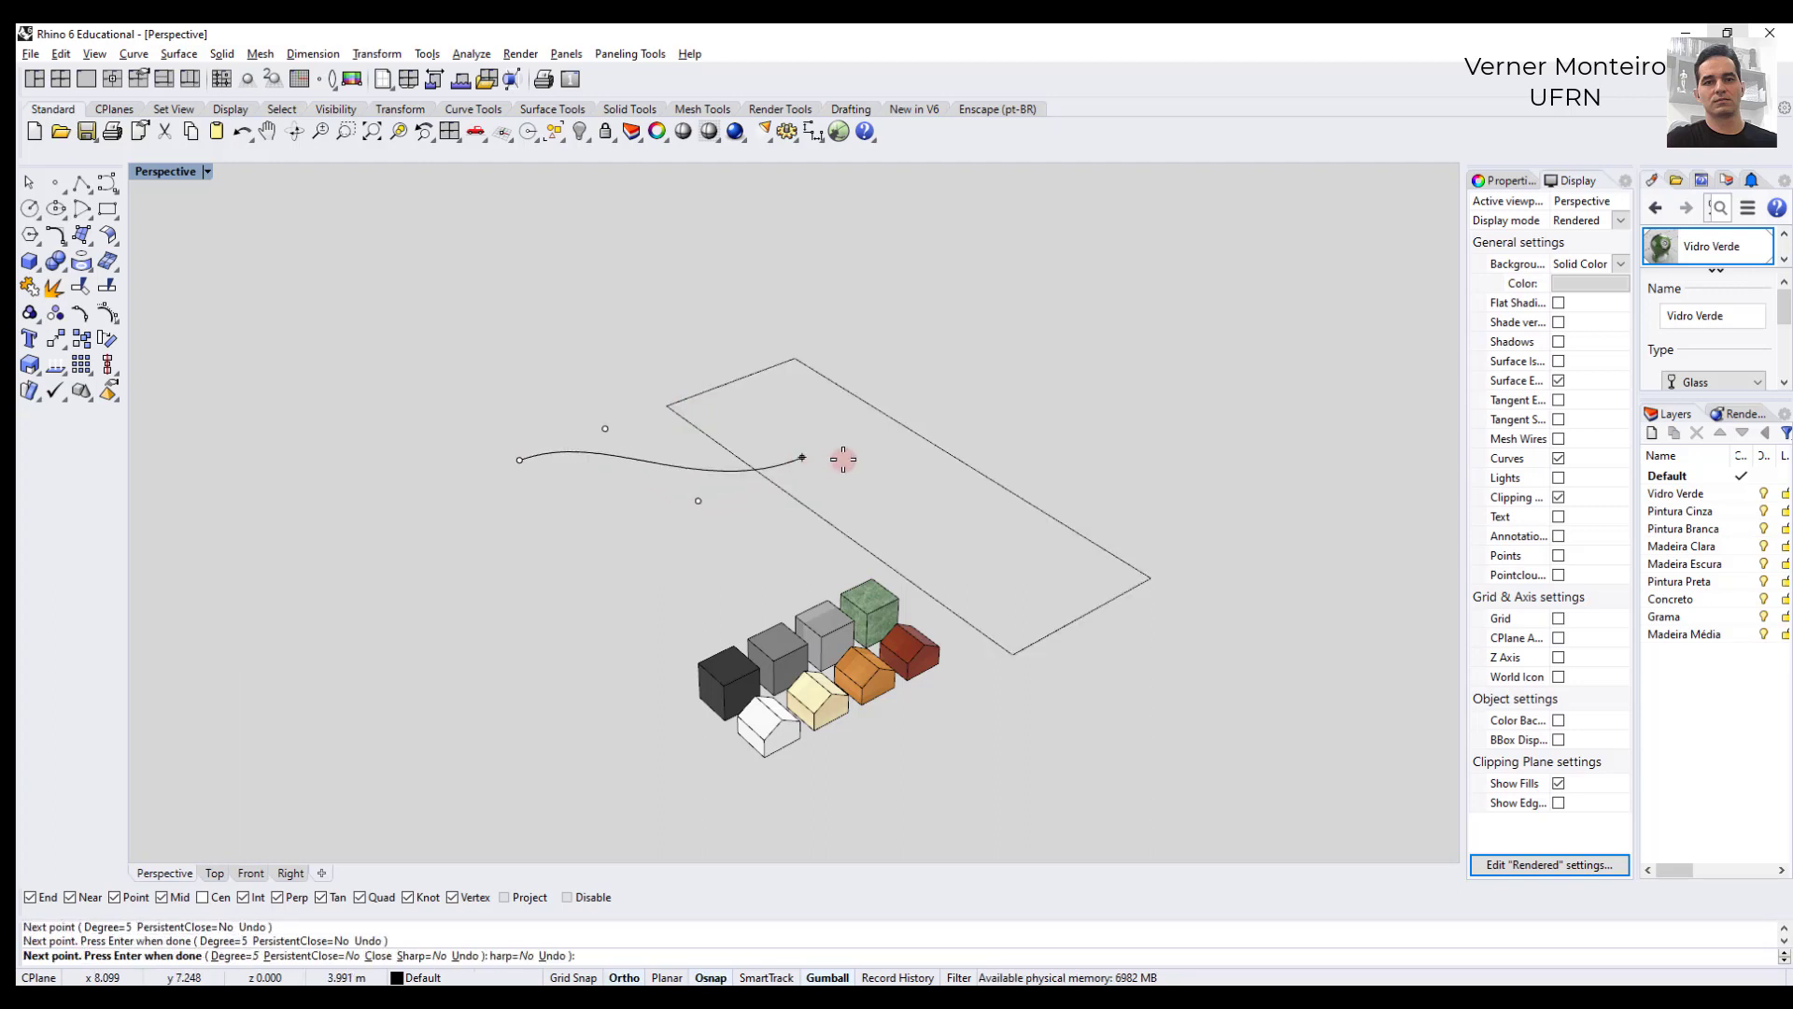
{"action": "key", "text": "Escape"}
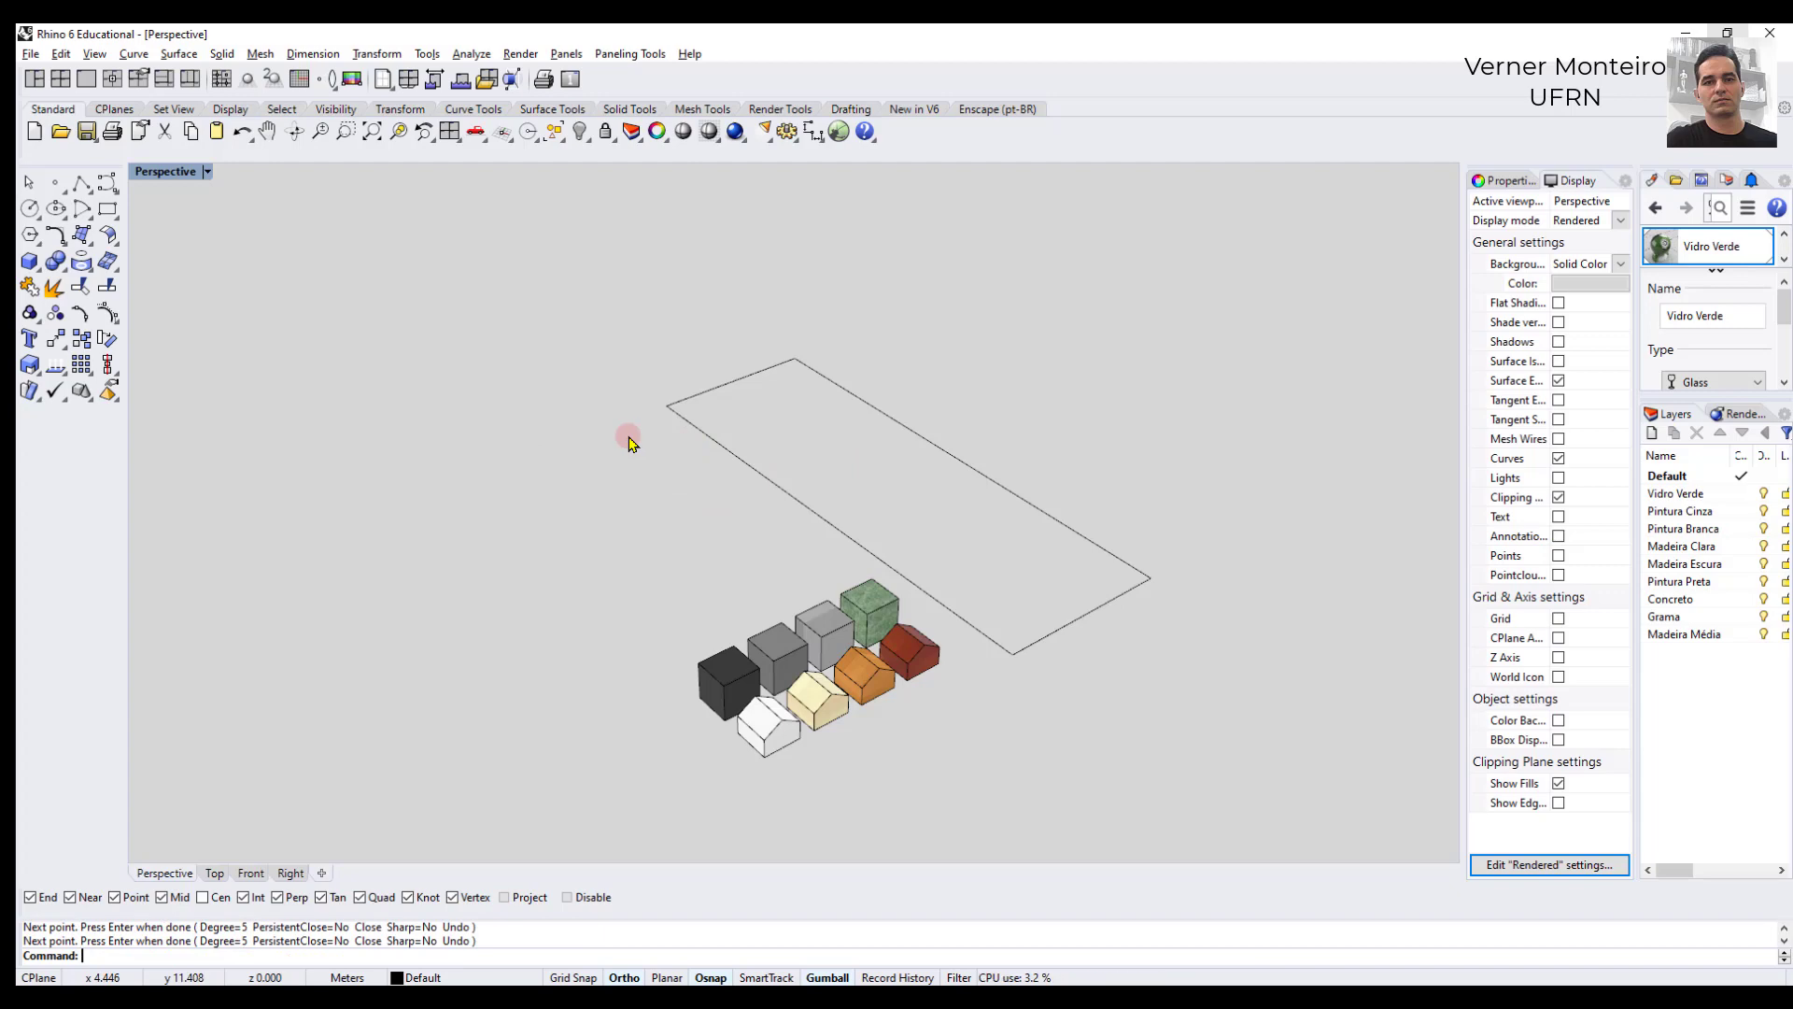
{"action": "left_click", "coordinate": [743, 457]}
{"action": "left_click", "coordinate": [626, 469]}
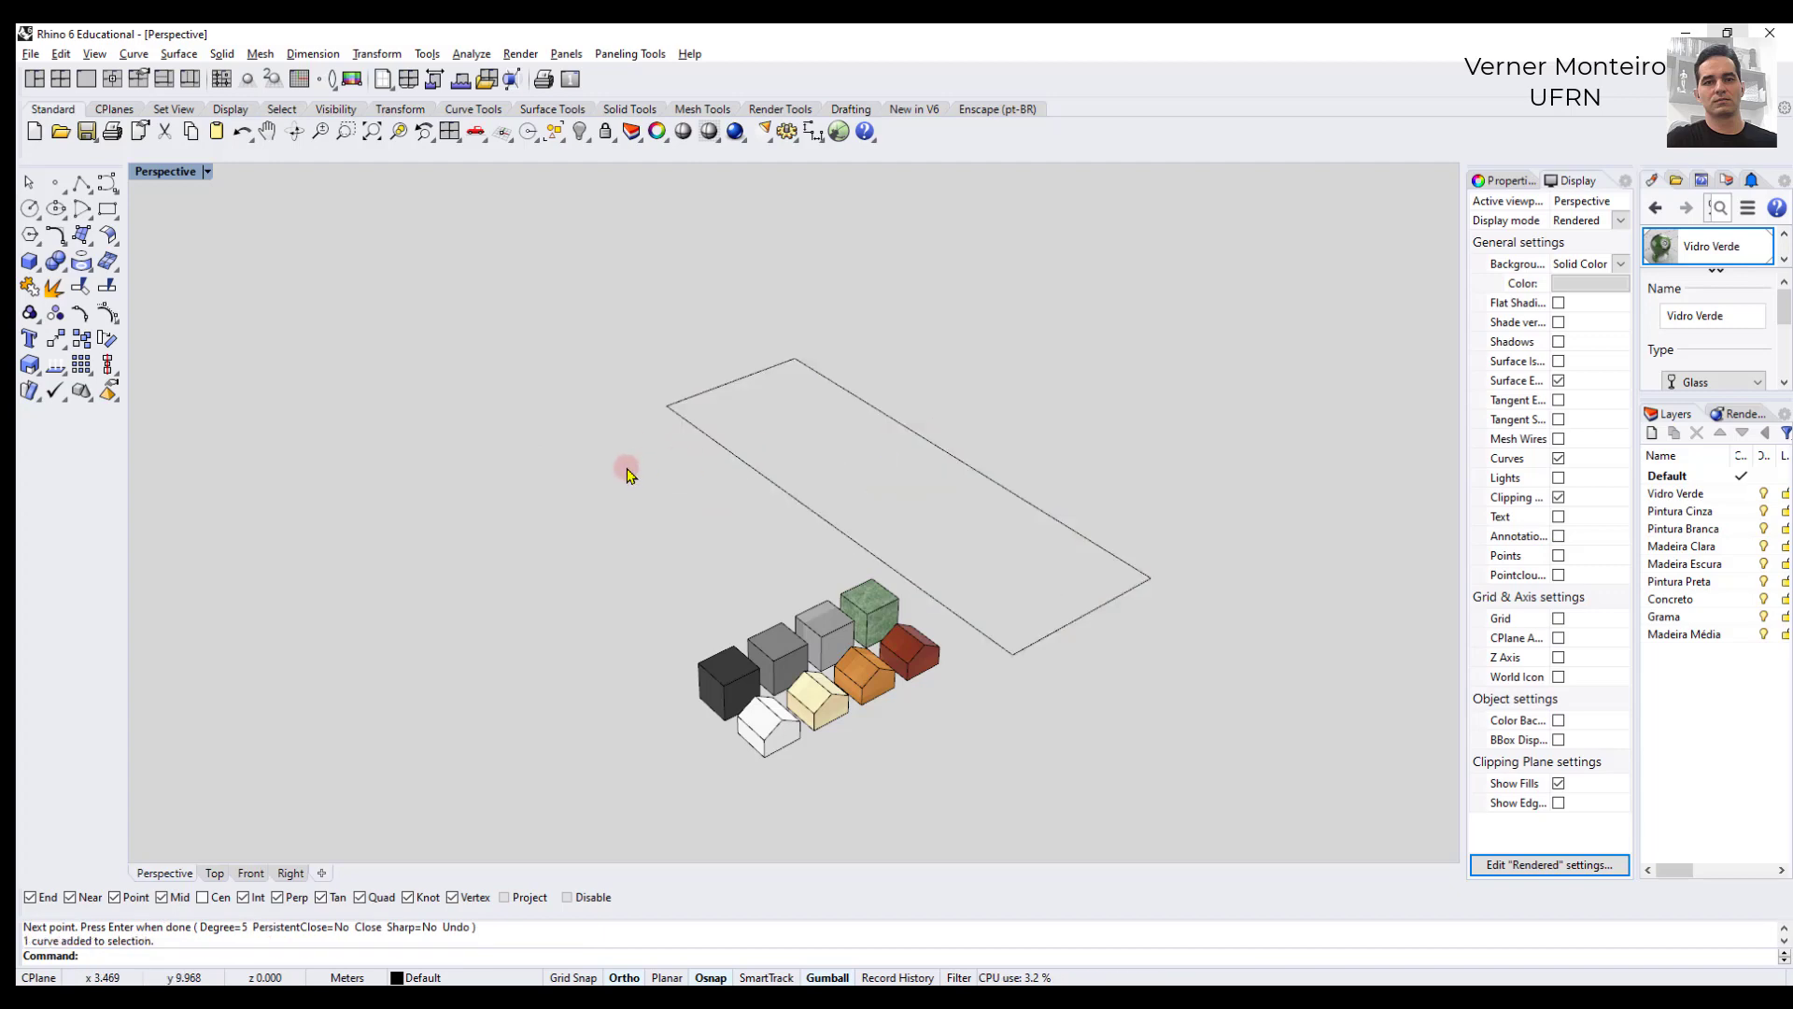
{"action": "scroll", "coordinate": [630, 528], "scroll_direction": "down", "scroll_amount": 3}
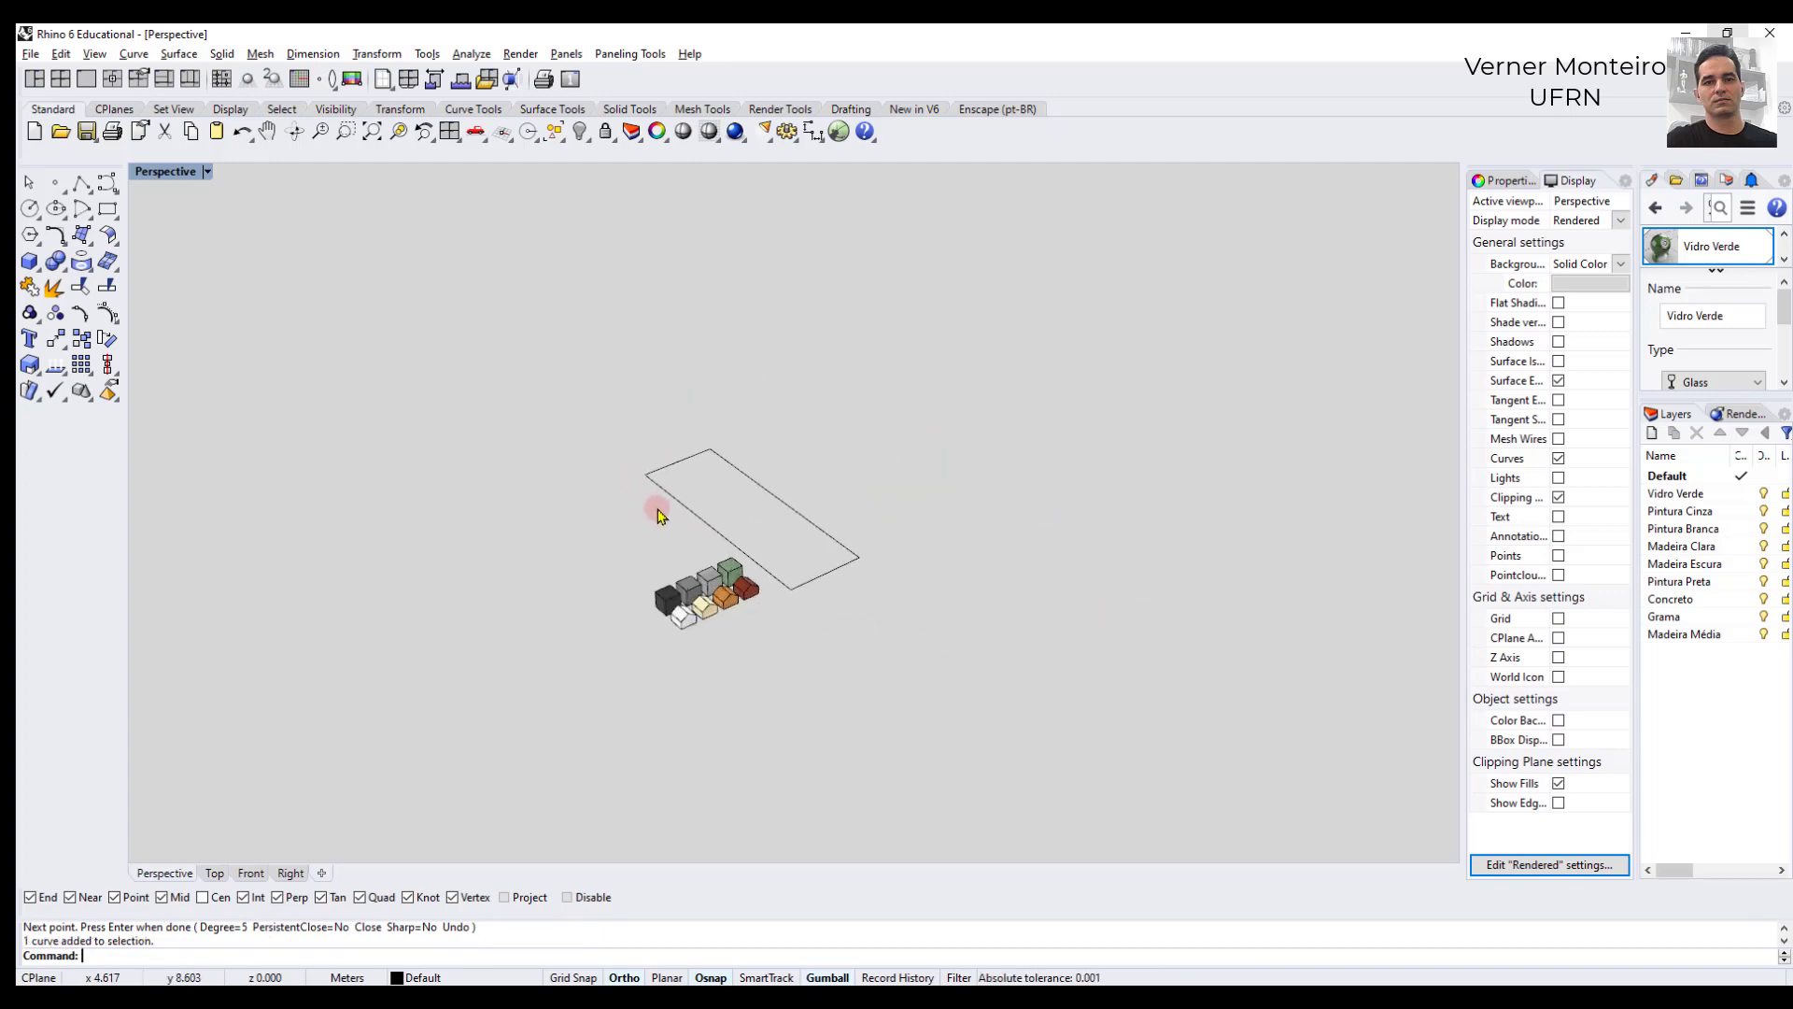
{"action": "scroll", "coordinate": [707, 522], "scroll_direction": "down", "scroll_amount": 3}
{"action": "left_click", "coordinate": [707, 516]}
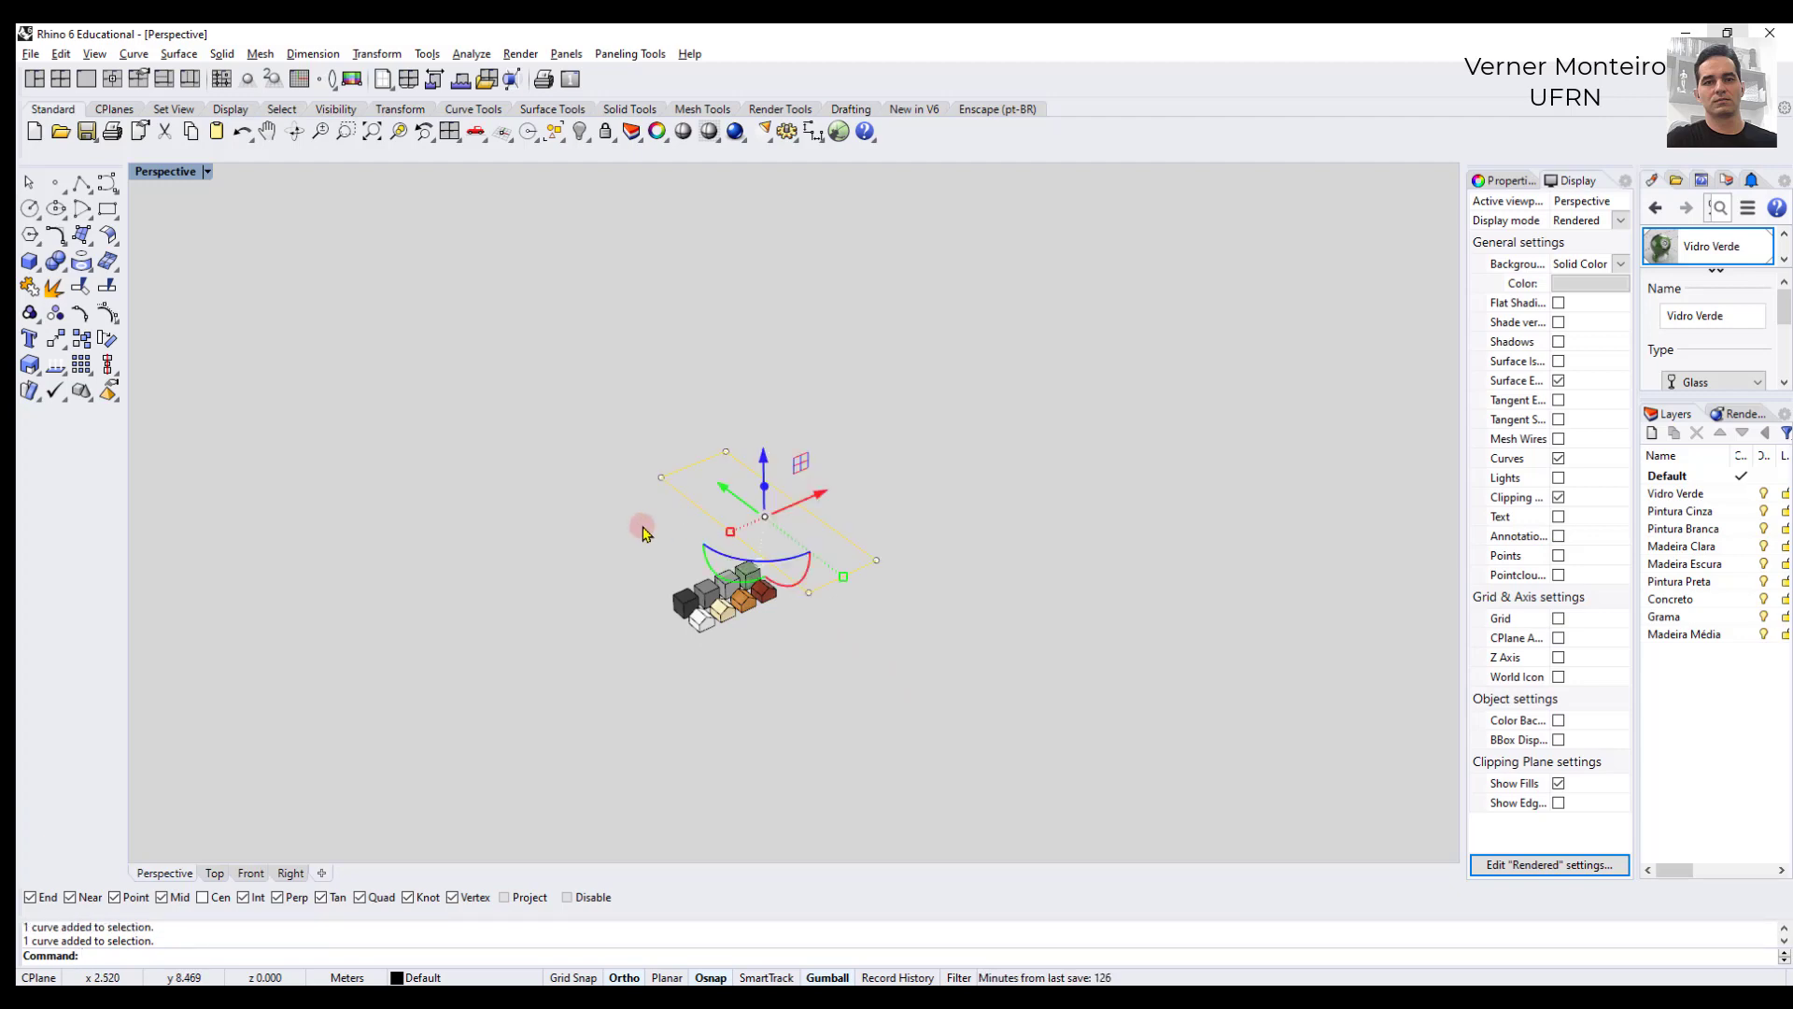
{"action": "left_click", "coordinate": [643, 533]}
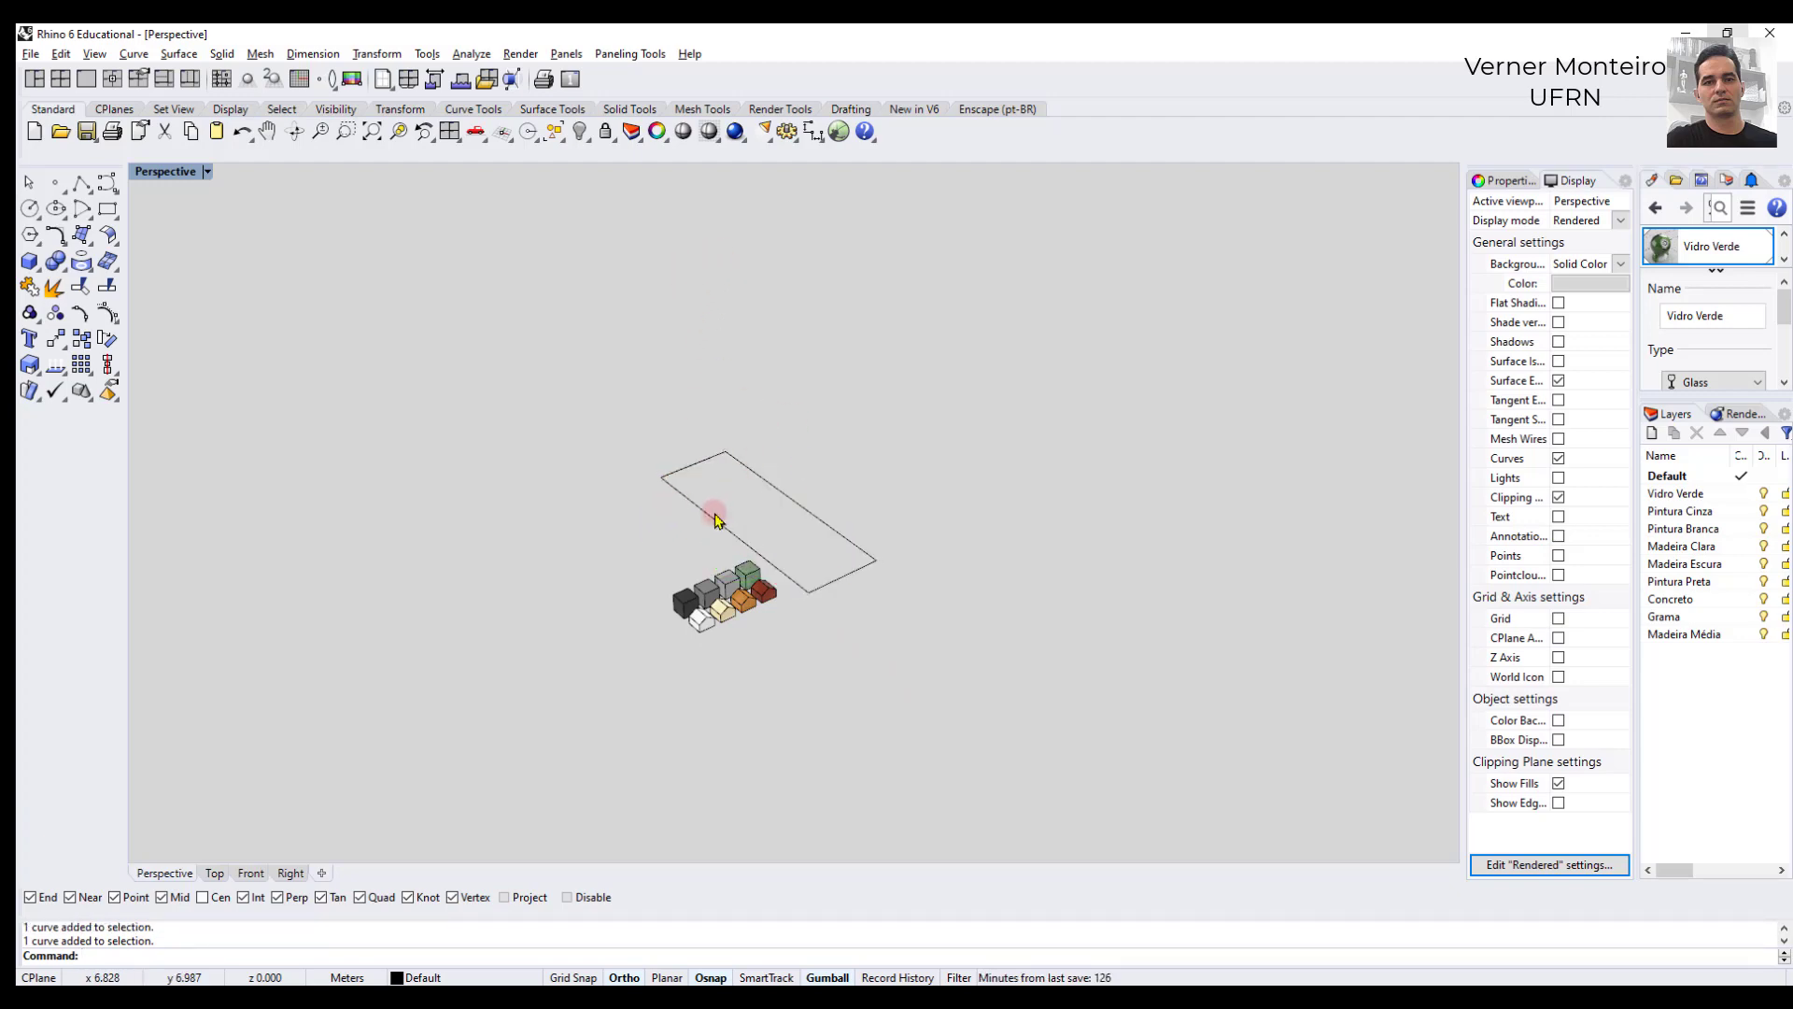
{"action": "scroll", "coordinate": [708, 505], "scroll_direction": "up", "scroll_amount": 2}
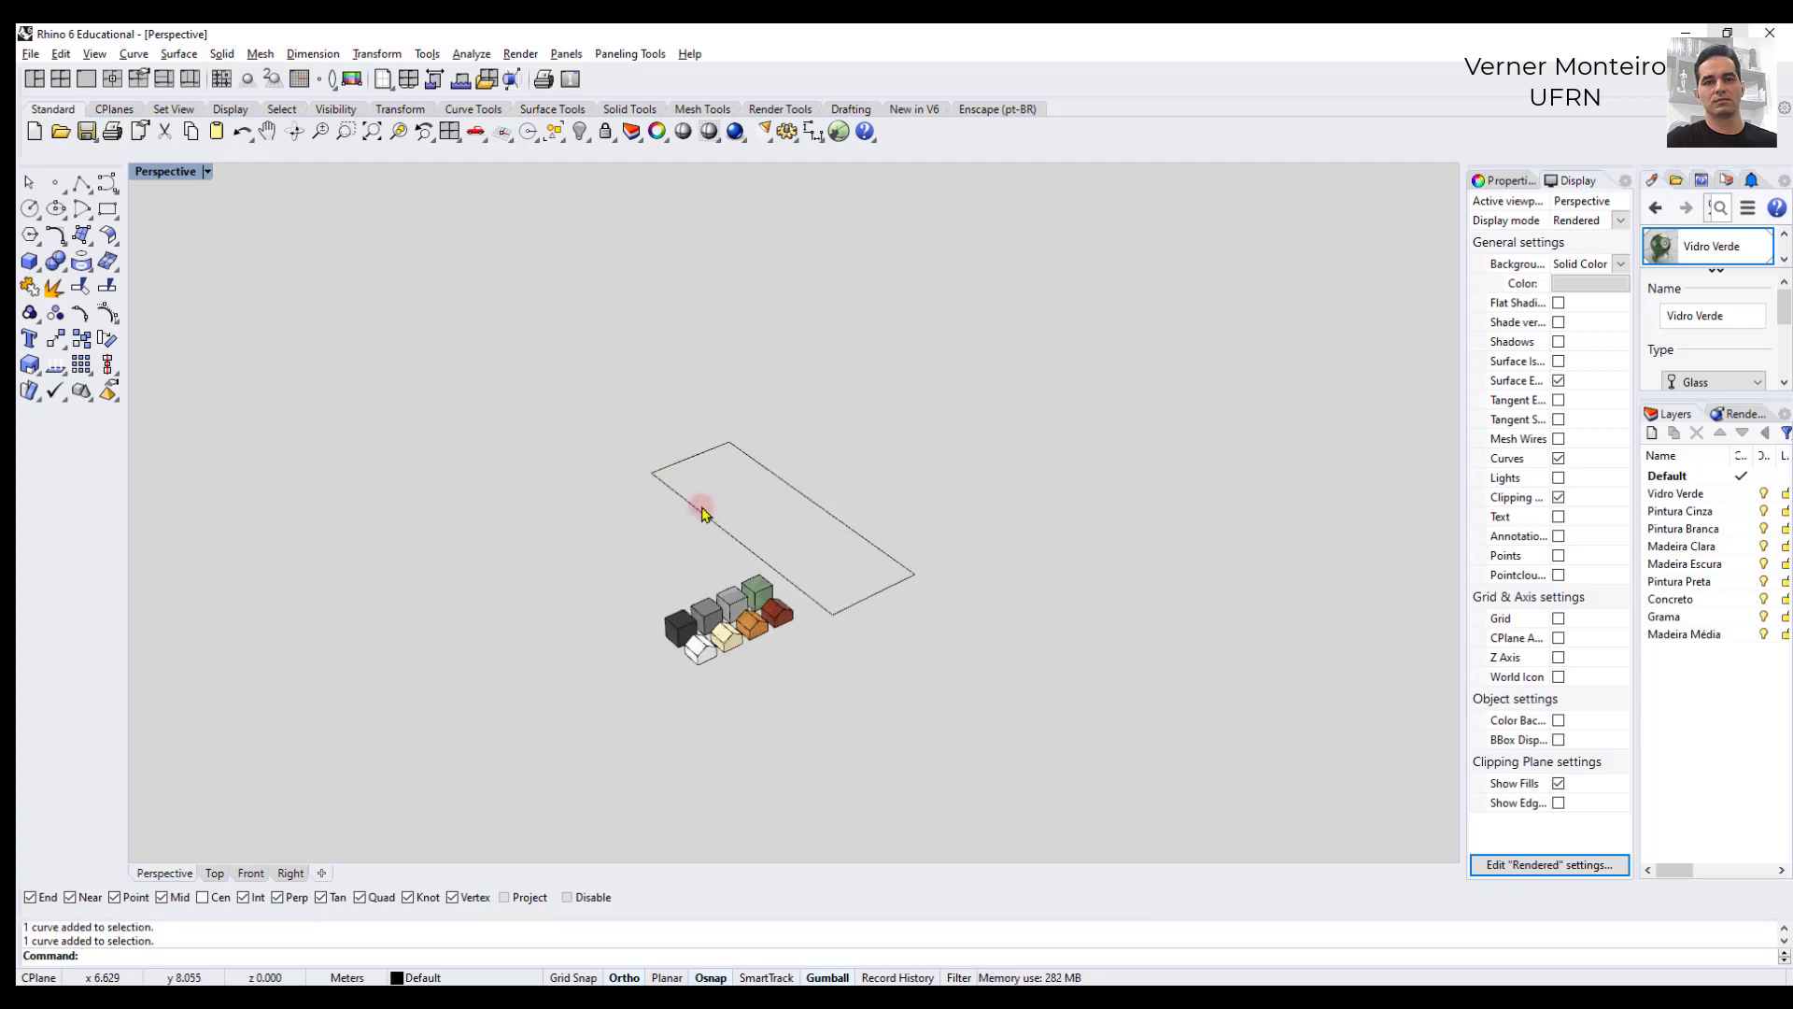
- Copy the rectangle 25 m straight up along the gumball's vertical axis
{"action": "left_click", "coordinate": [703, 512]}
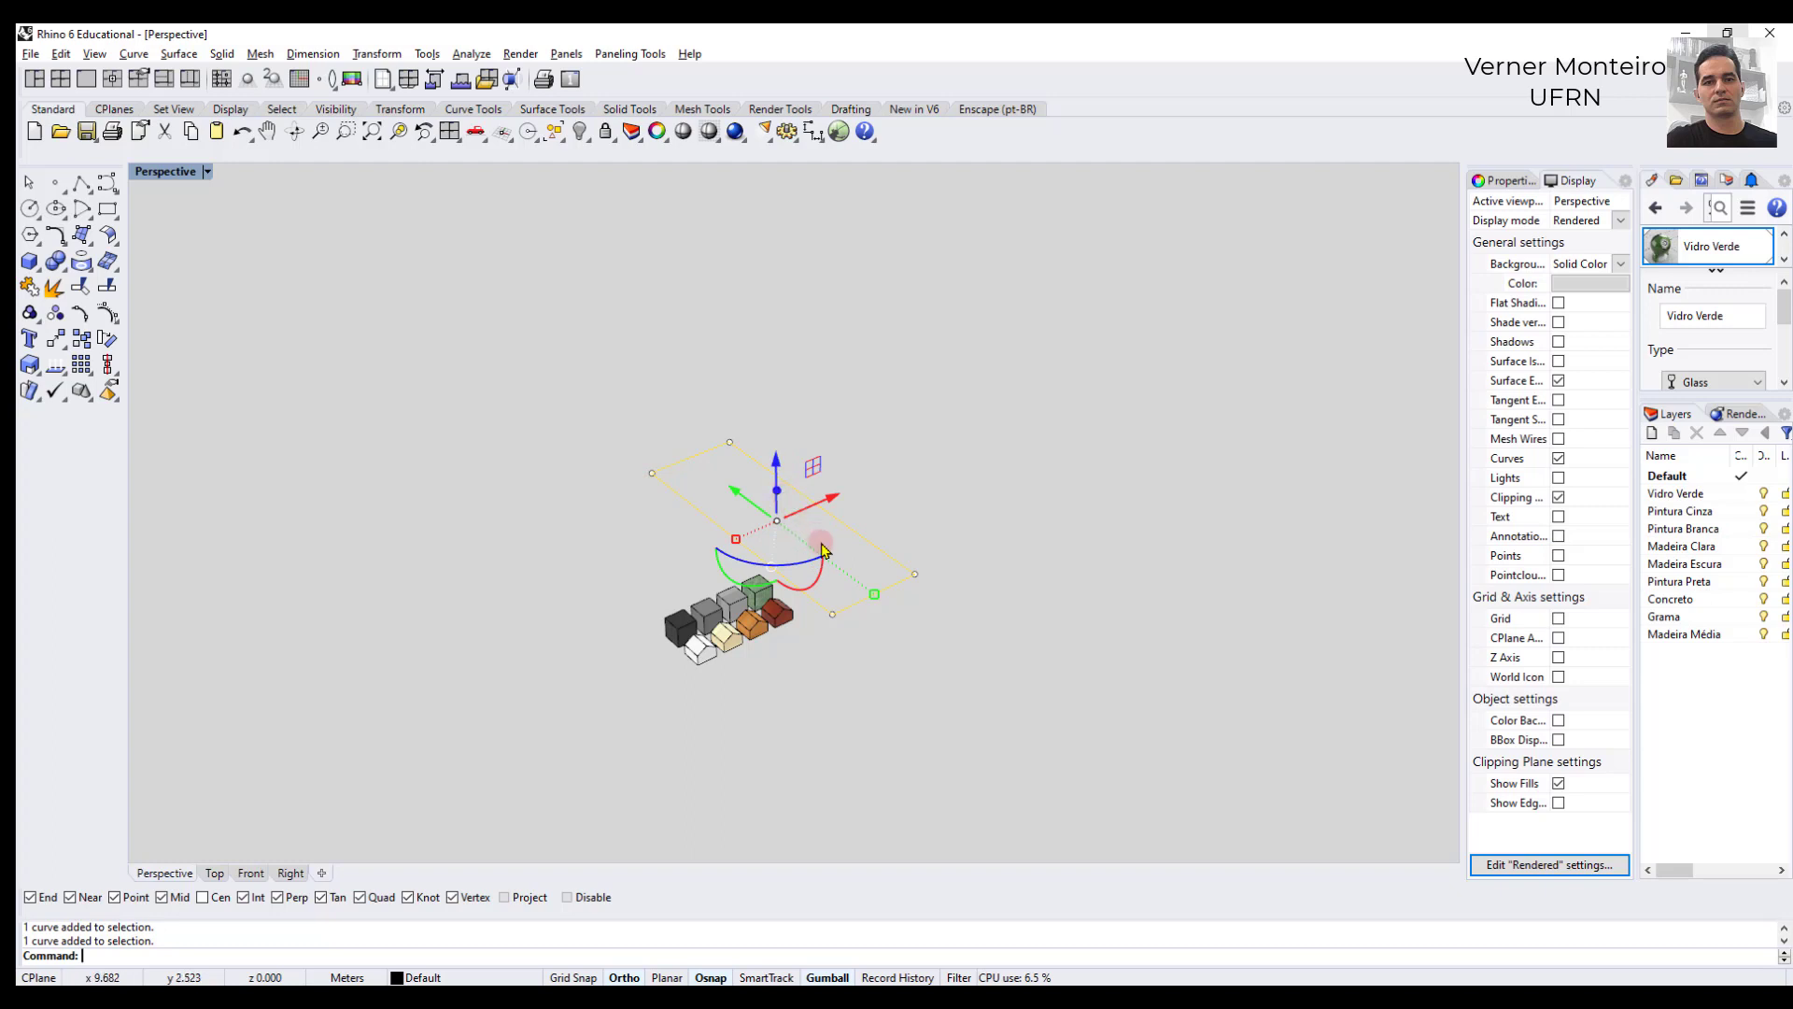
{"action": "left_click", "coordinate": [785, 344]}
{"action": "left_click", "coordinate": [764, 464]}
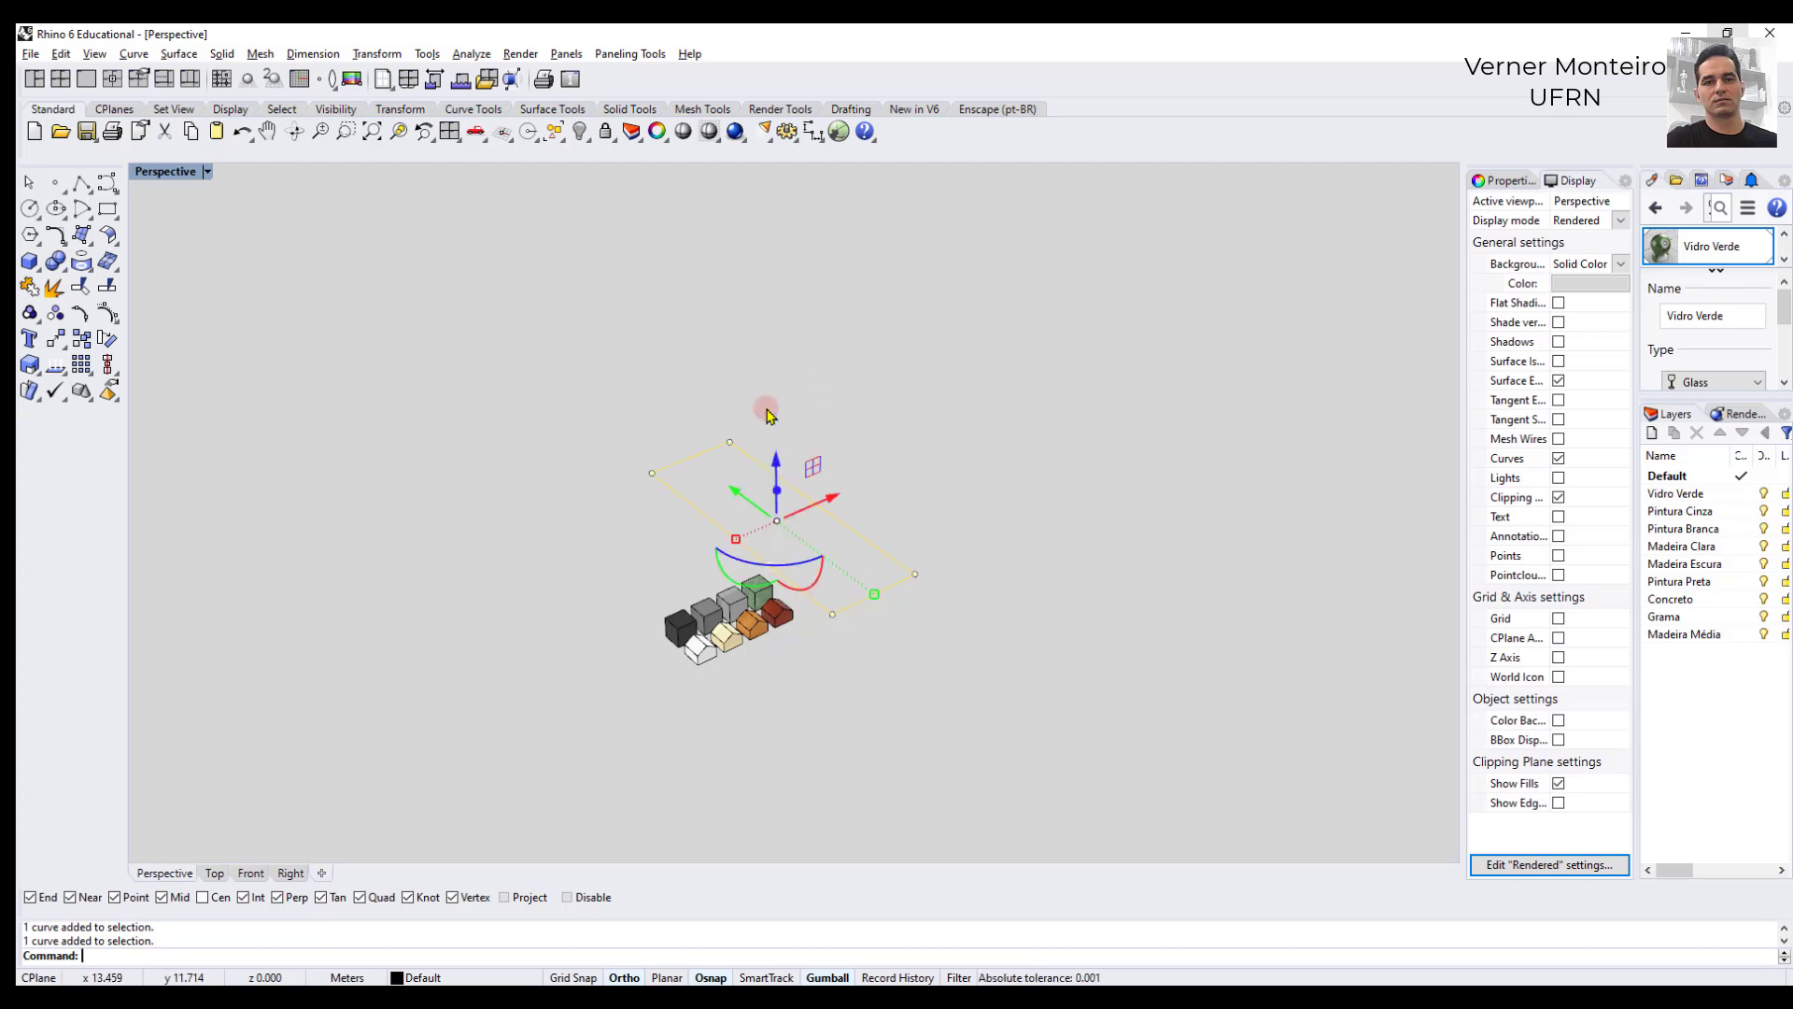
{"action": "left_click", "coordinate": [756, 334]}
{"action": "left_click", "coordinate": [758, 463]}
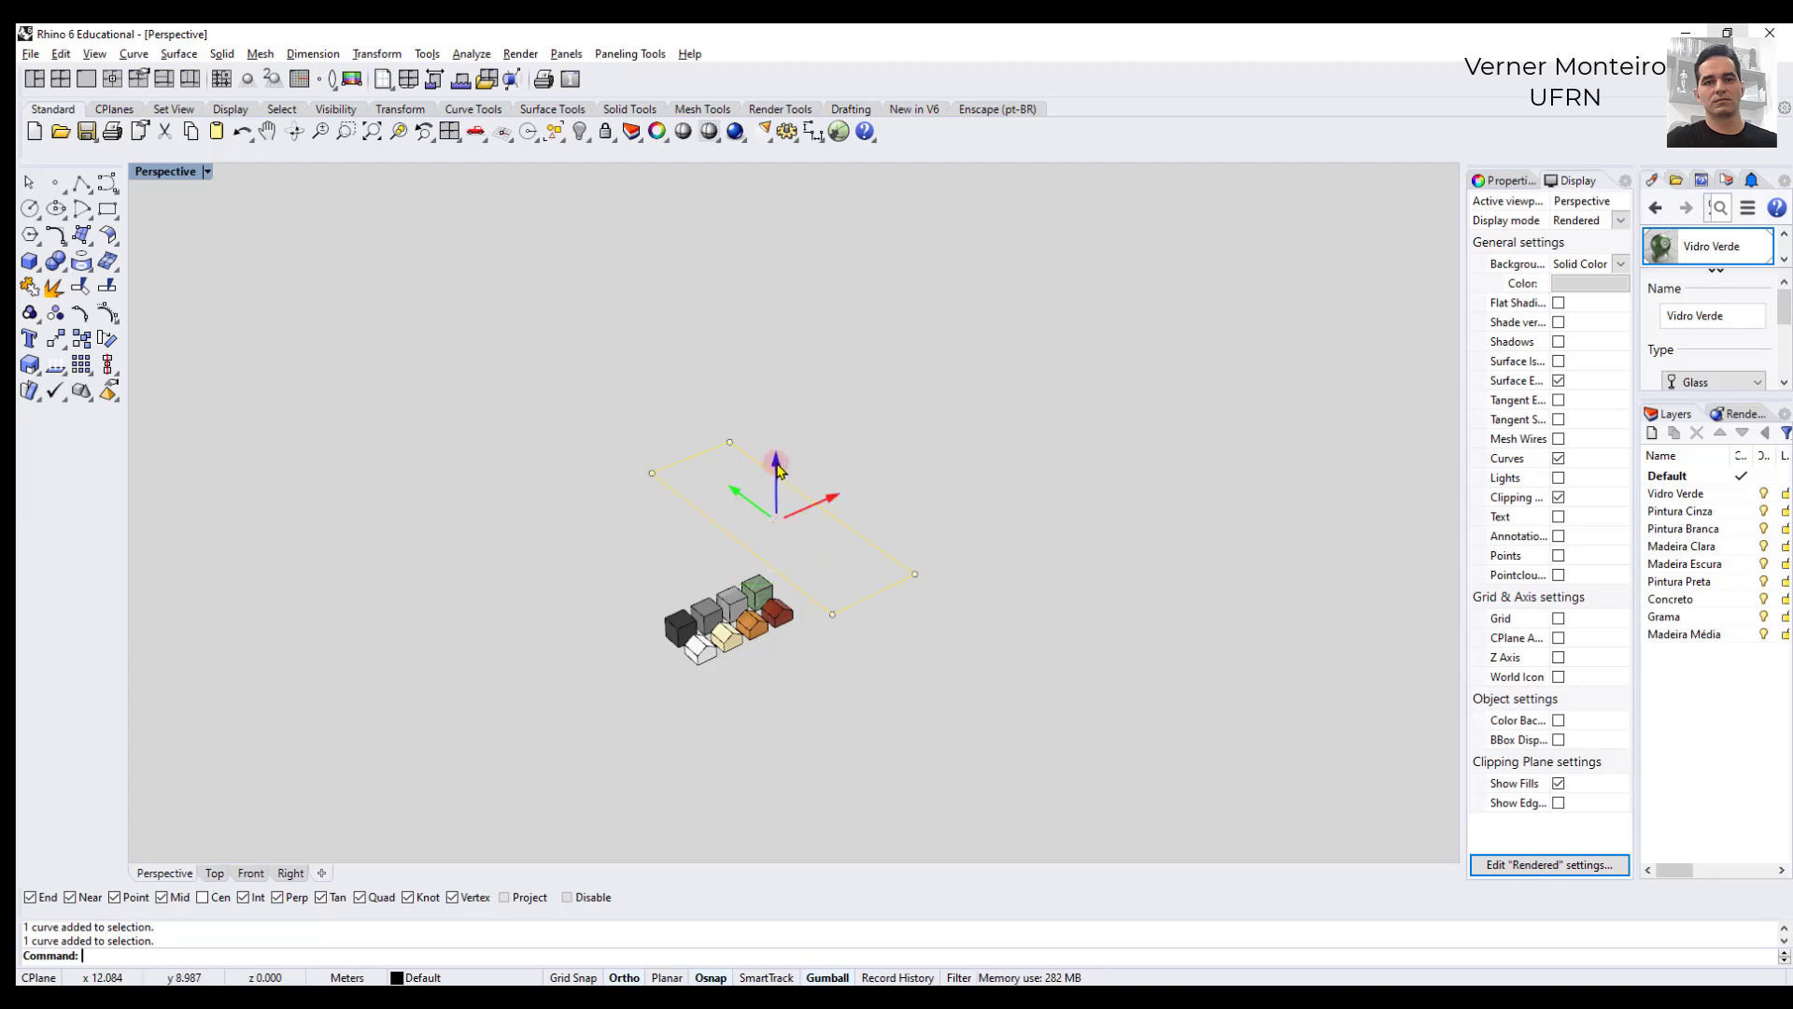
{"action": "left_click", "coordinate": [778, 466]}
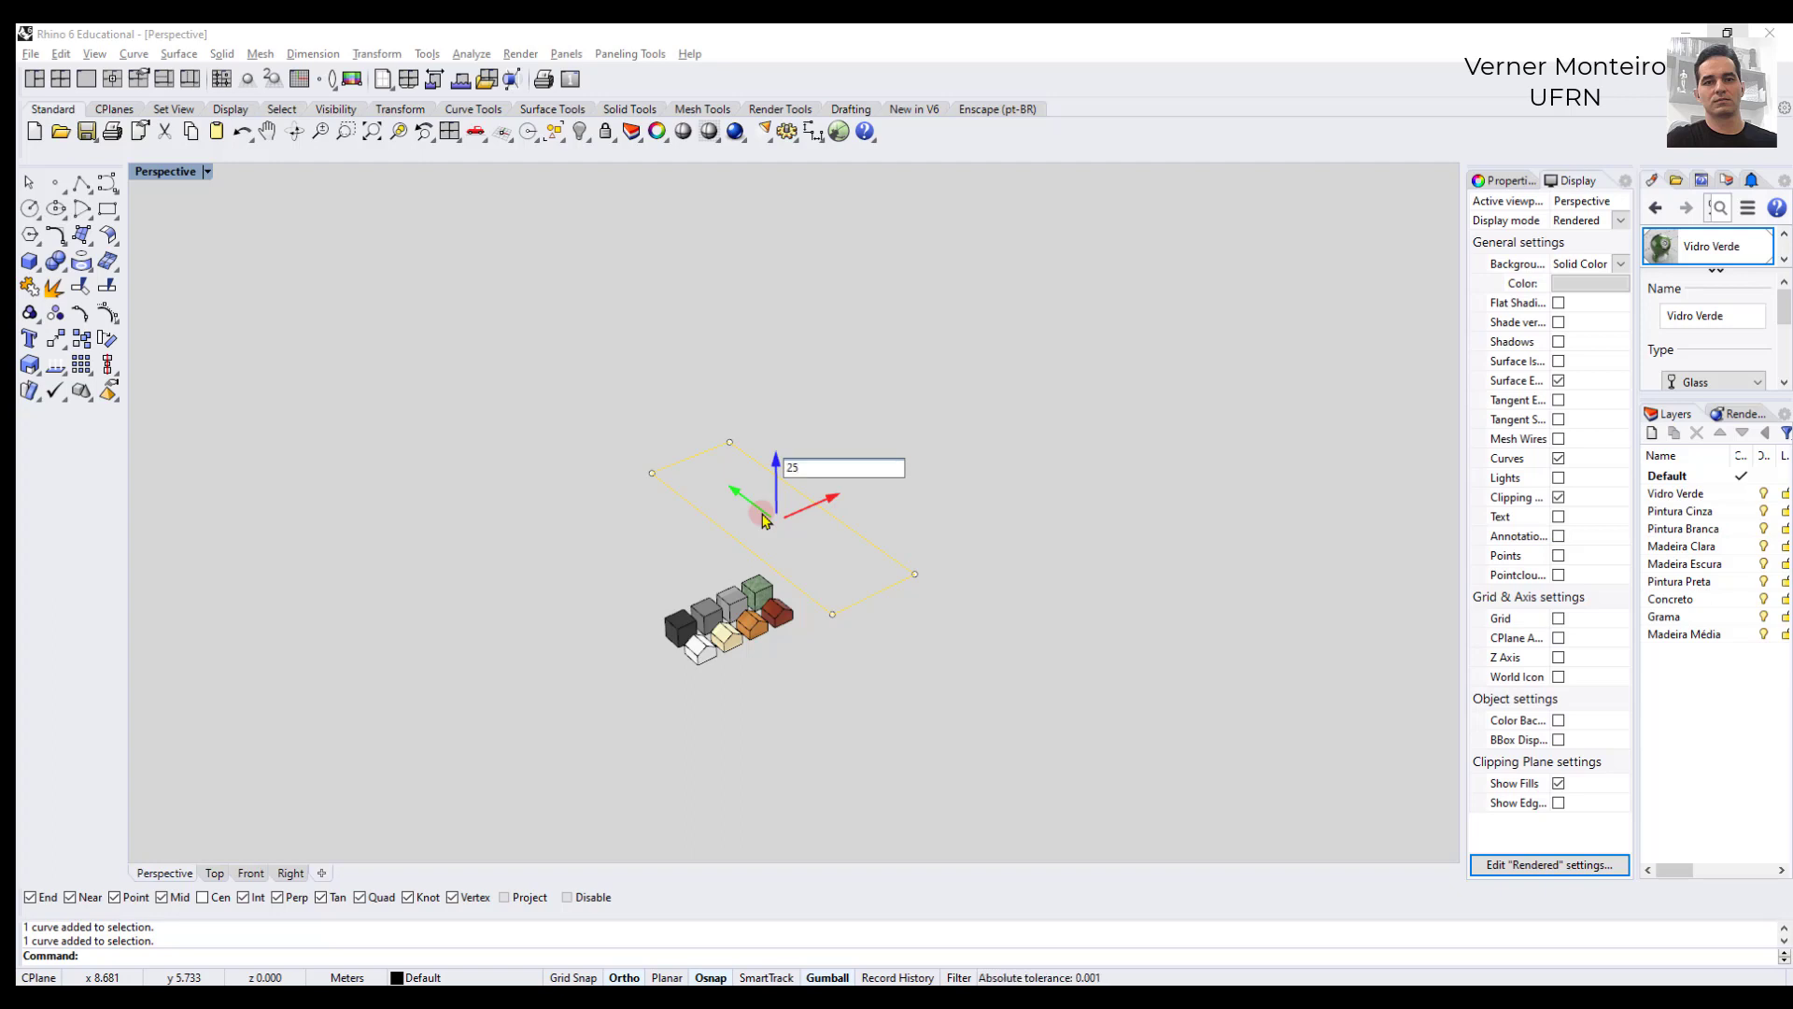
{"action": "left_click", "coordinate": [762, 519]}
{"action": "scroll", "coordinate": [763, 519], "scroll_direction": "down", "scroll_amount": 4}
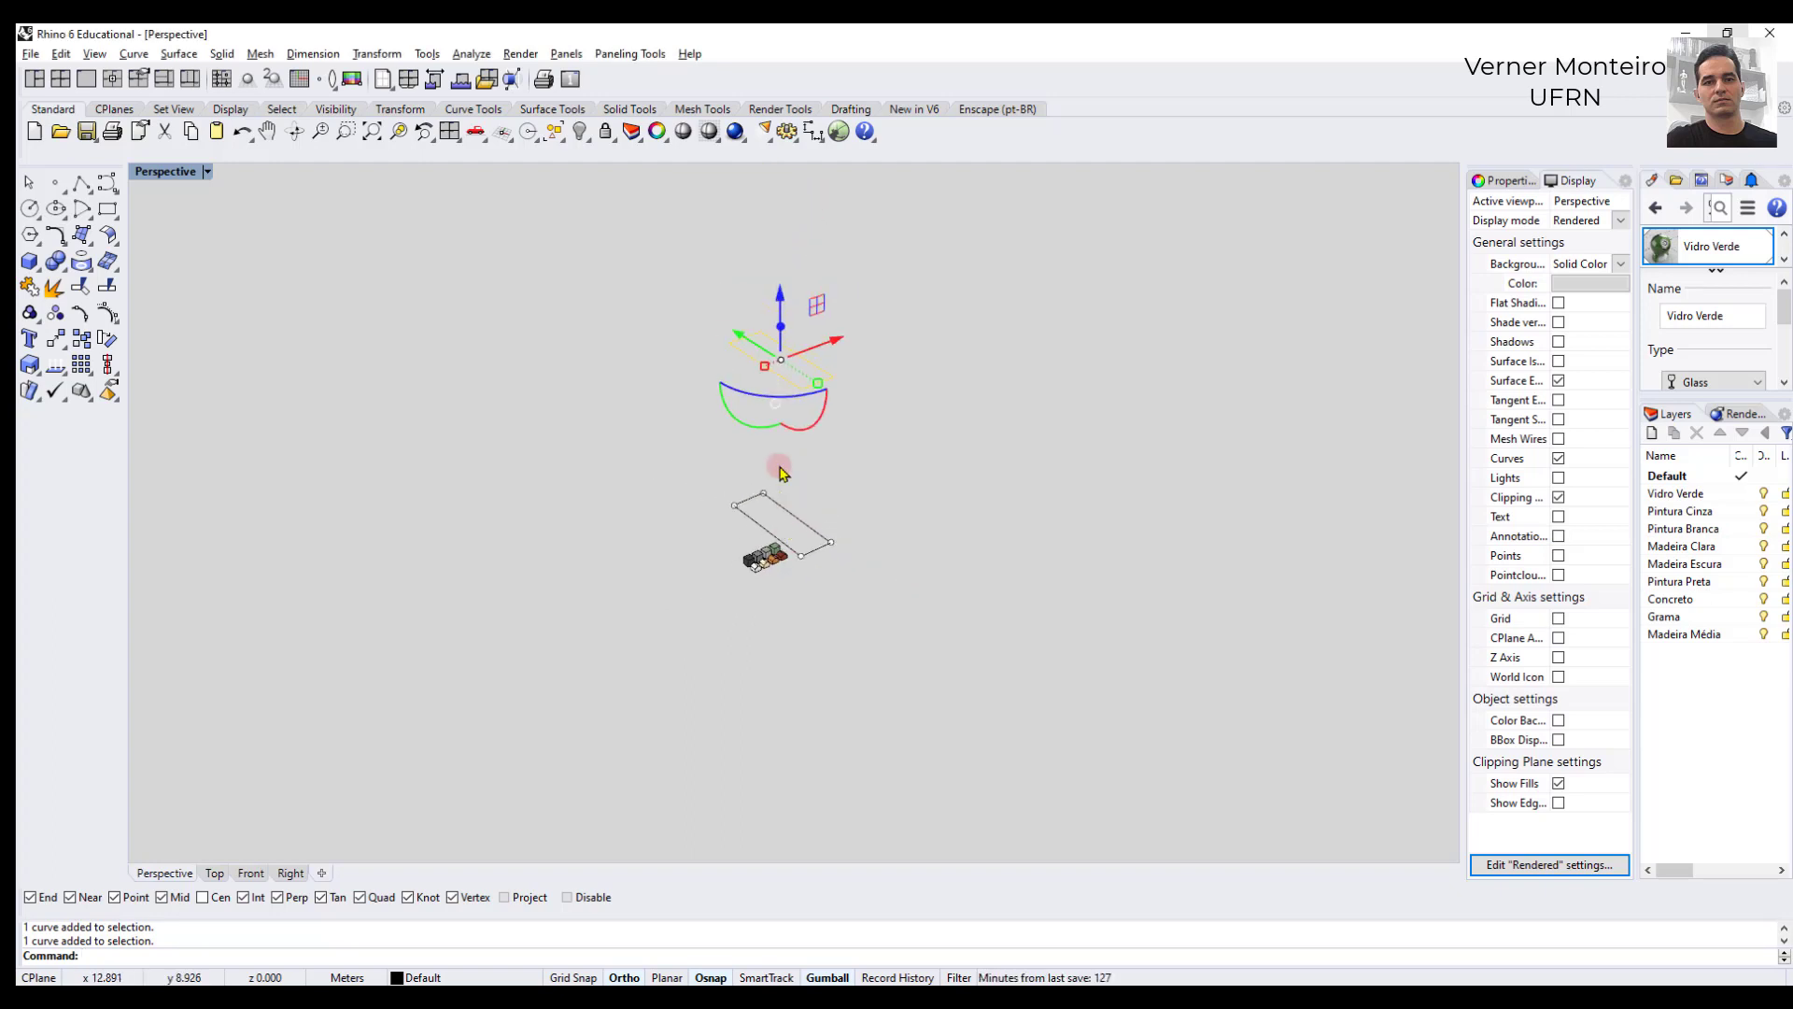
{"action": "left_click", "coordinate": [739, 487]}
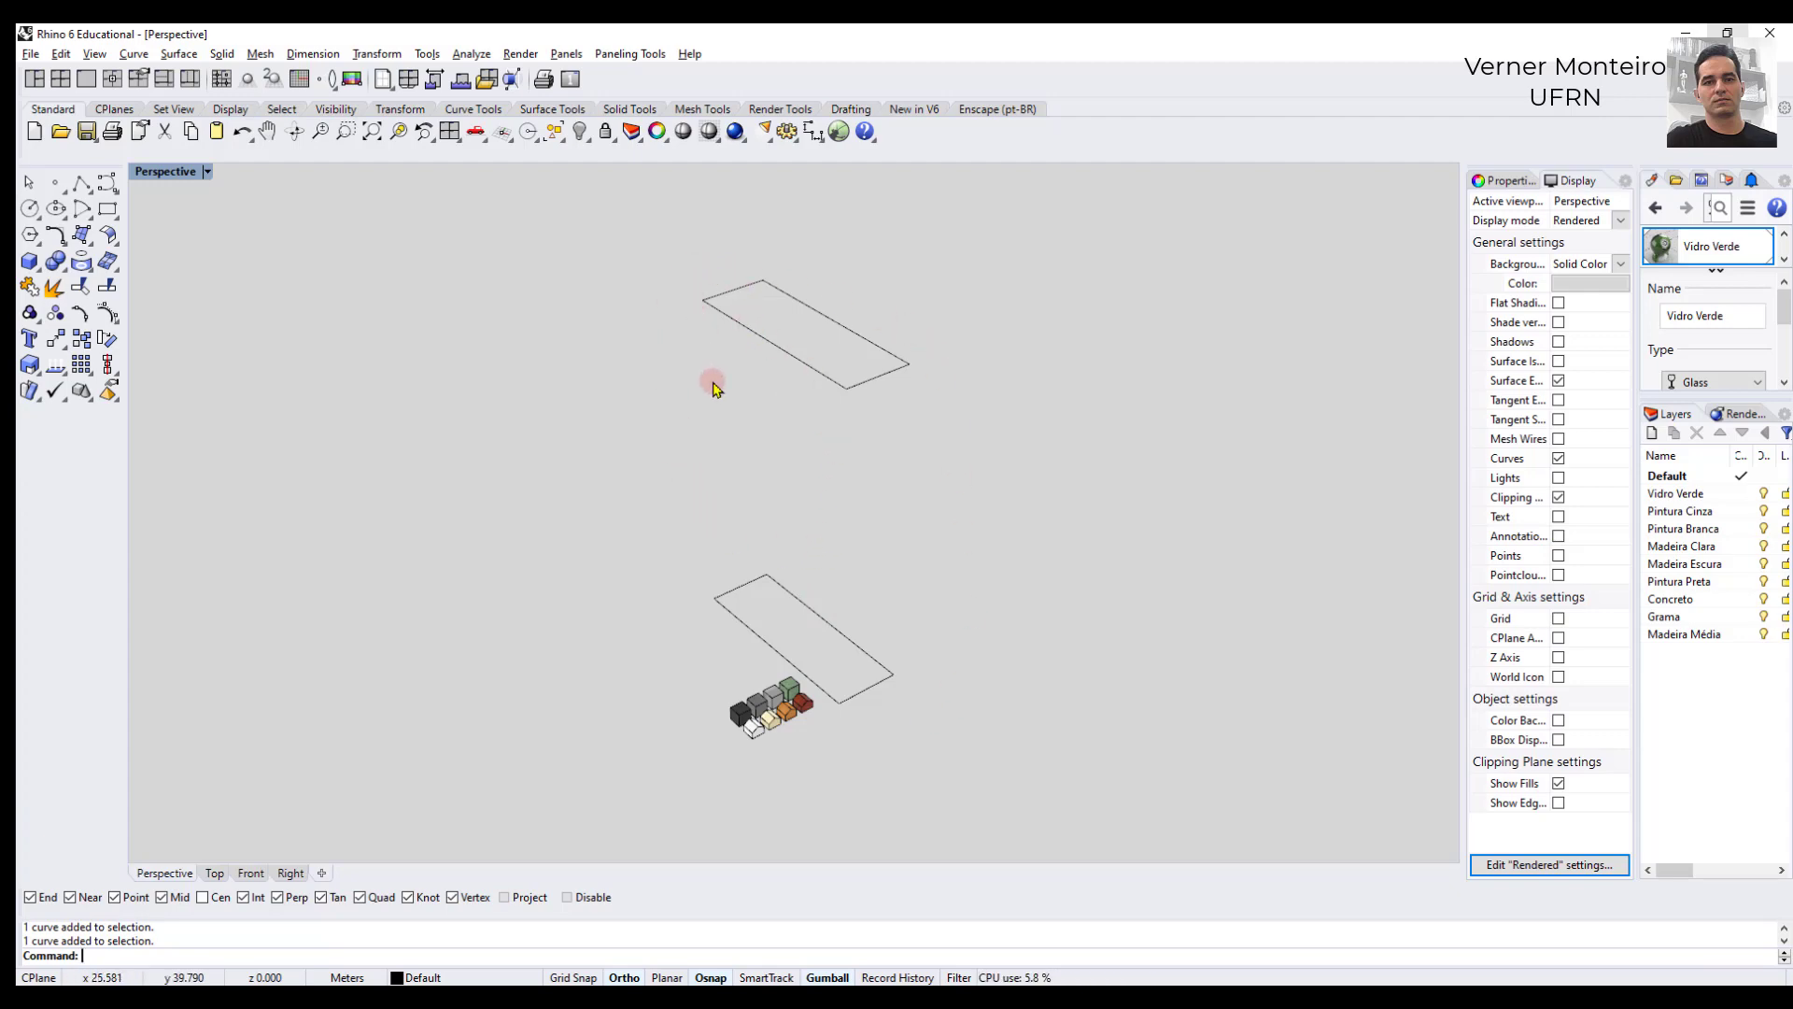
{"action": "left_click", "coordinate": [811, 371]}
{"action": "left_click", "coordinate": [664, 273]}
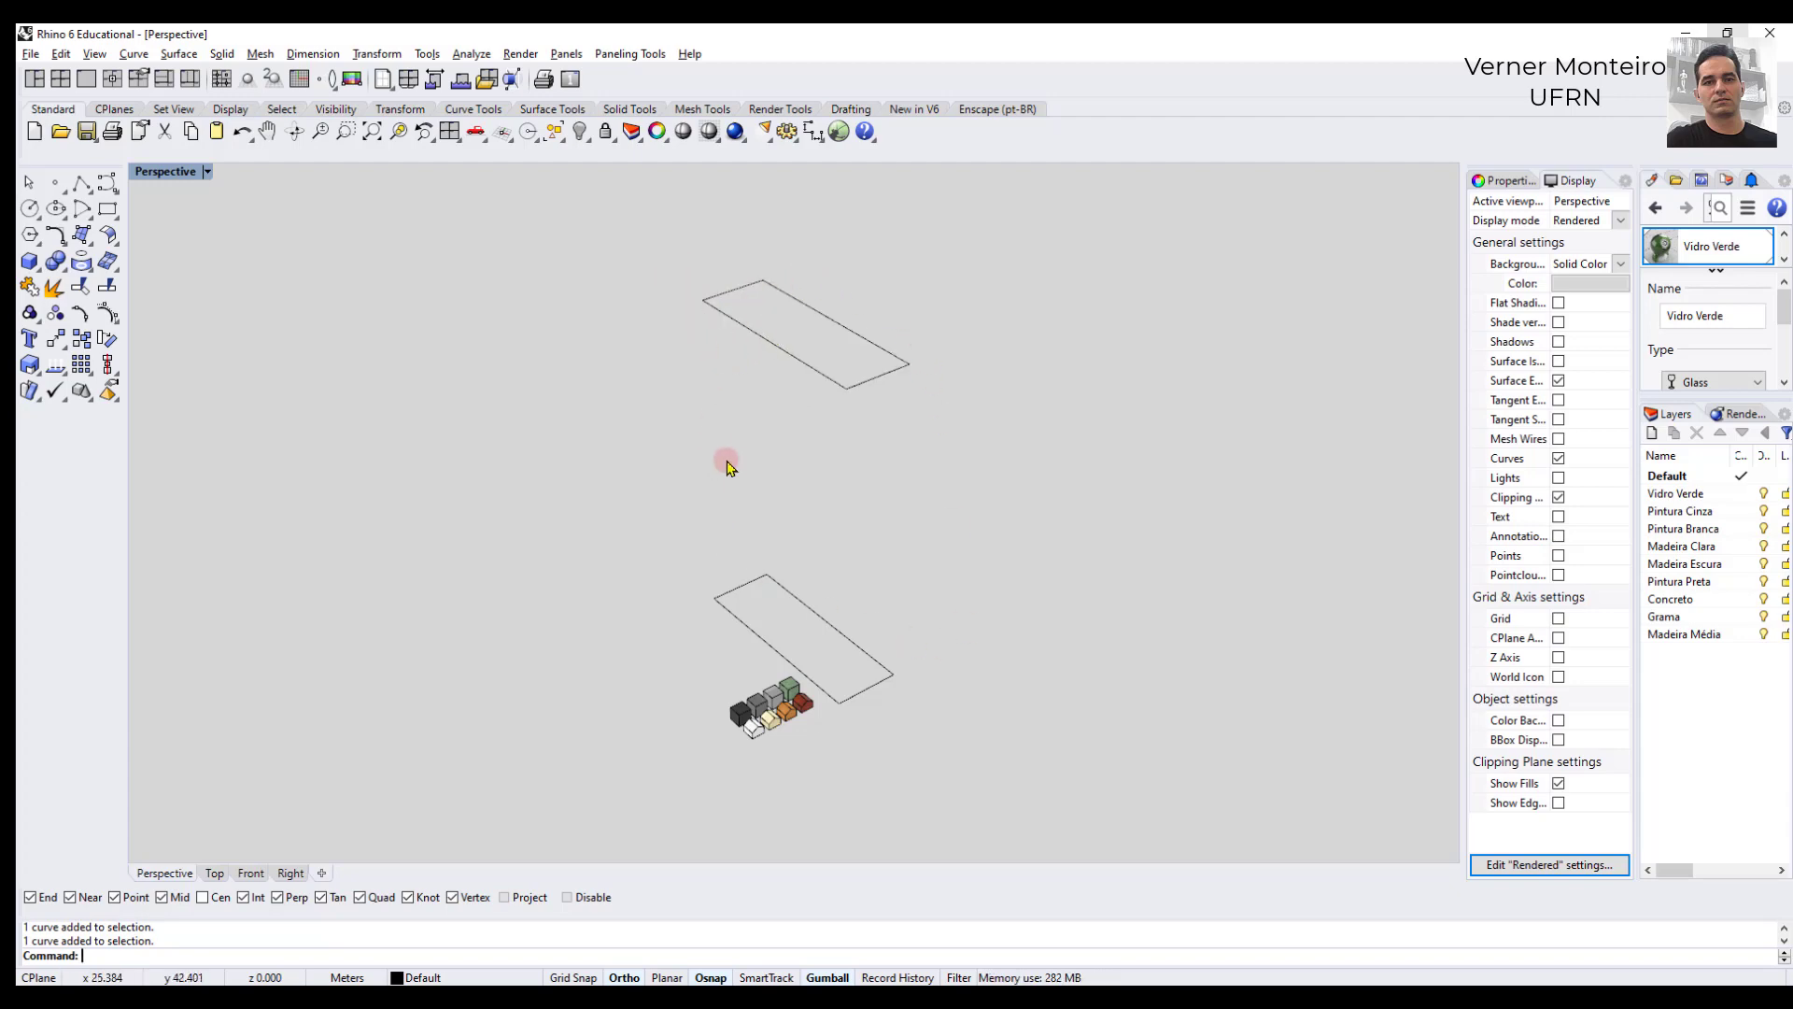
{"action": "left_click", "coordinate": [796, 600]}
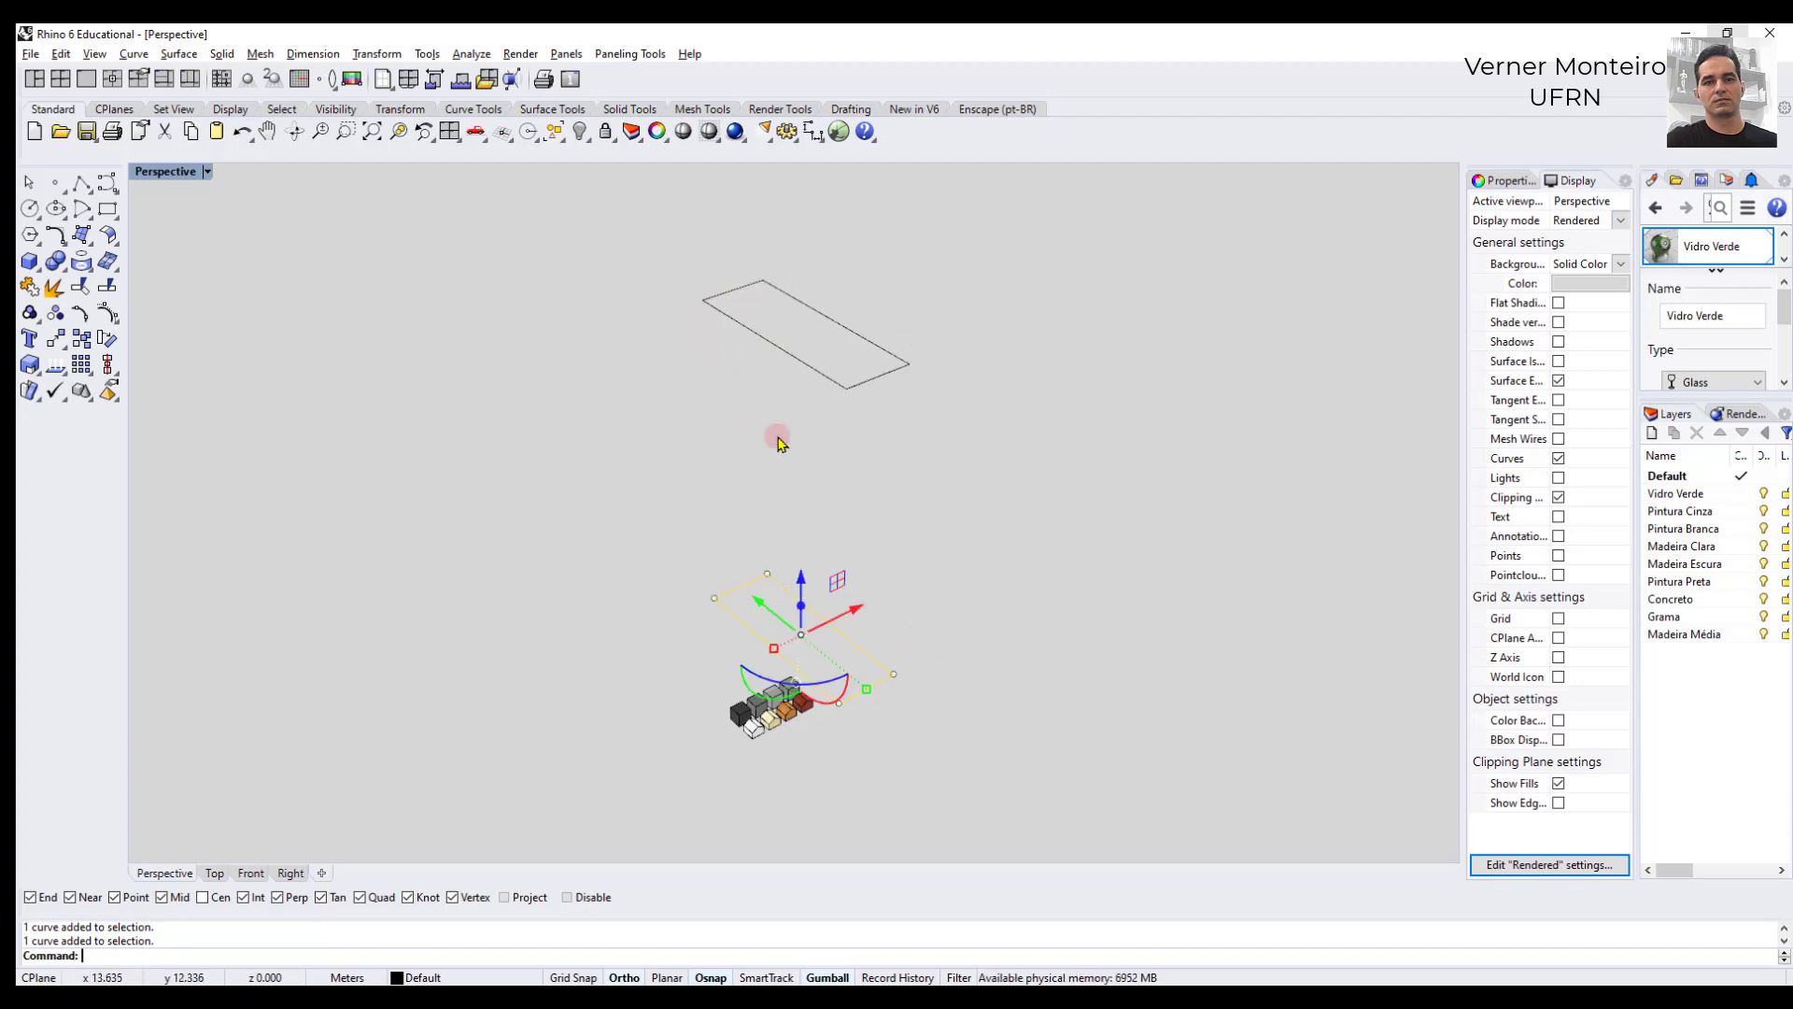
{"action": "left_click", "coordinate": [785, 352]}
{"action": "left_click", "coordinate": [799, 609]}
{"action": "left_click", "coordinate": [762, 455]}
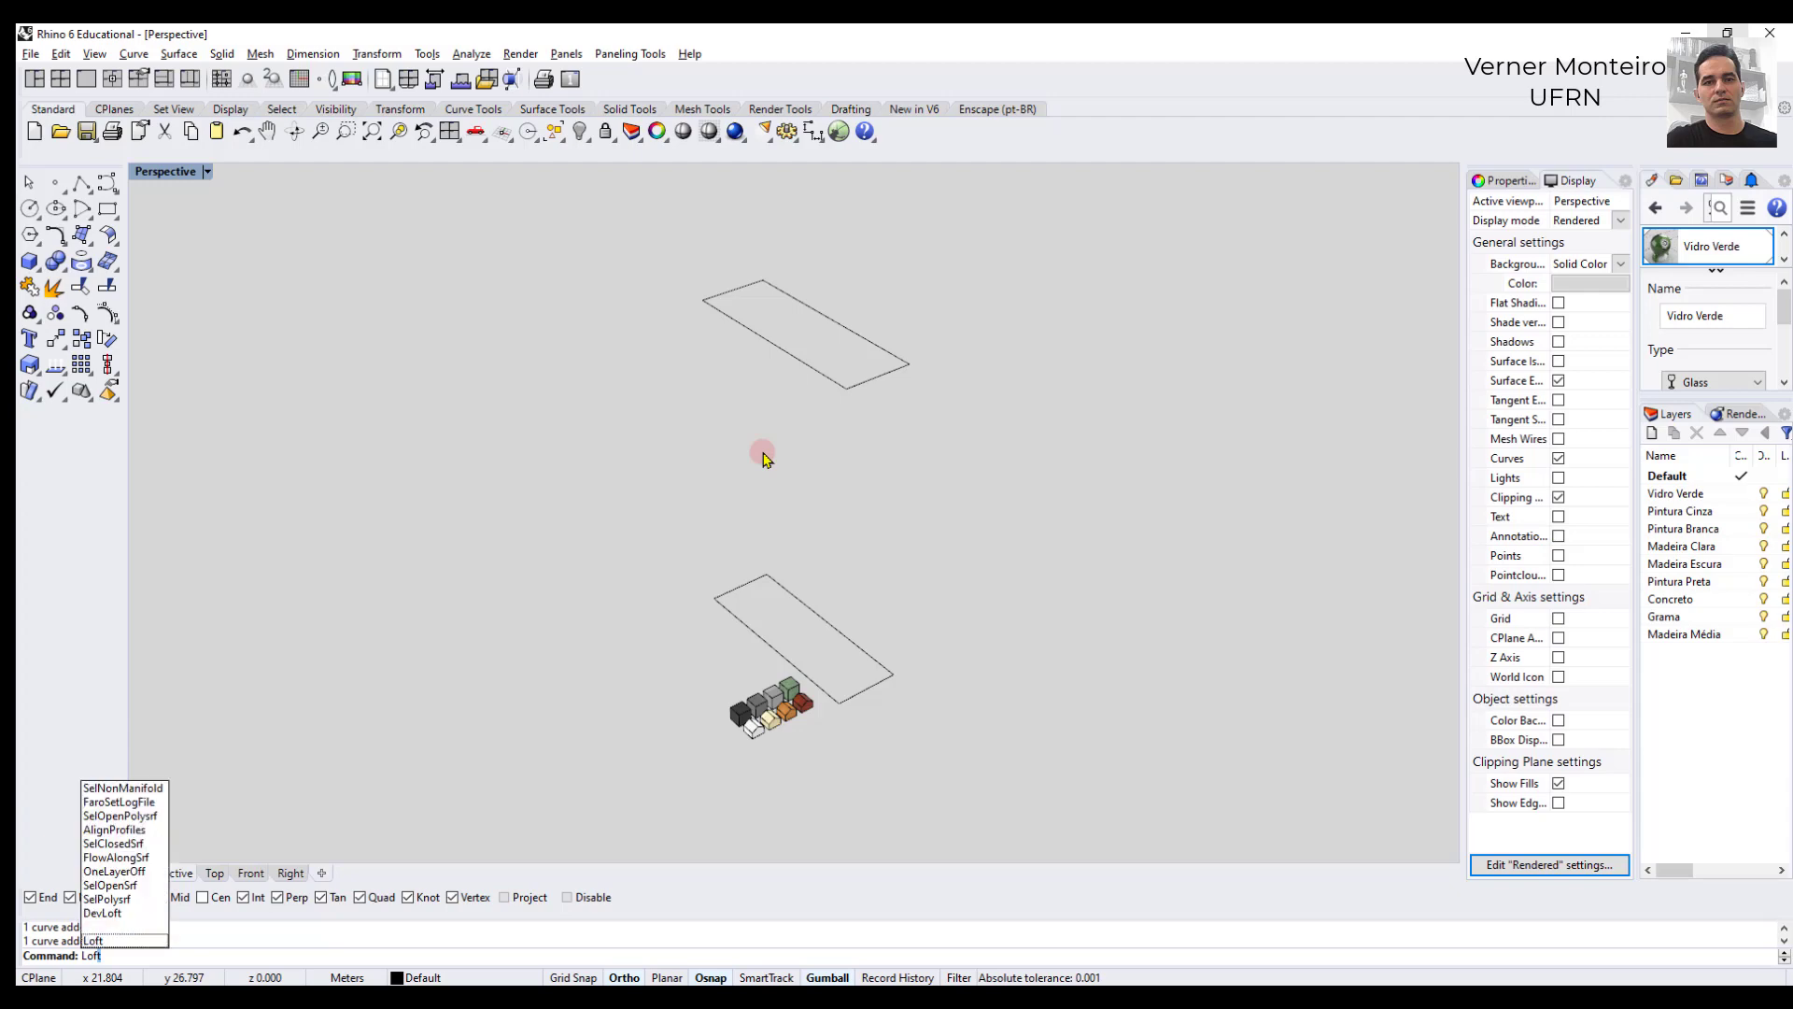
- Loft between the lower and upper rectangles with the Normal style and no curve simplification
{"action": "key", "text": "Return"}
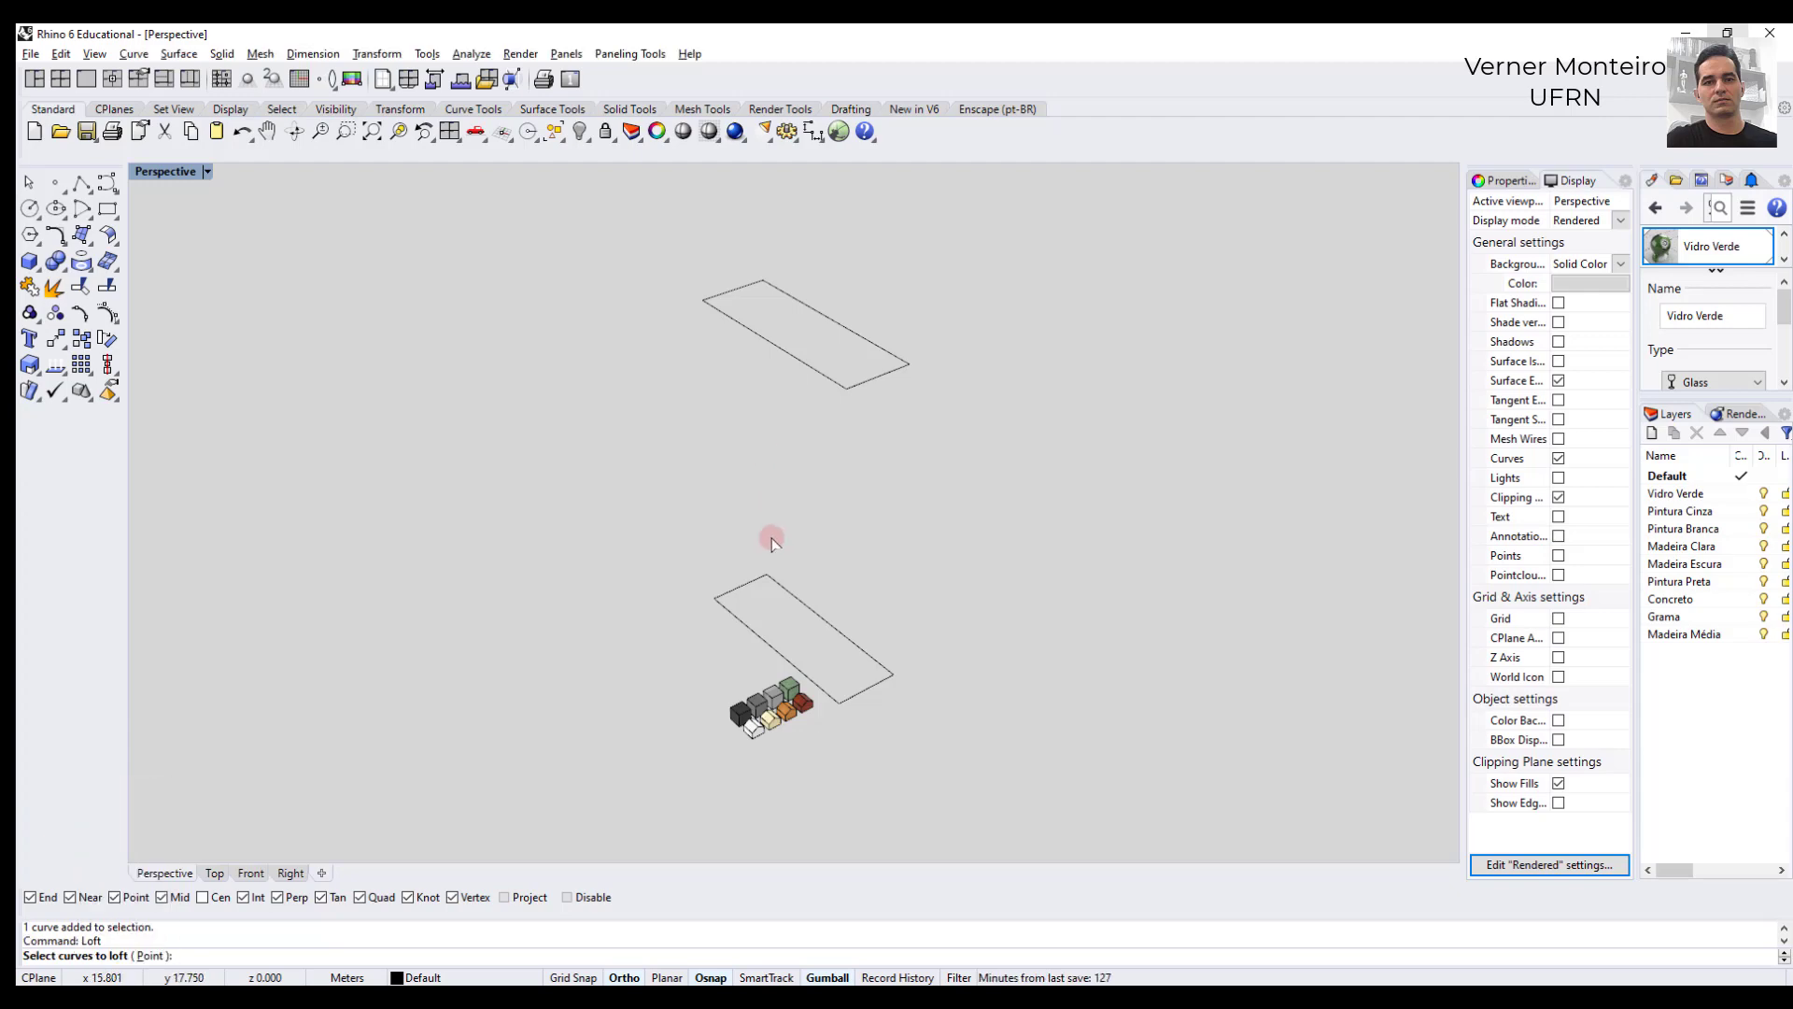
{"action": "left_click", "coordinate": [790, 595]}
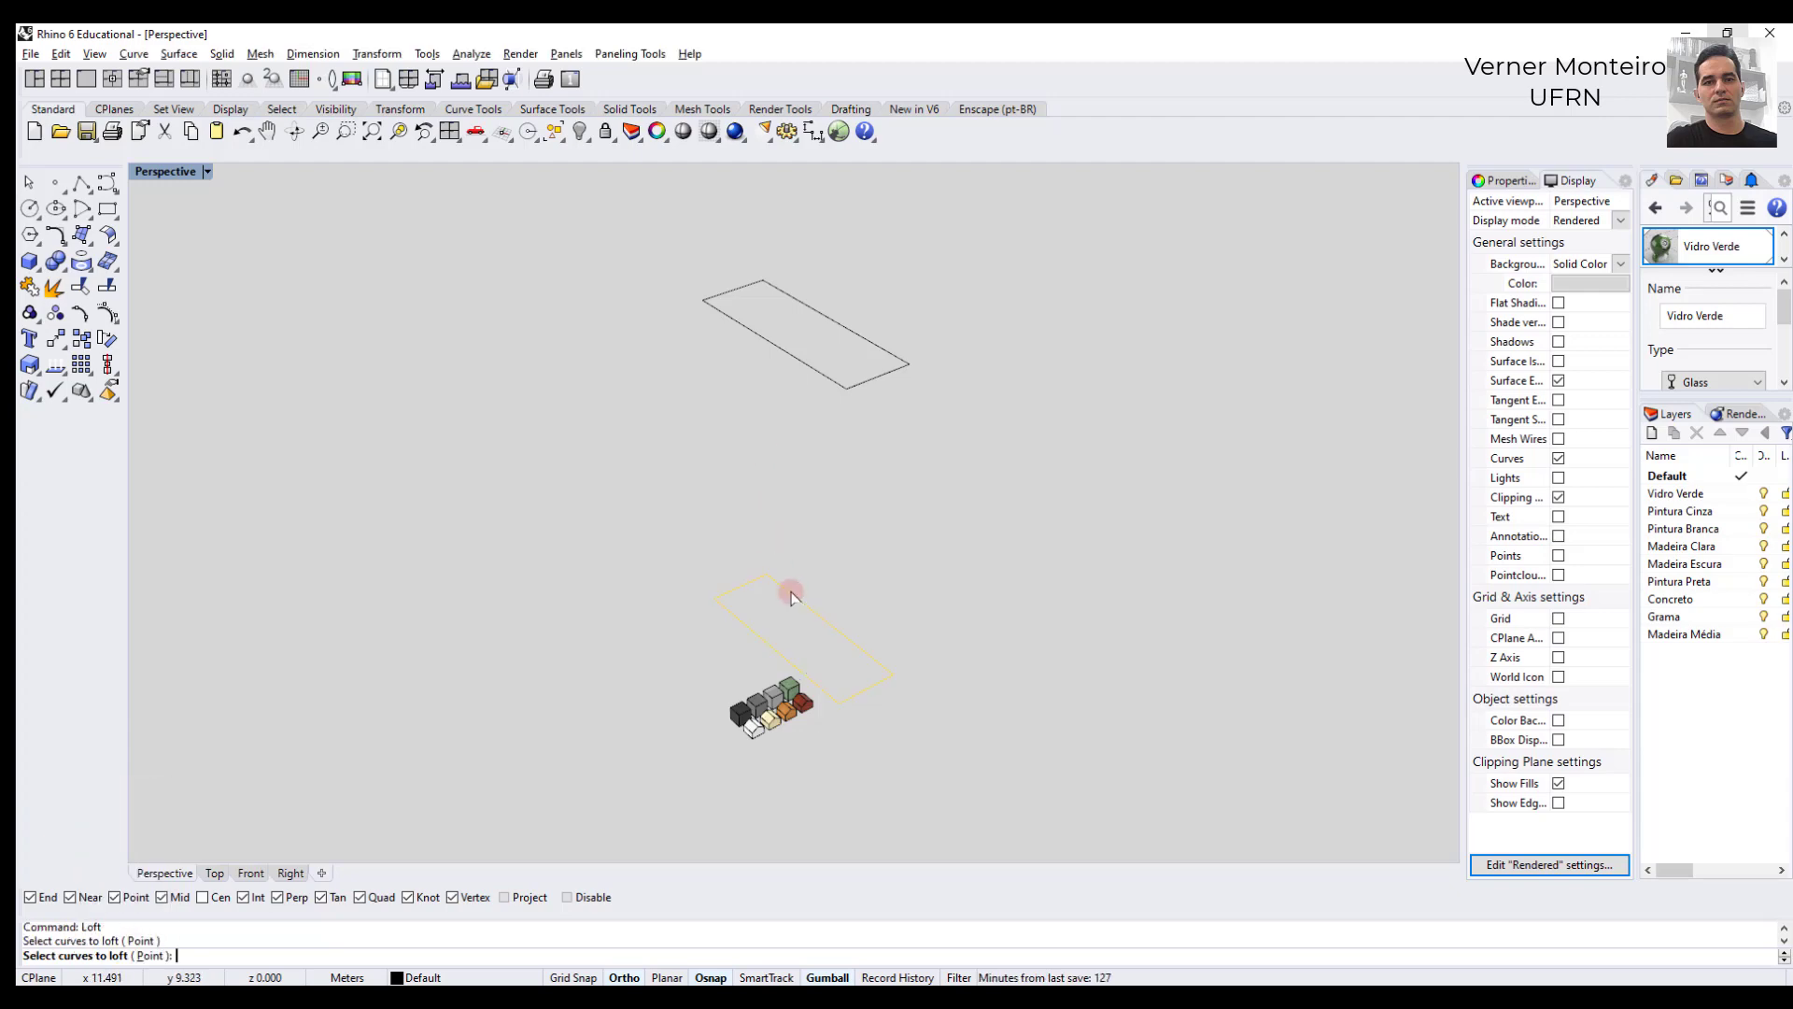
{"action": "left_click", "coordinate": [816, 378]}
{"action": "key", "text": "Return"}
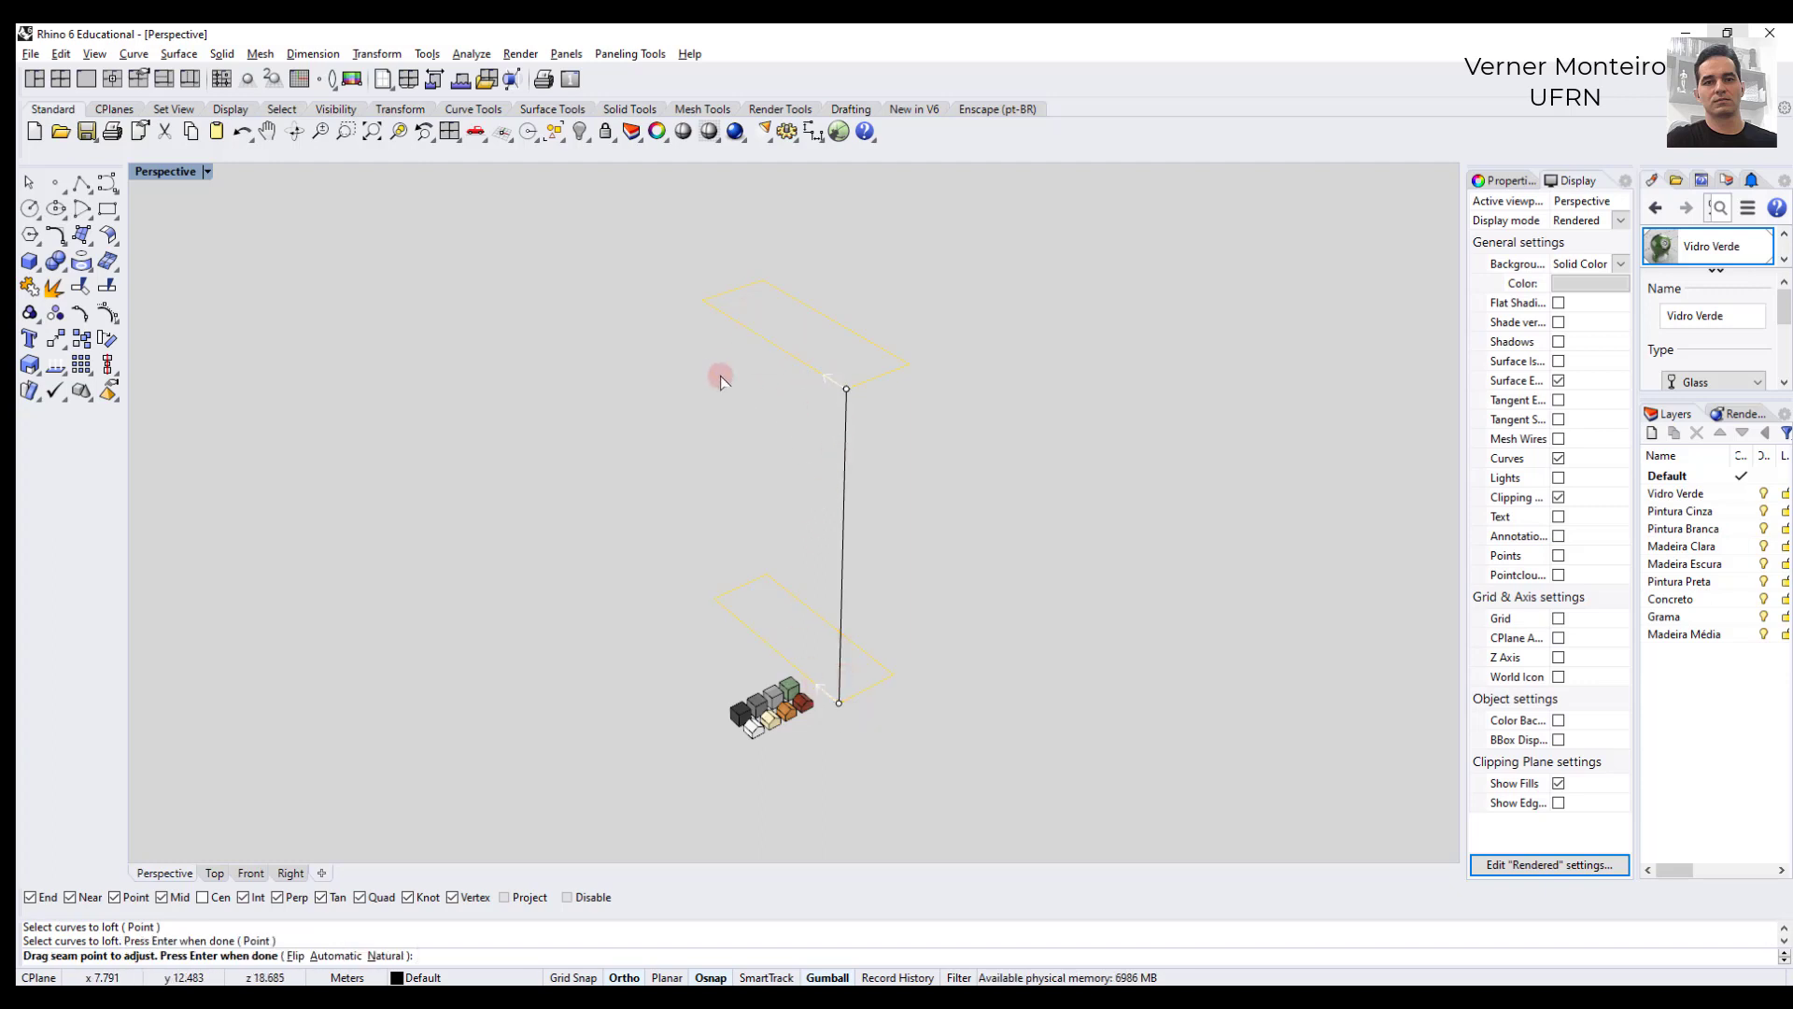
{"action": "key", "text": "Return"}
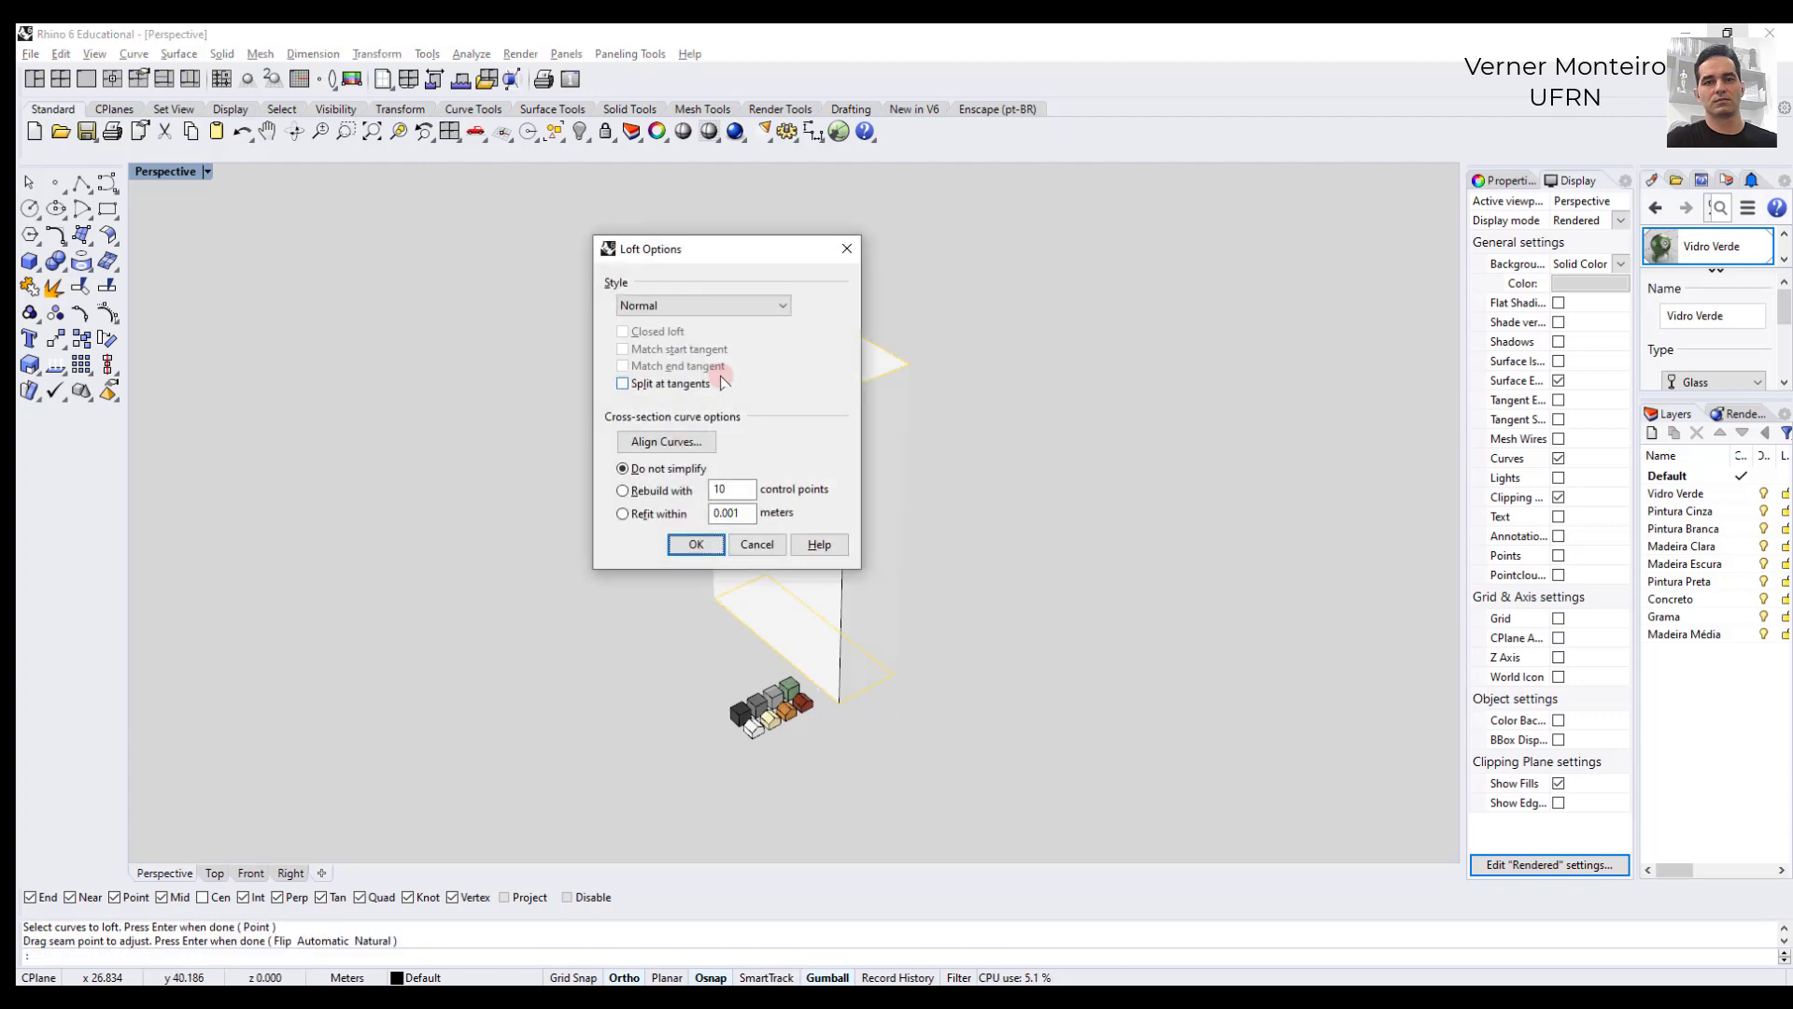
{"action": "key", "text": "Return"}
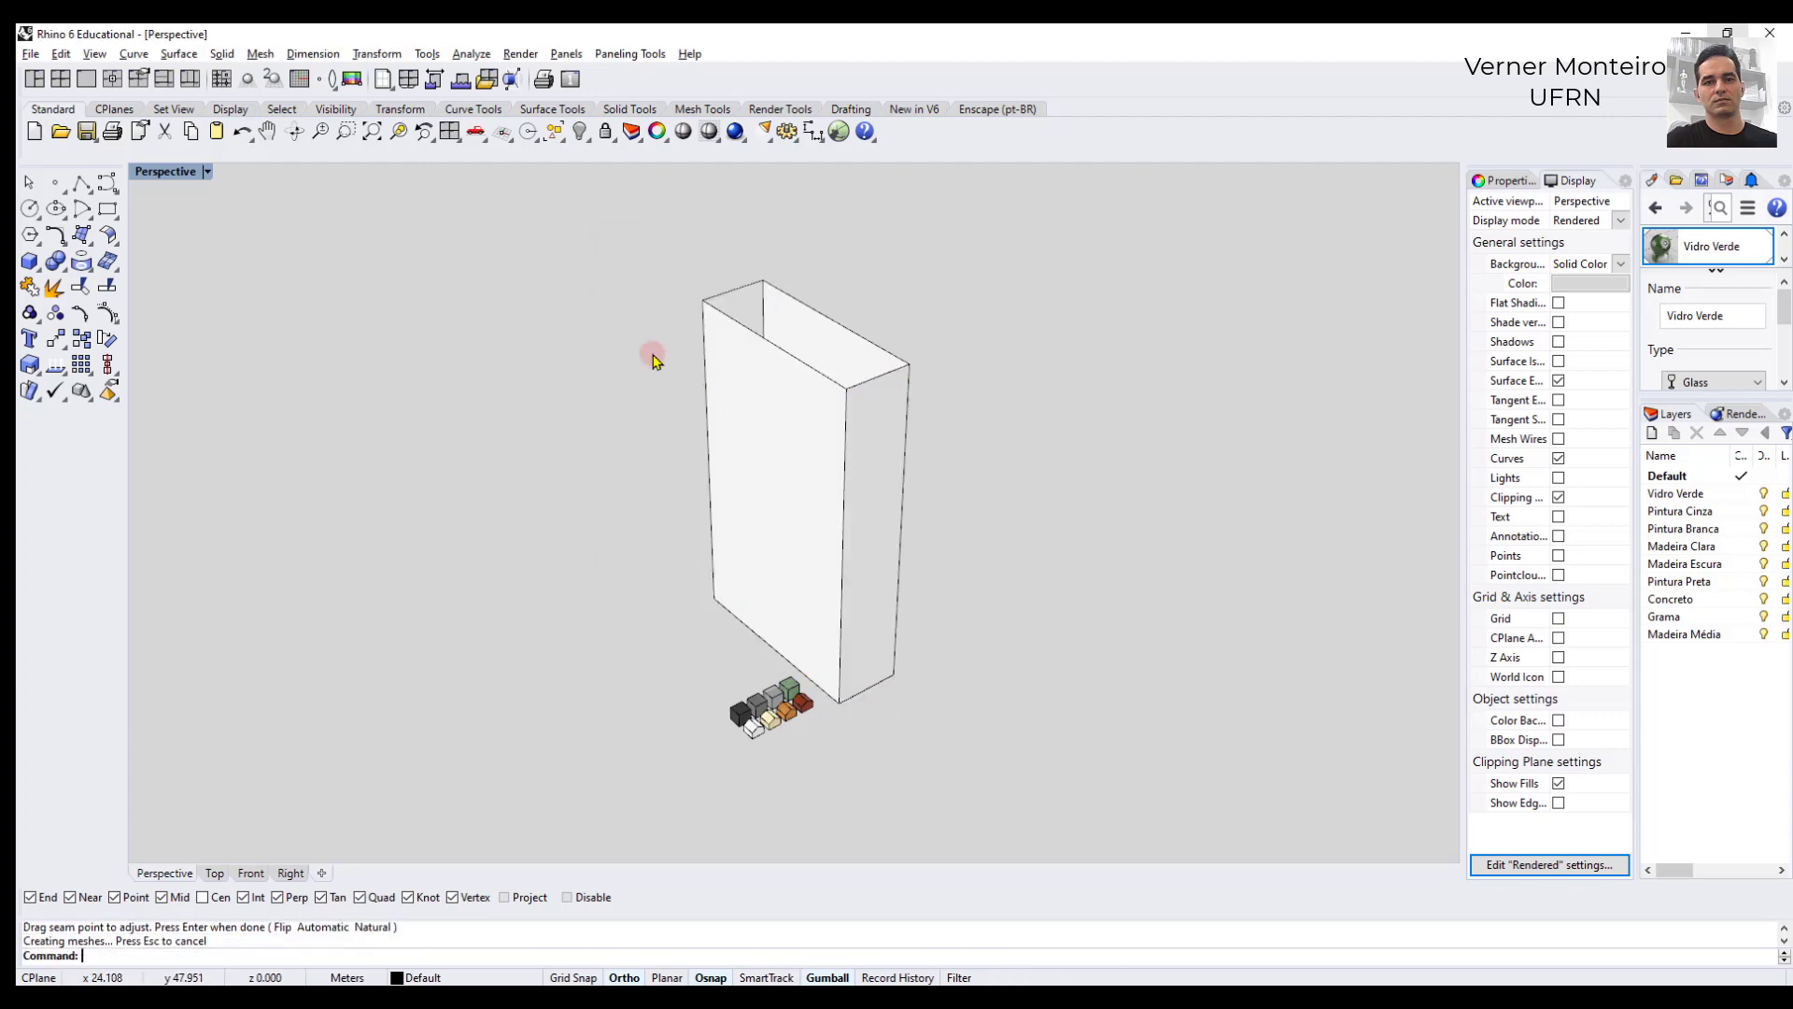
- Examine the lofted walls, the separate upper rectangle curve and the ends of the volume
{"action": "left_click", "coordinate": [734, 359]}
{"action": "left_click", "coordinate": [632, 343]}
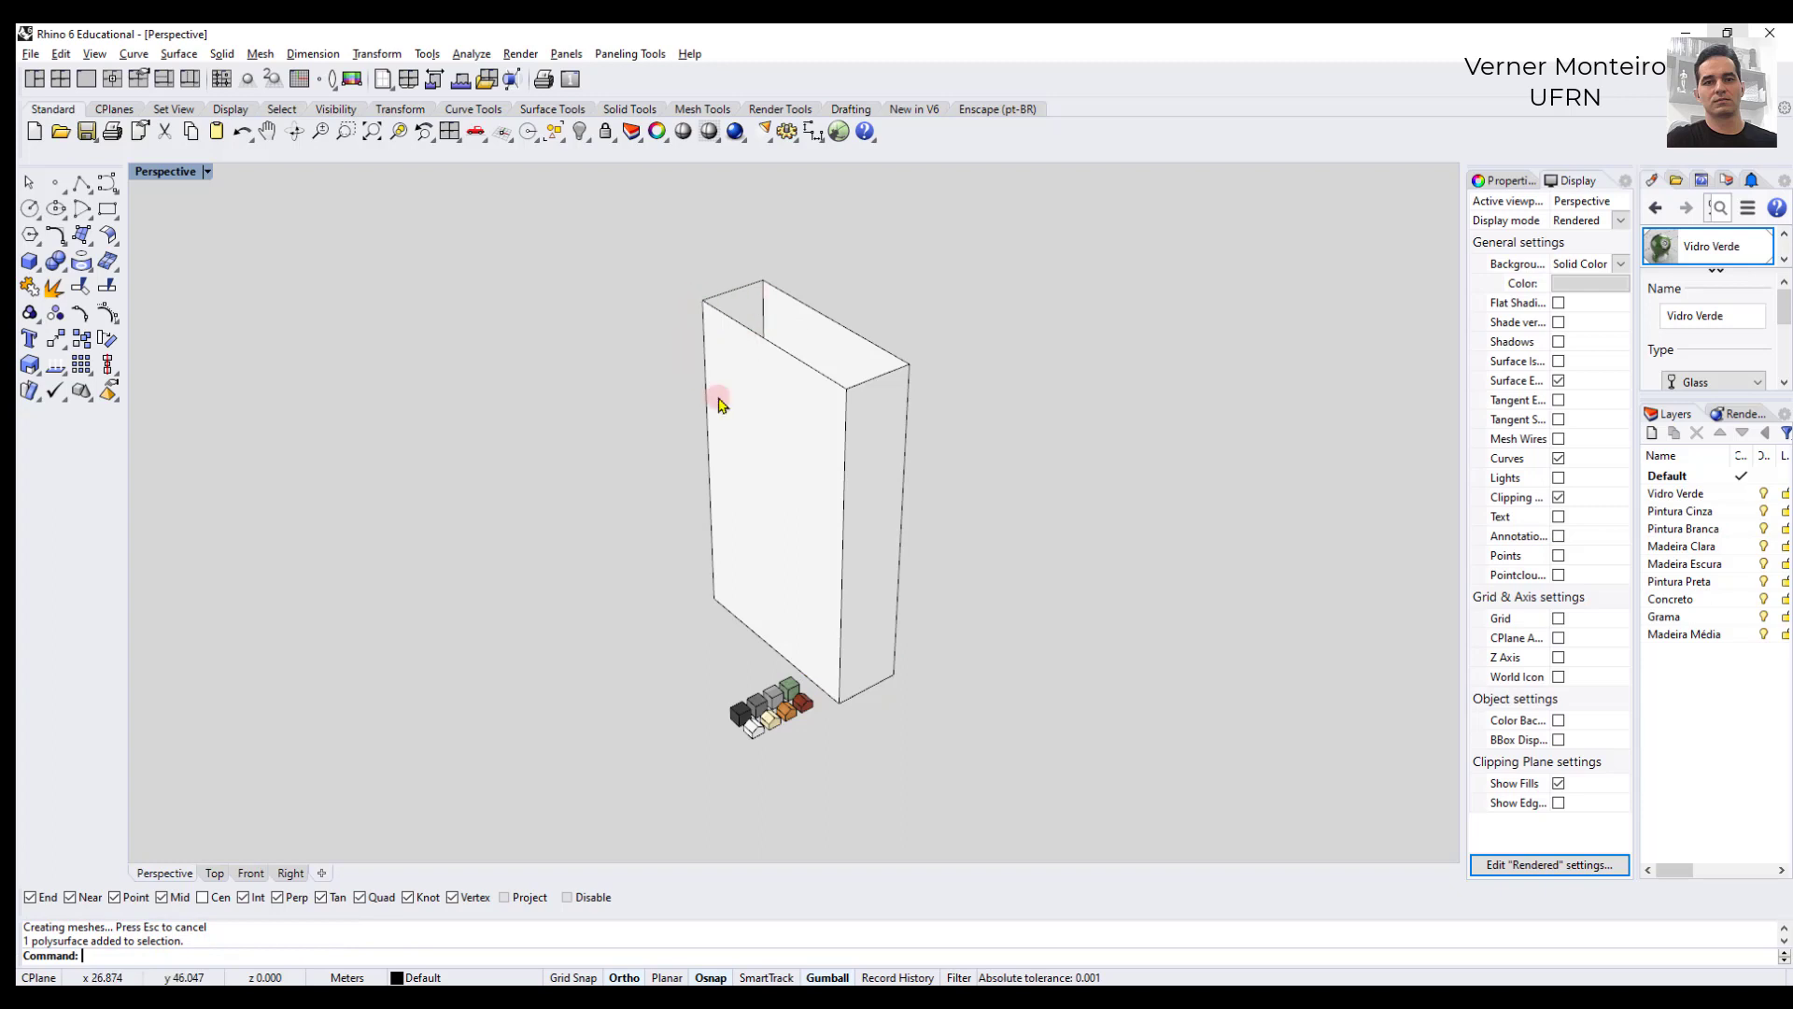
{"action": "left_click", "coordinate": [772, 349]}
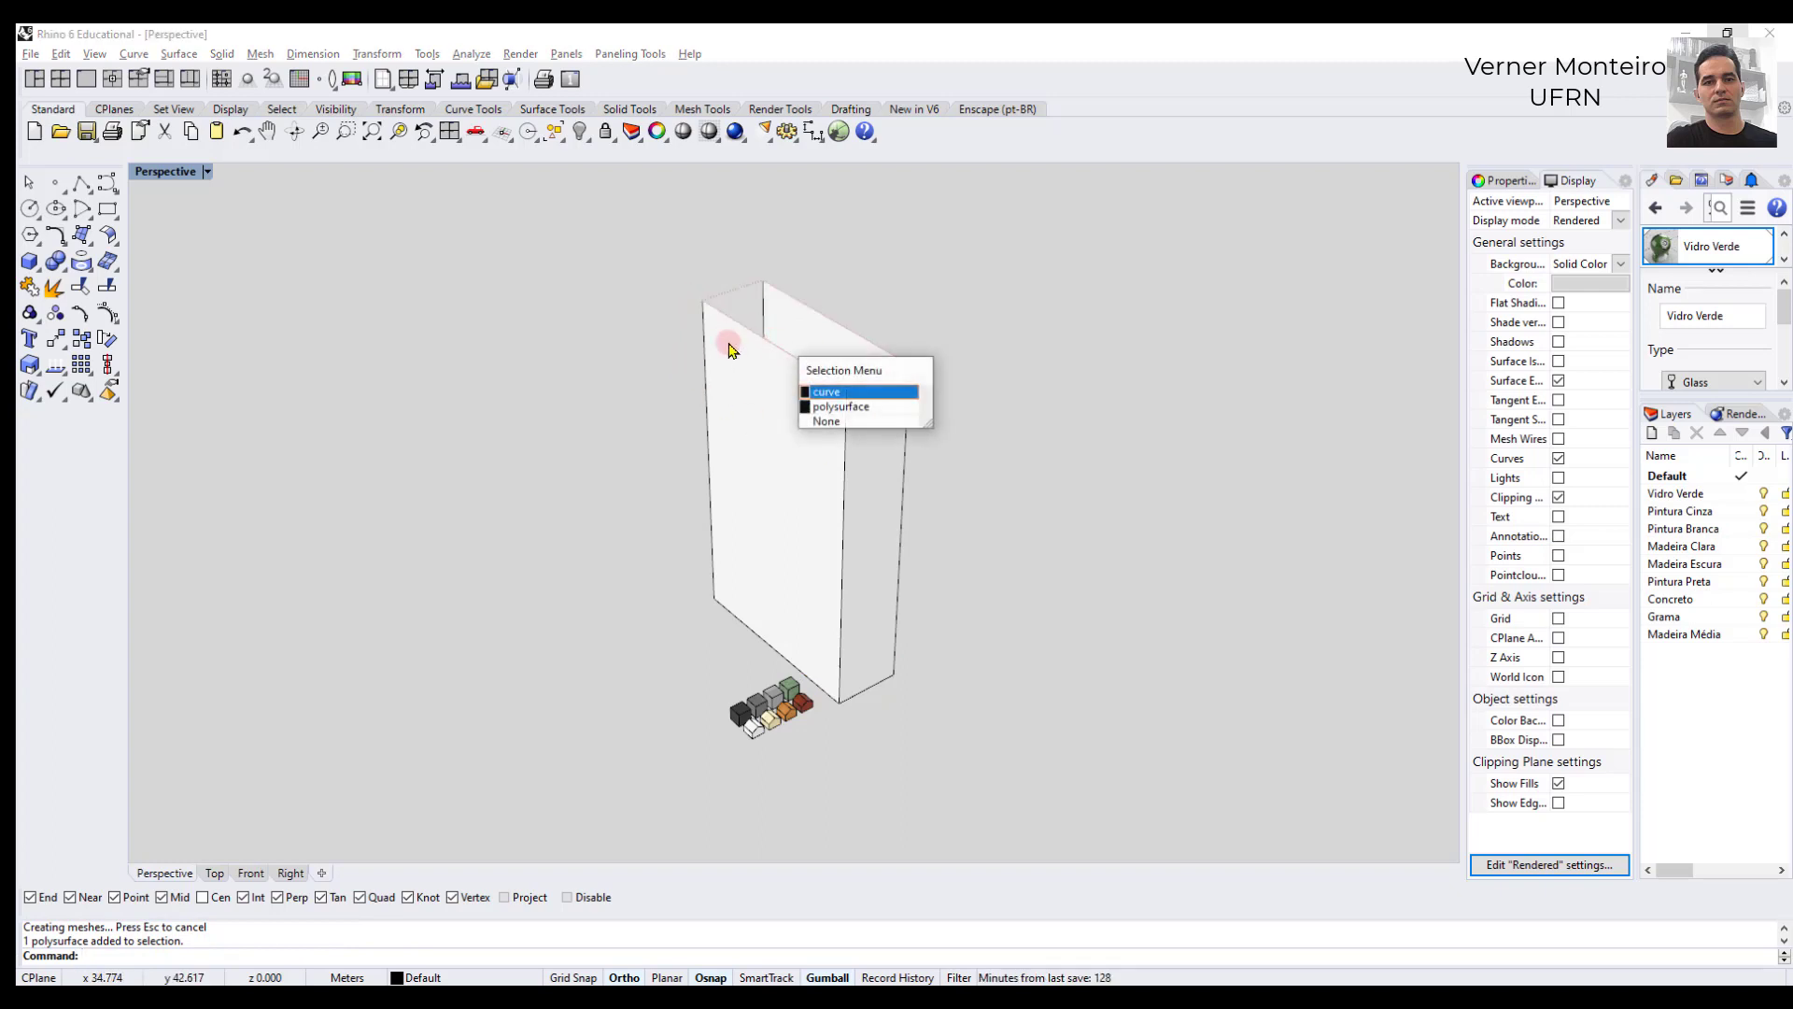
{"action": "left_click", "coordinate": [834, 396]}
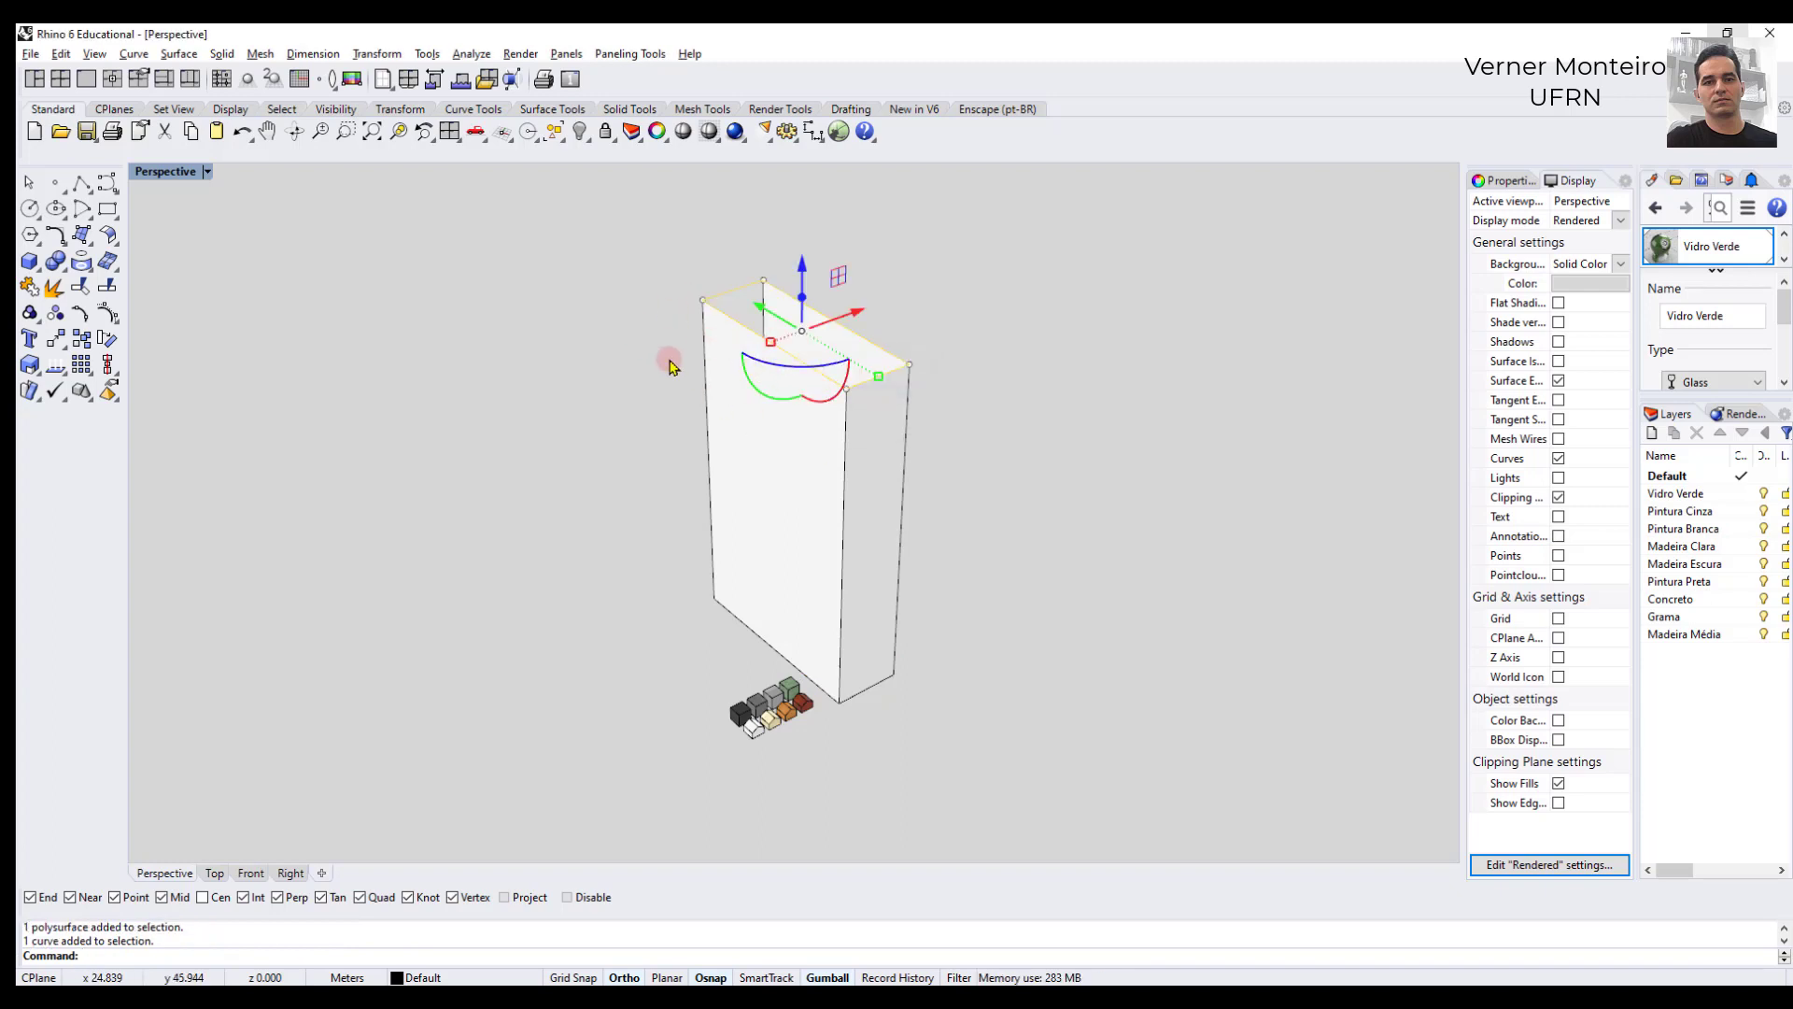
{"action": "left_click", "coordinate": [694, 363]}
{"action": "left_click", "coordinate": [743, 379]}
{"action": "left_click", "coordinate": [612, 371]}
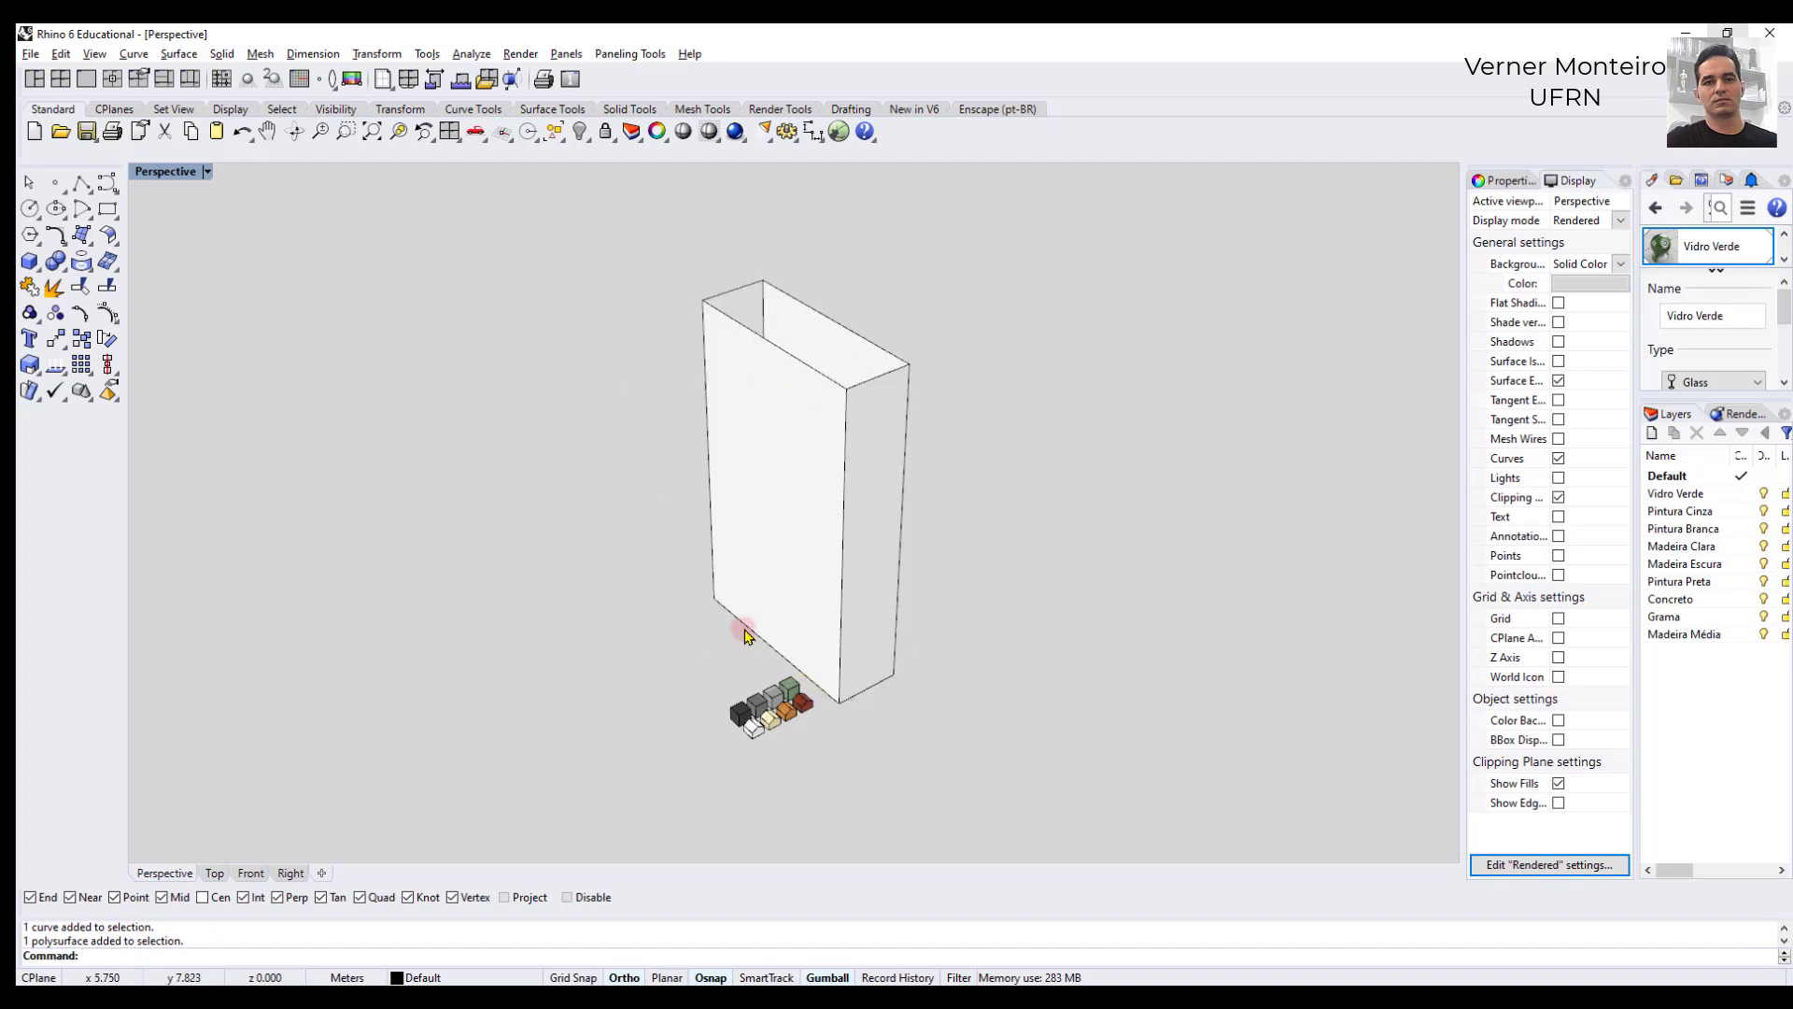
{"action": "left_click", "coordinate": [744, 495]}
{"action": "left_click", "coordinate": [675, 329]}
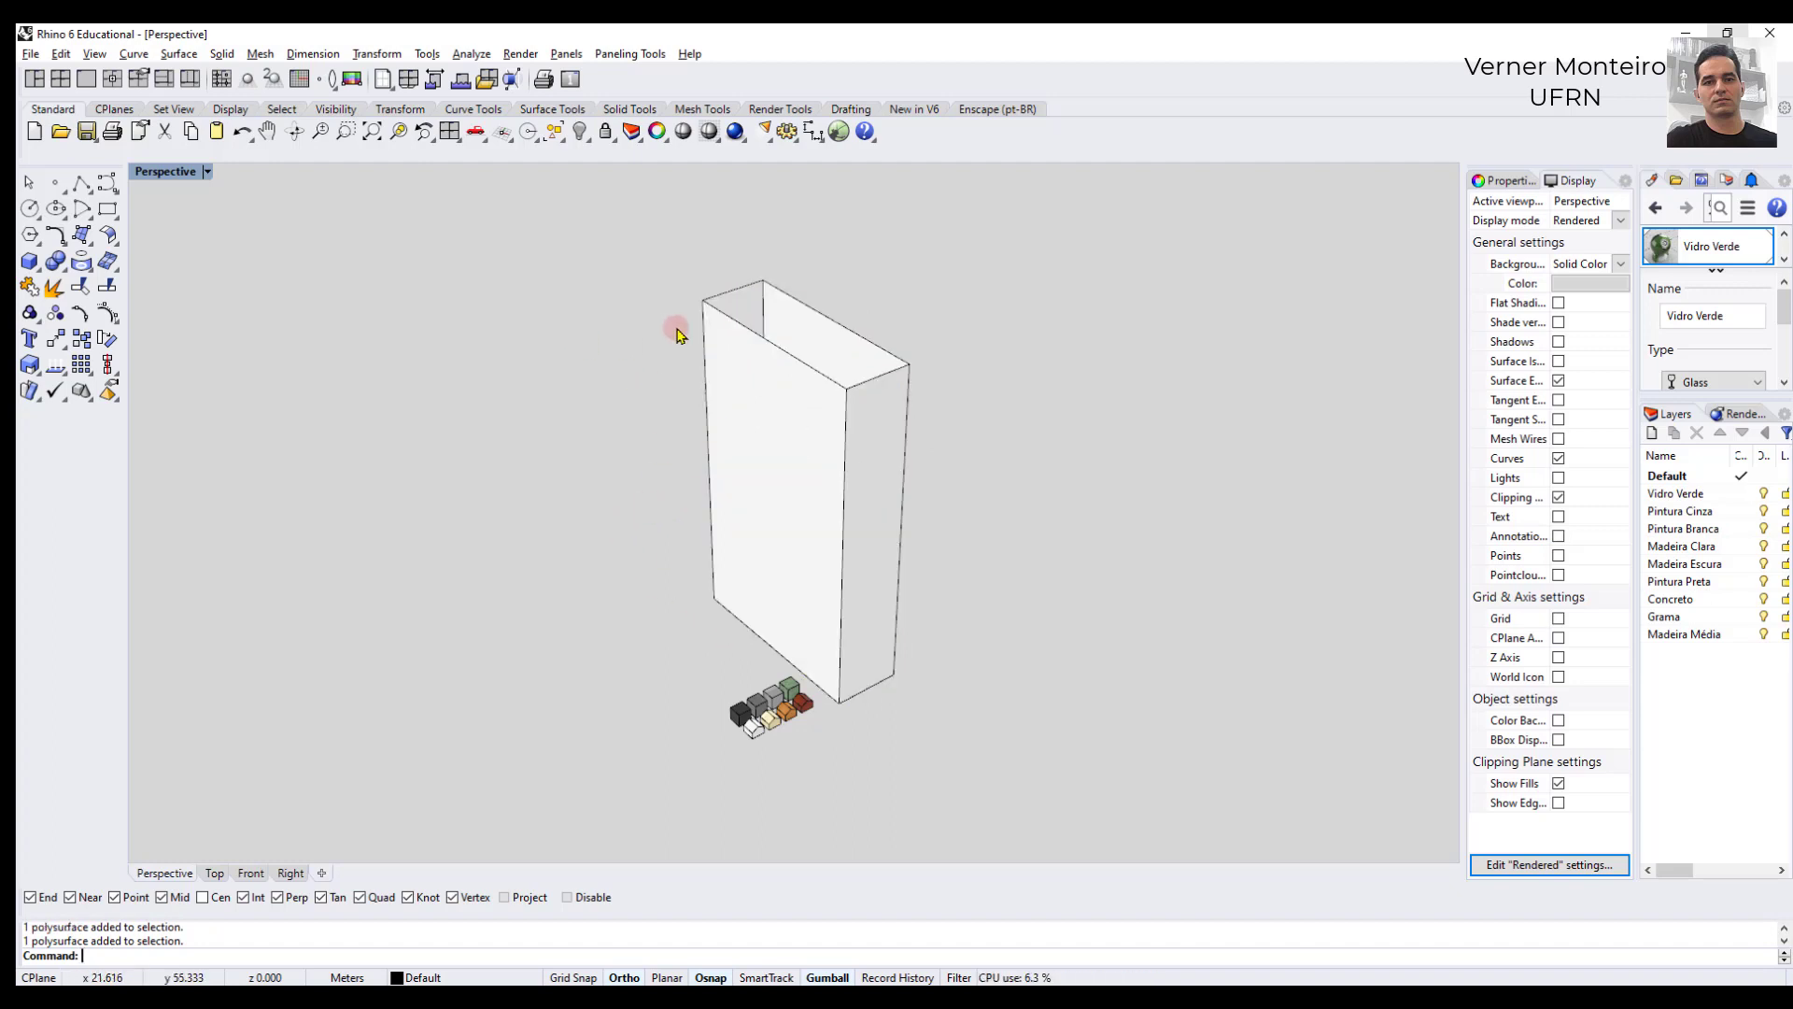
{"action": "left_click", "coordinate": [732, 314]}
{"action": "mouse_move", "coordinate": [731, 314]}
{"action": "right_mouse_down"}
{"action": "mouse_move", "coordinate": [704, 461]}
{"action": "mouse_move", "coordinate": [734, 287]}
{"action": "right_mouse_up"}
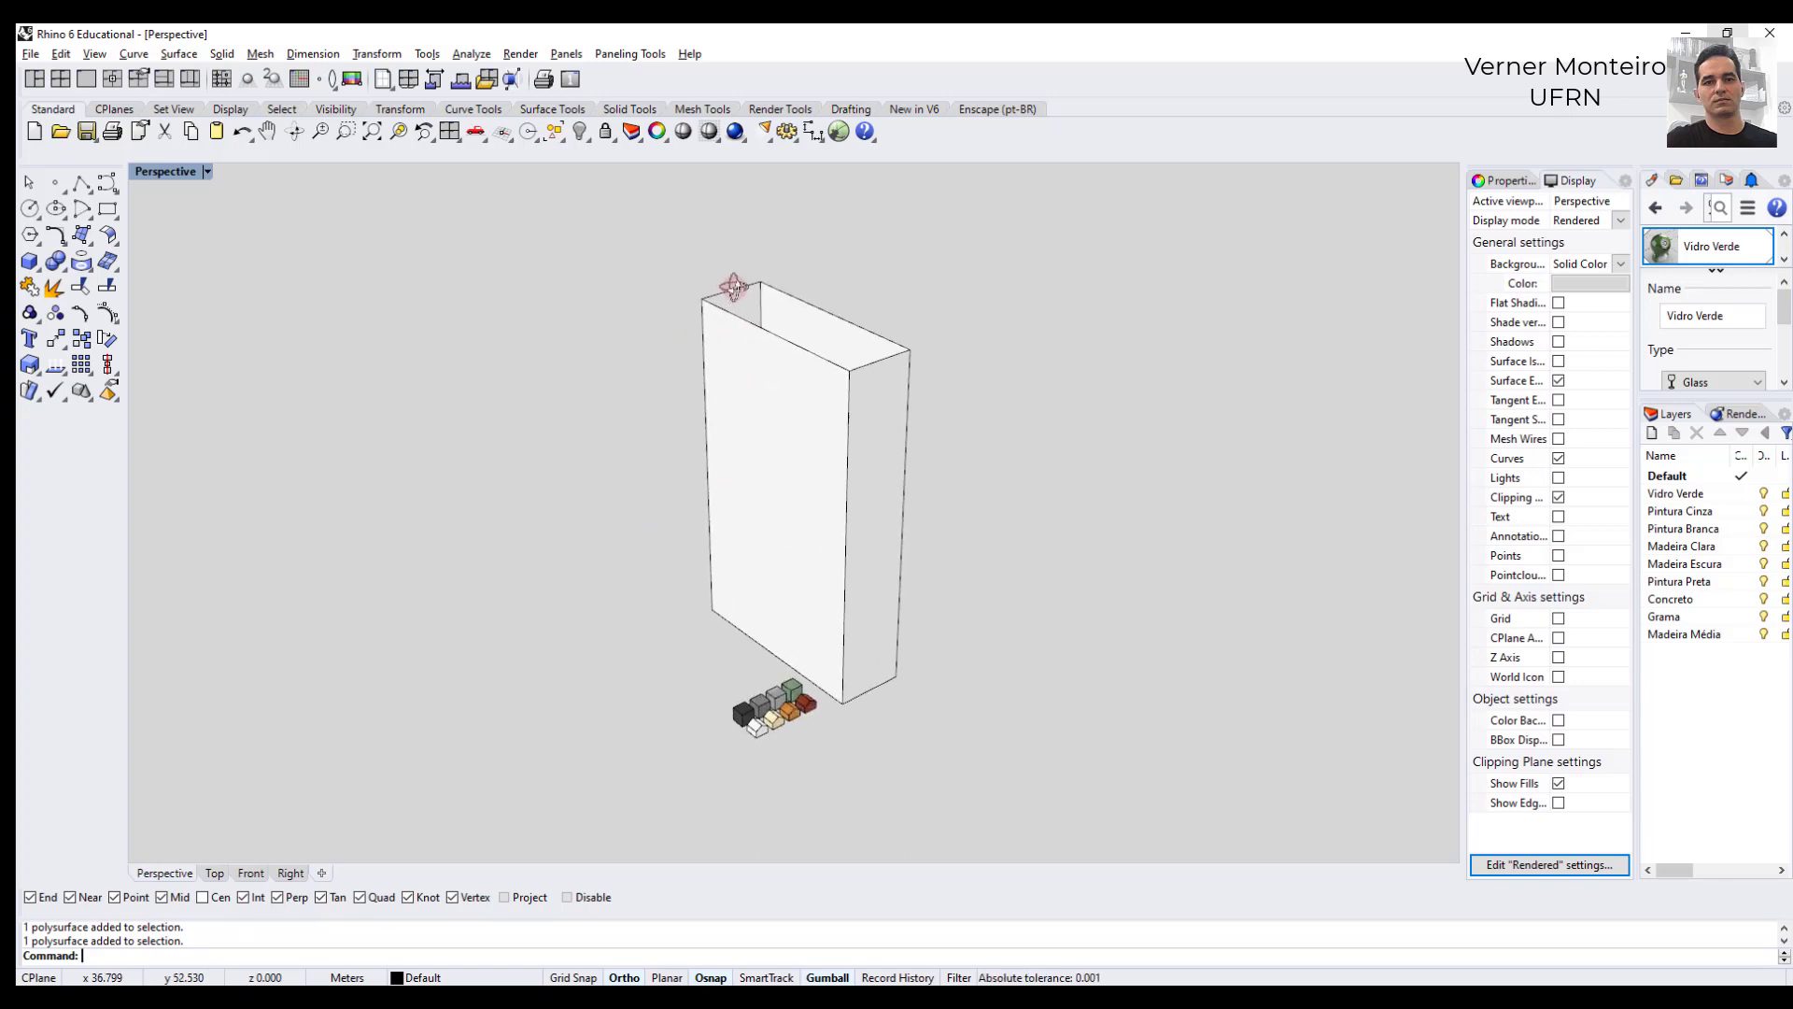
- Close both ends of the lofted polysurface with the Cap command
{"action": "left_click", "coordinate": [755, 394]}
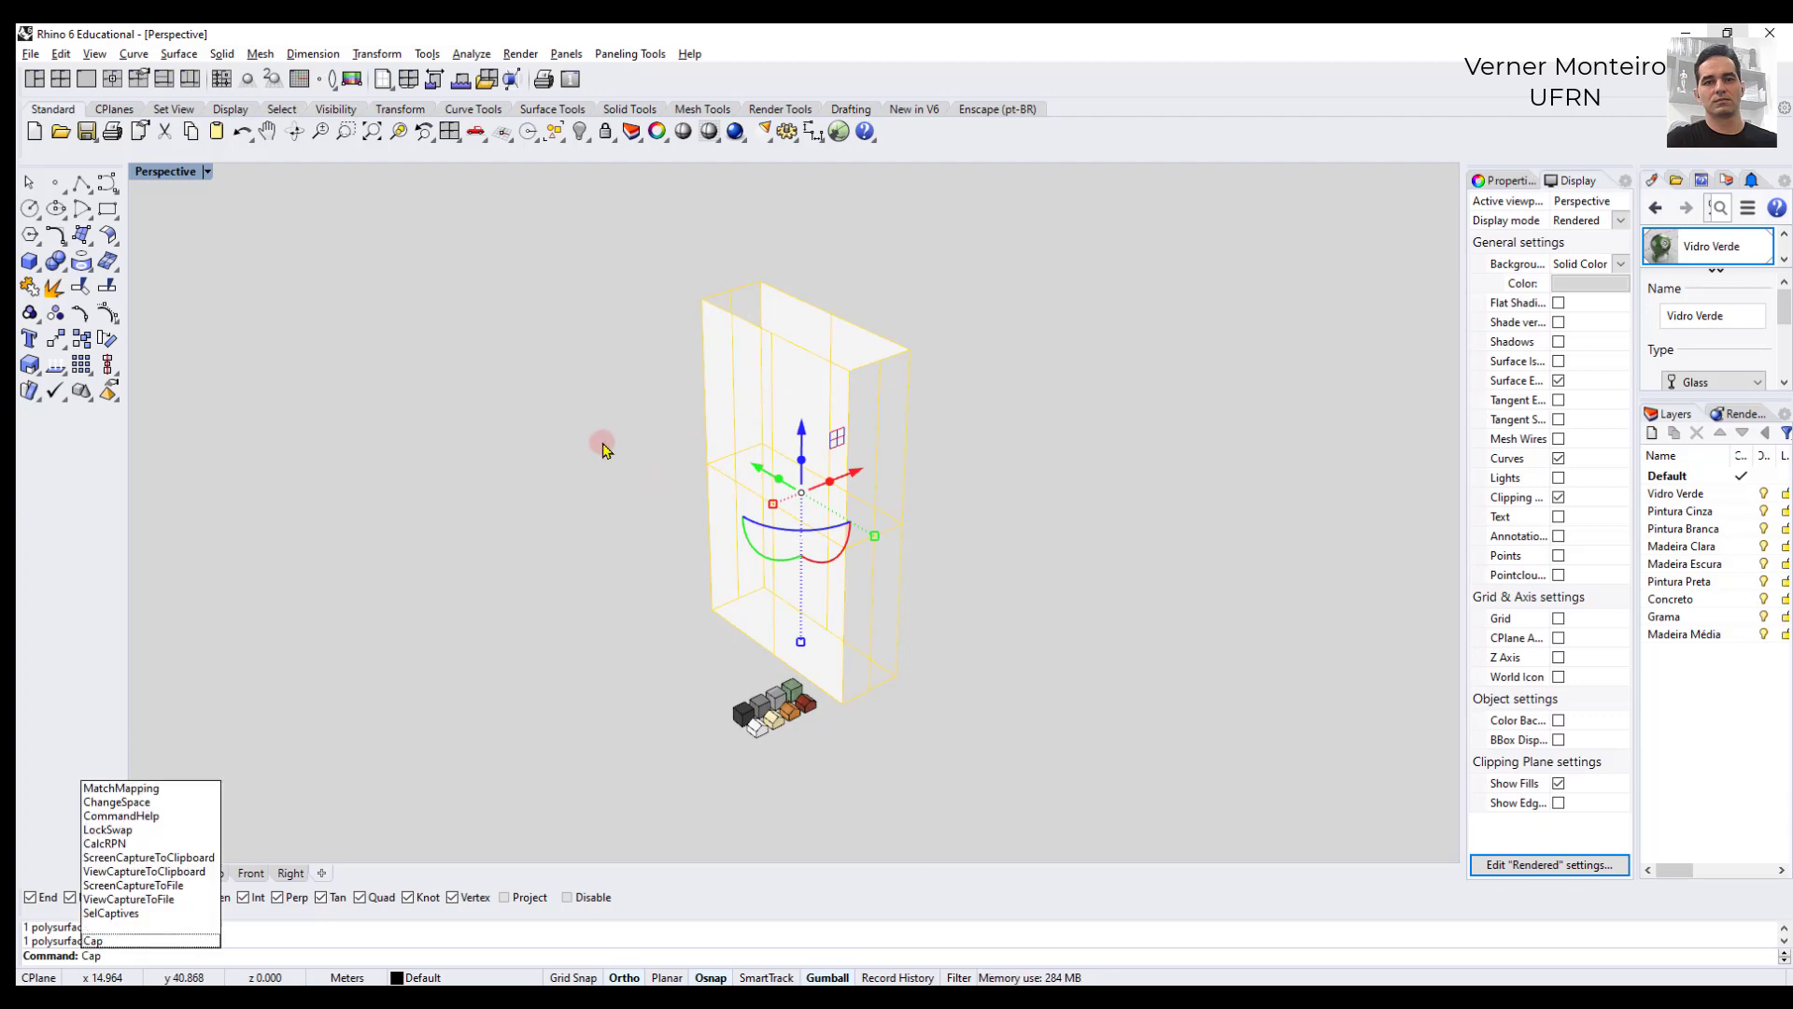
{"action": "key", "text": "Return"}
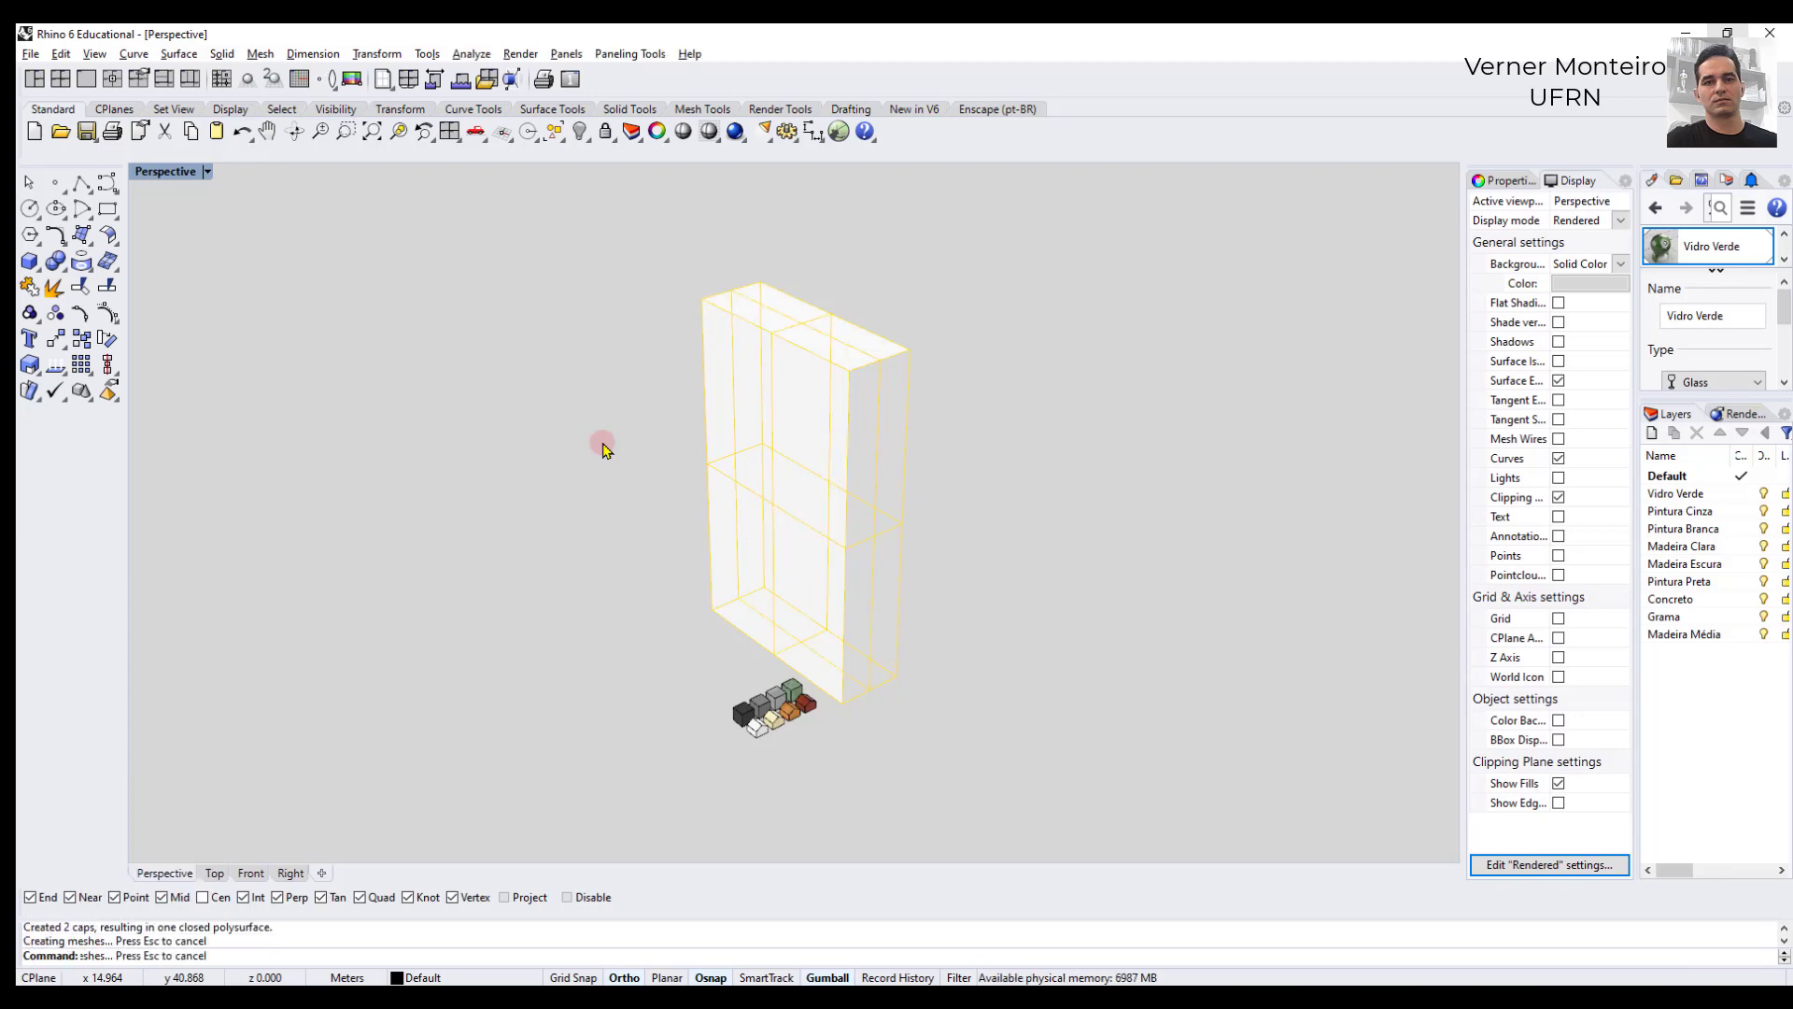
{"action": "left_click", "coordinate": [602, 449]}
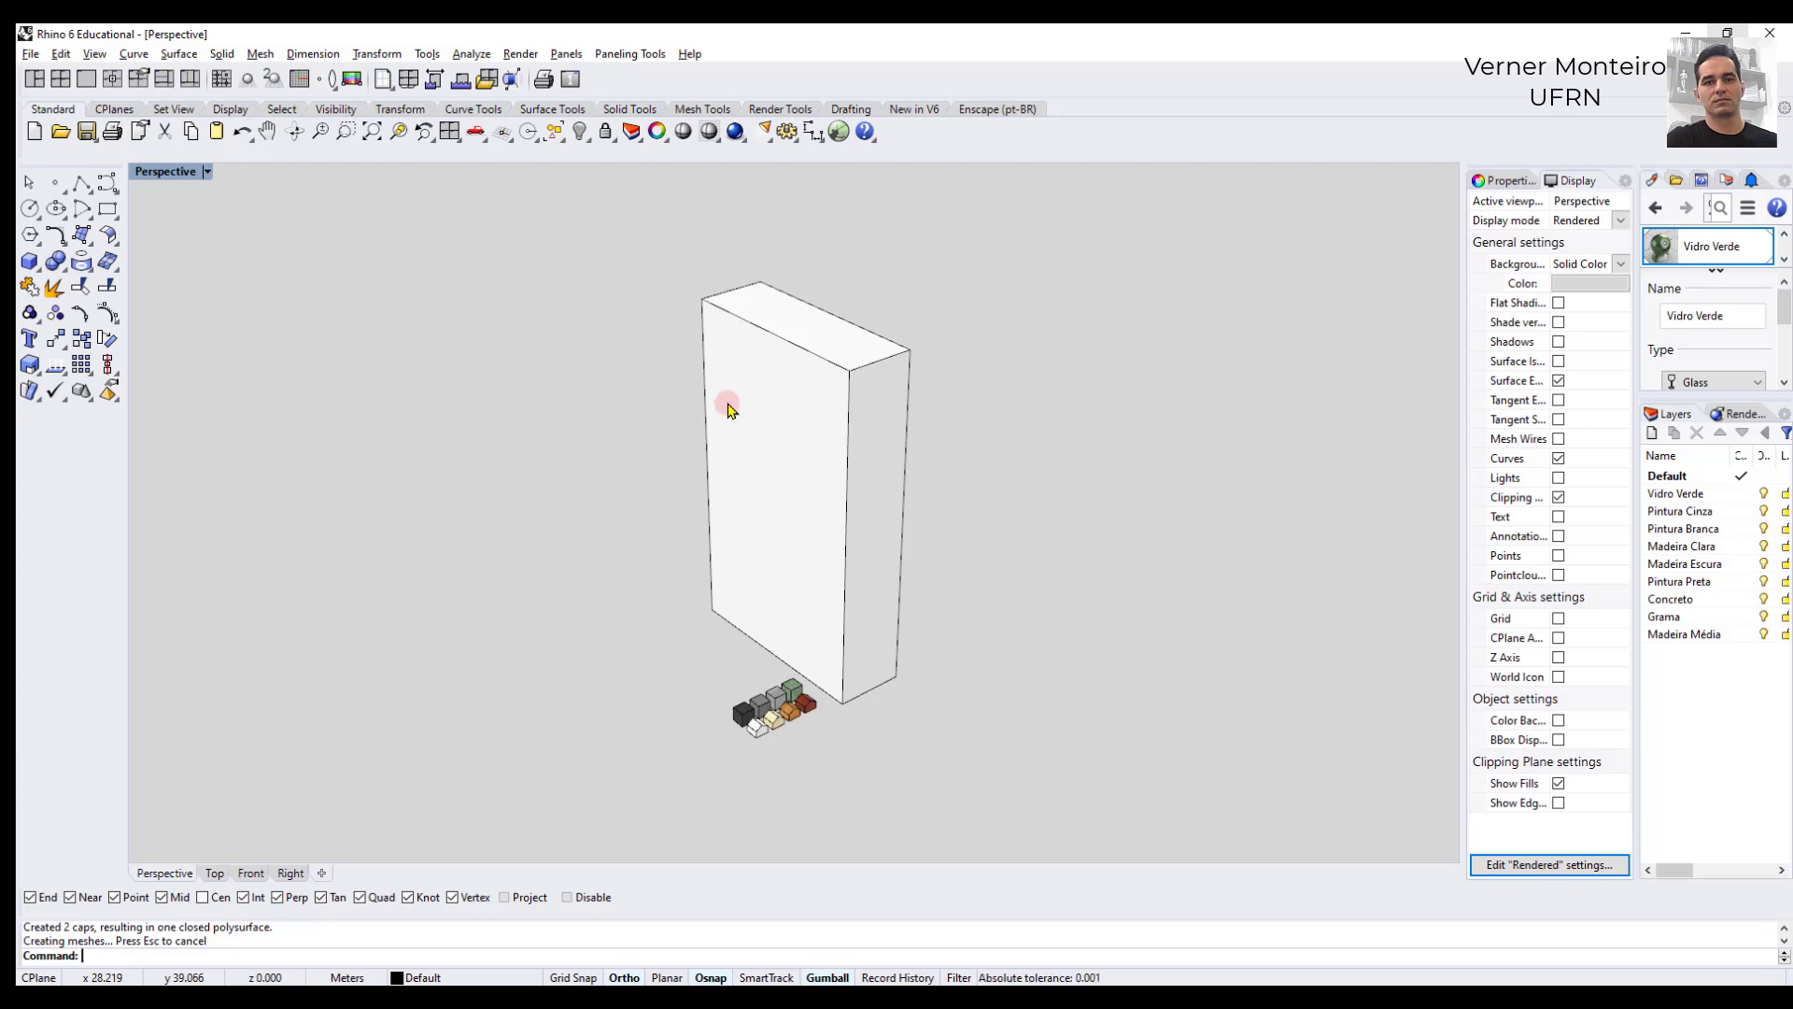
- Delete the capped solid and keep the two rectangle curves
{"action": "right_click_drag", "start_coordinate": [729, 380], "coordinate": [732, 396]}
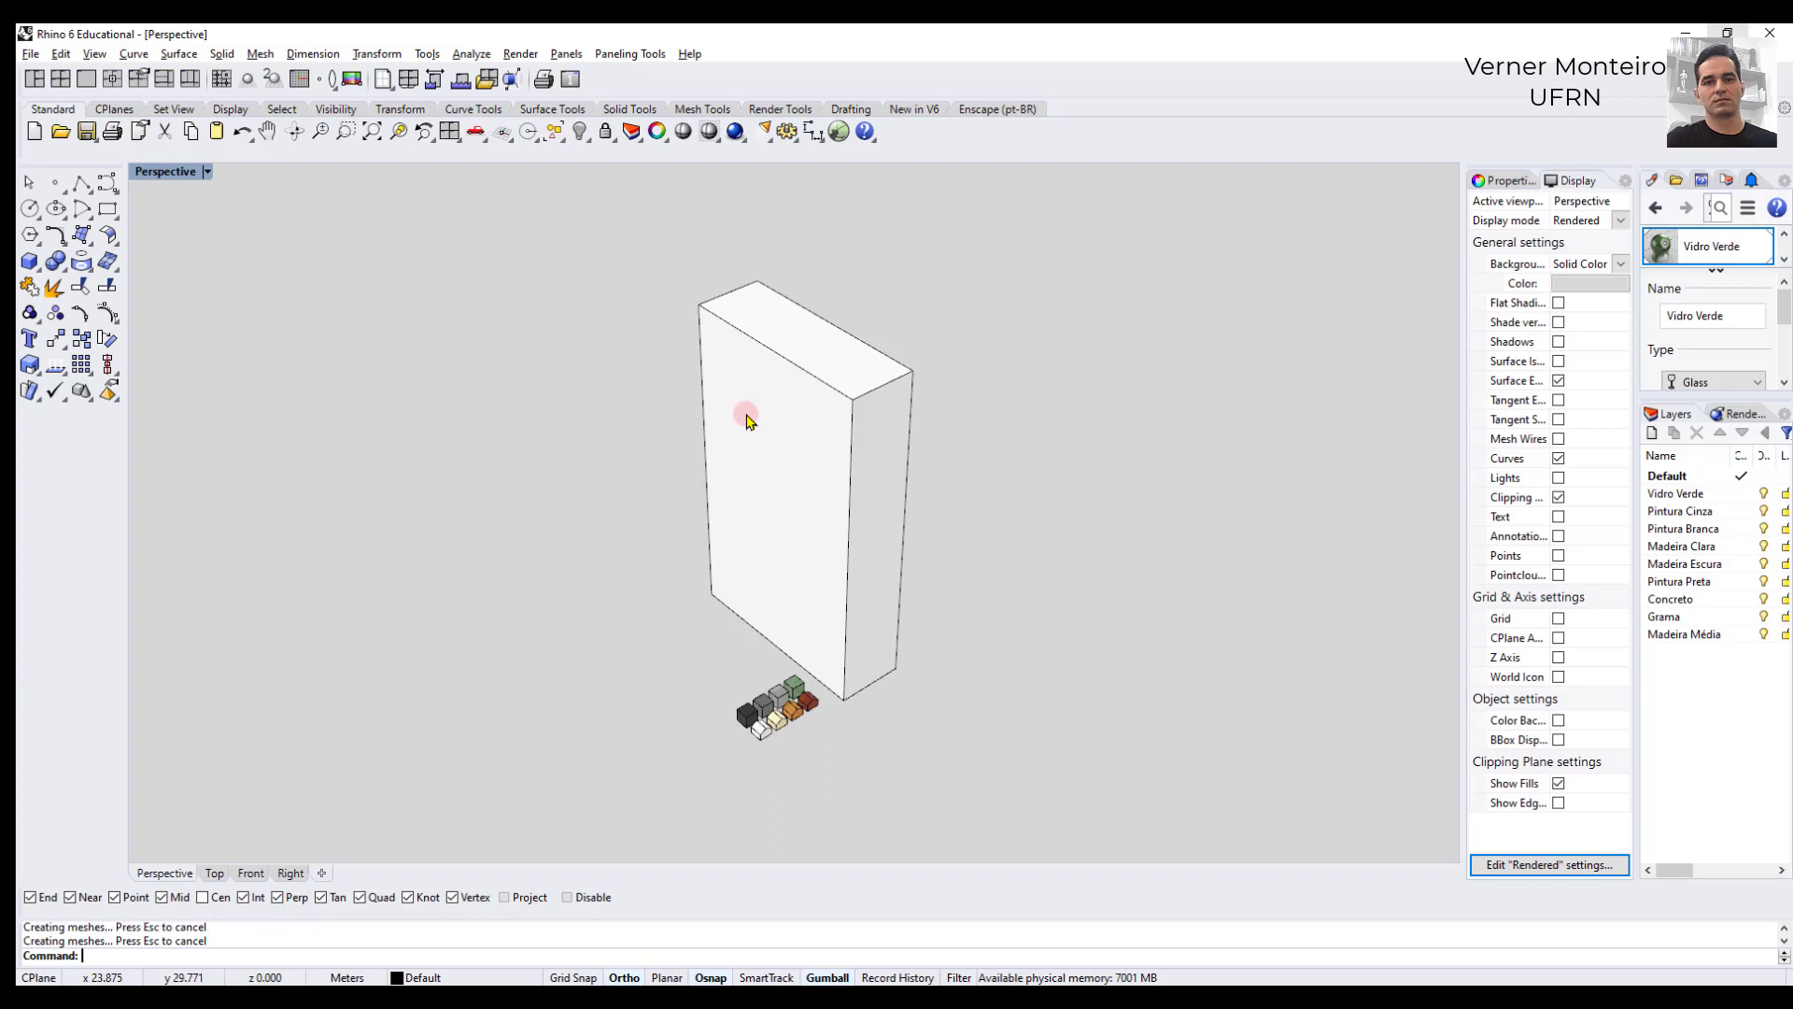
{"action": "left_click", "coordinate": [736, 405]}
{"action": "left_click", "coordinate": [621, 394]}
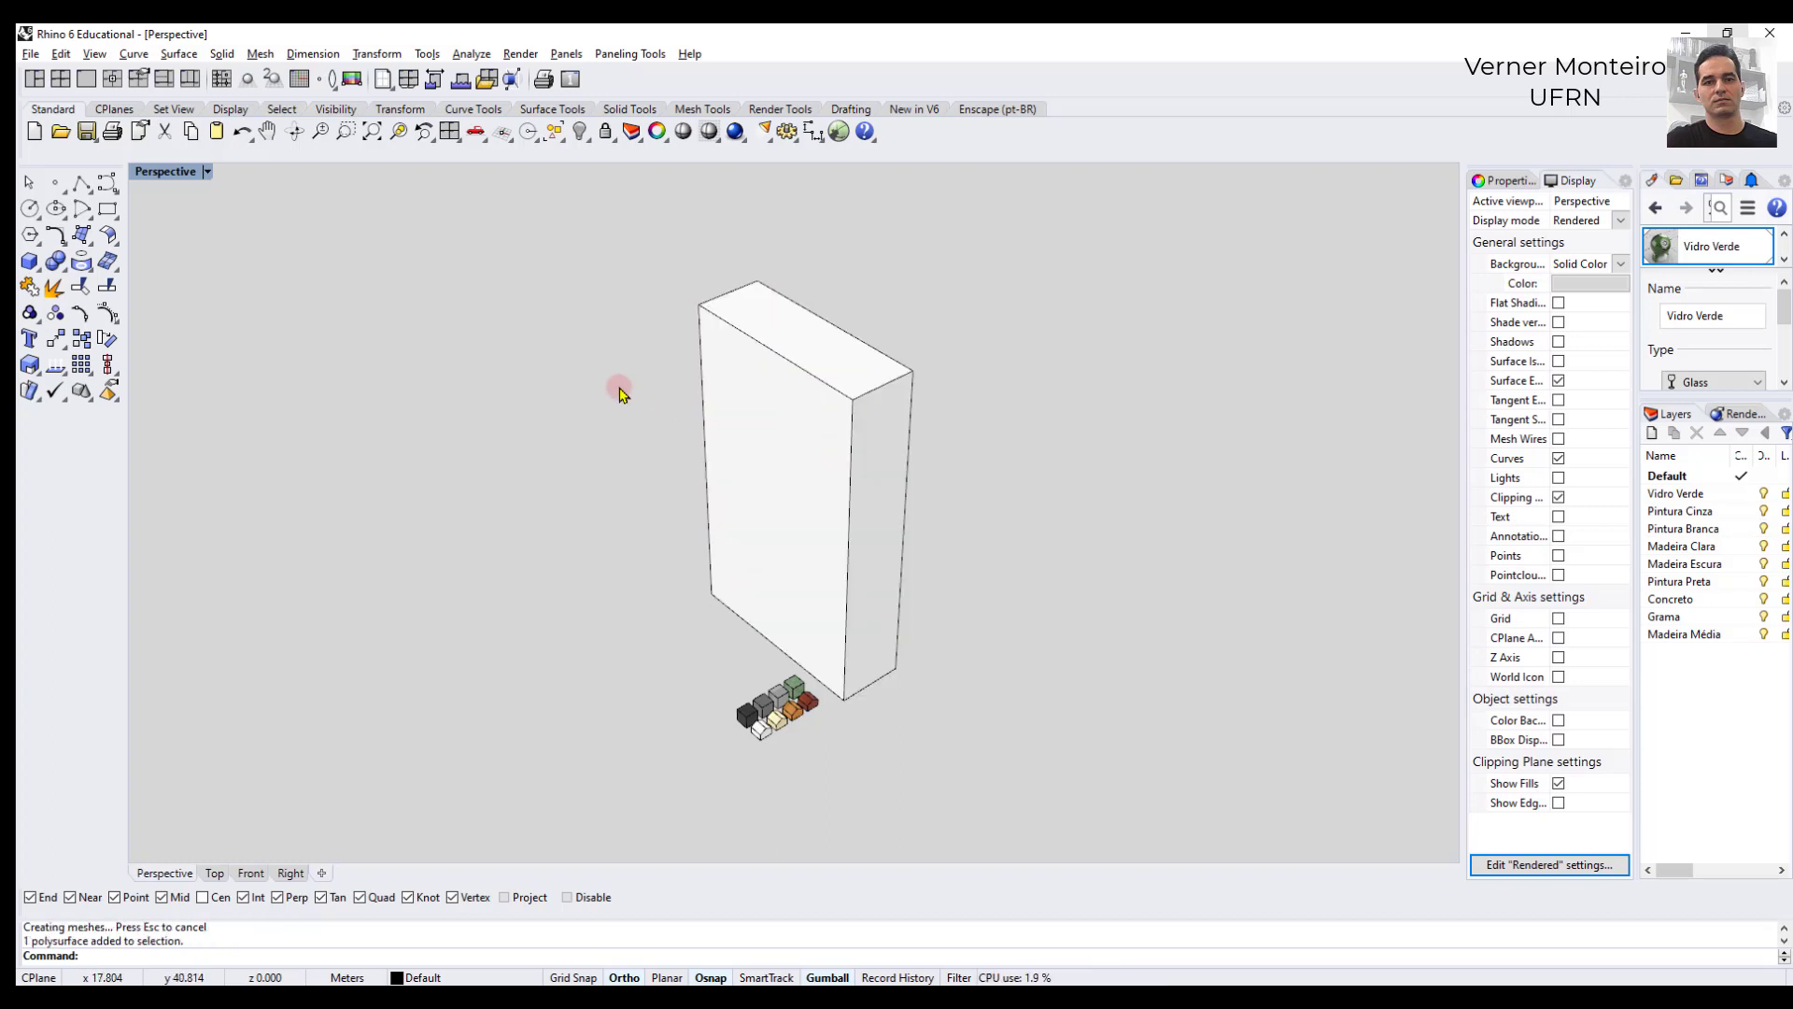
{"action": "left_click", "coordinate": [712, 420]}
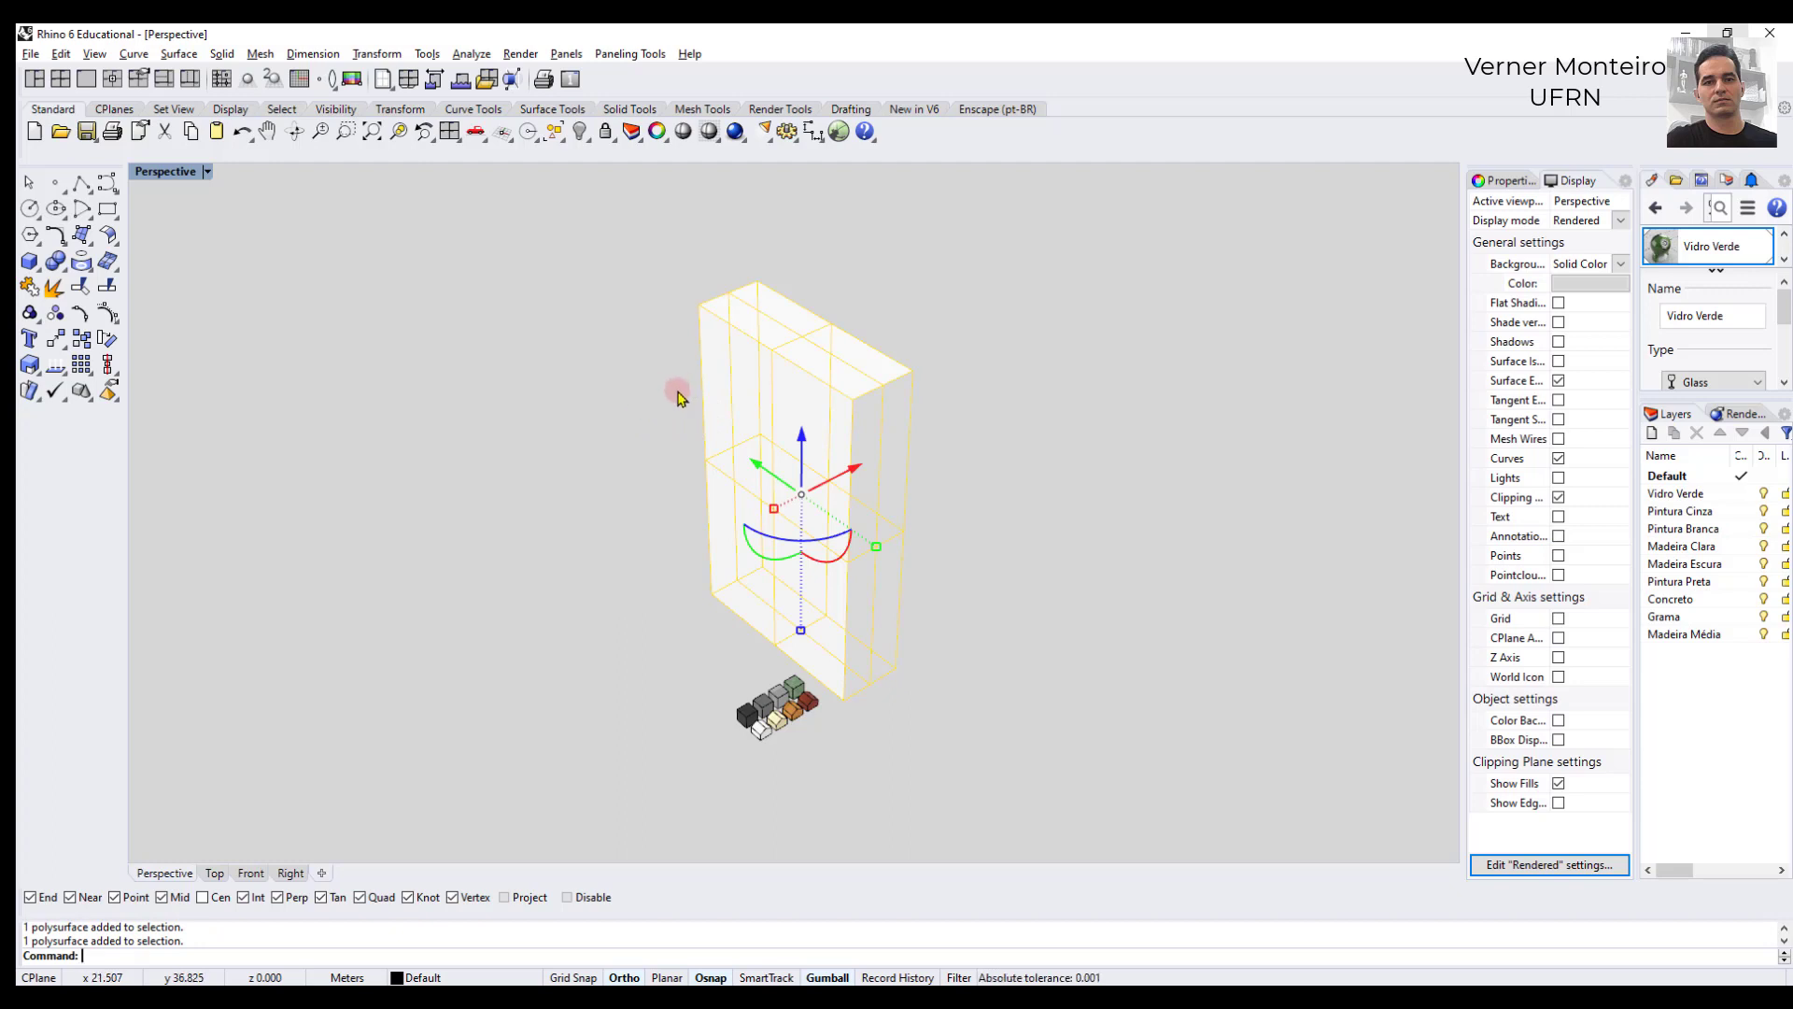
{"action": "key", "text": "Delete"}
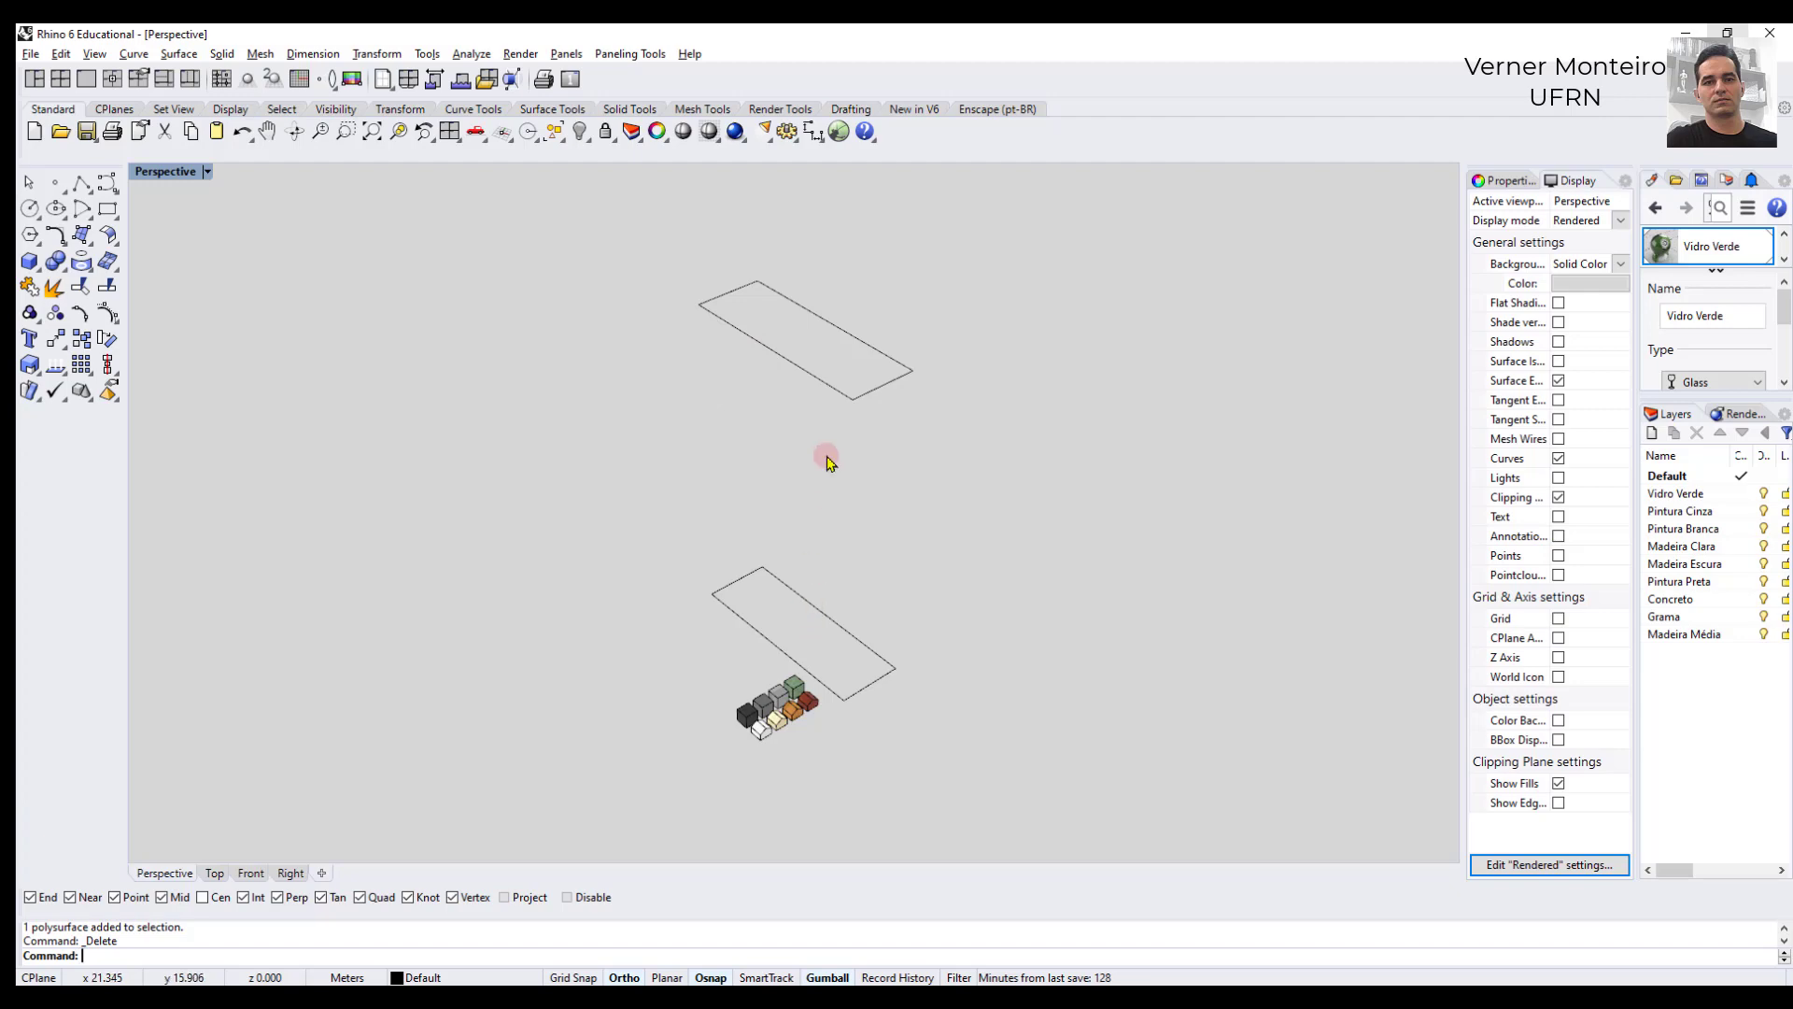
- Move the near corner point of the upper rectangle 2 m inward along the gumball's X axis
{"action": "left_click", "coordinate": [824, 388]}
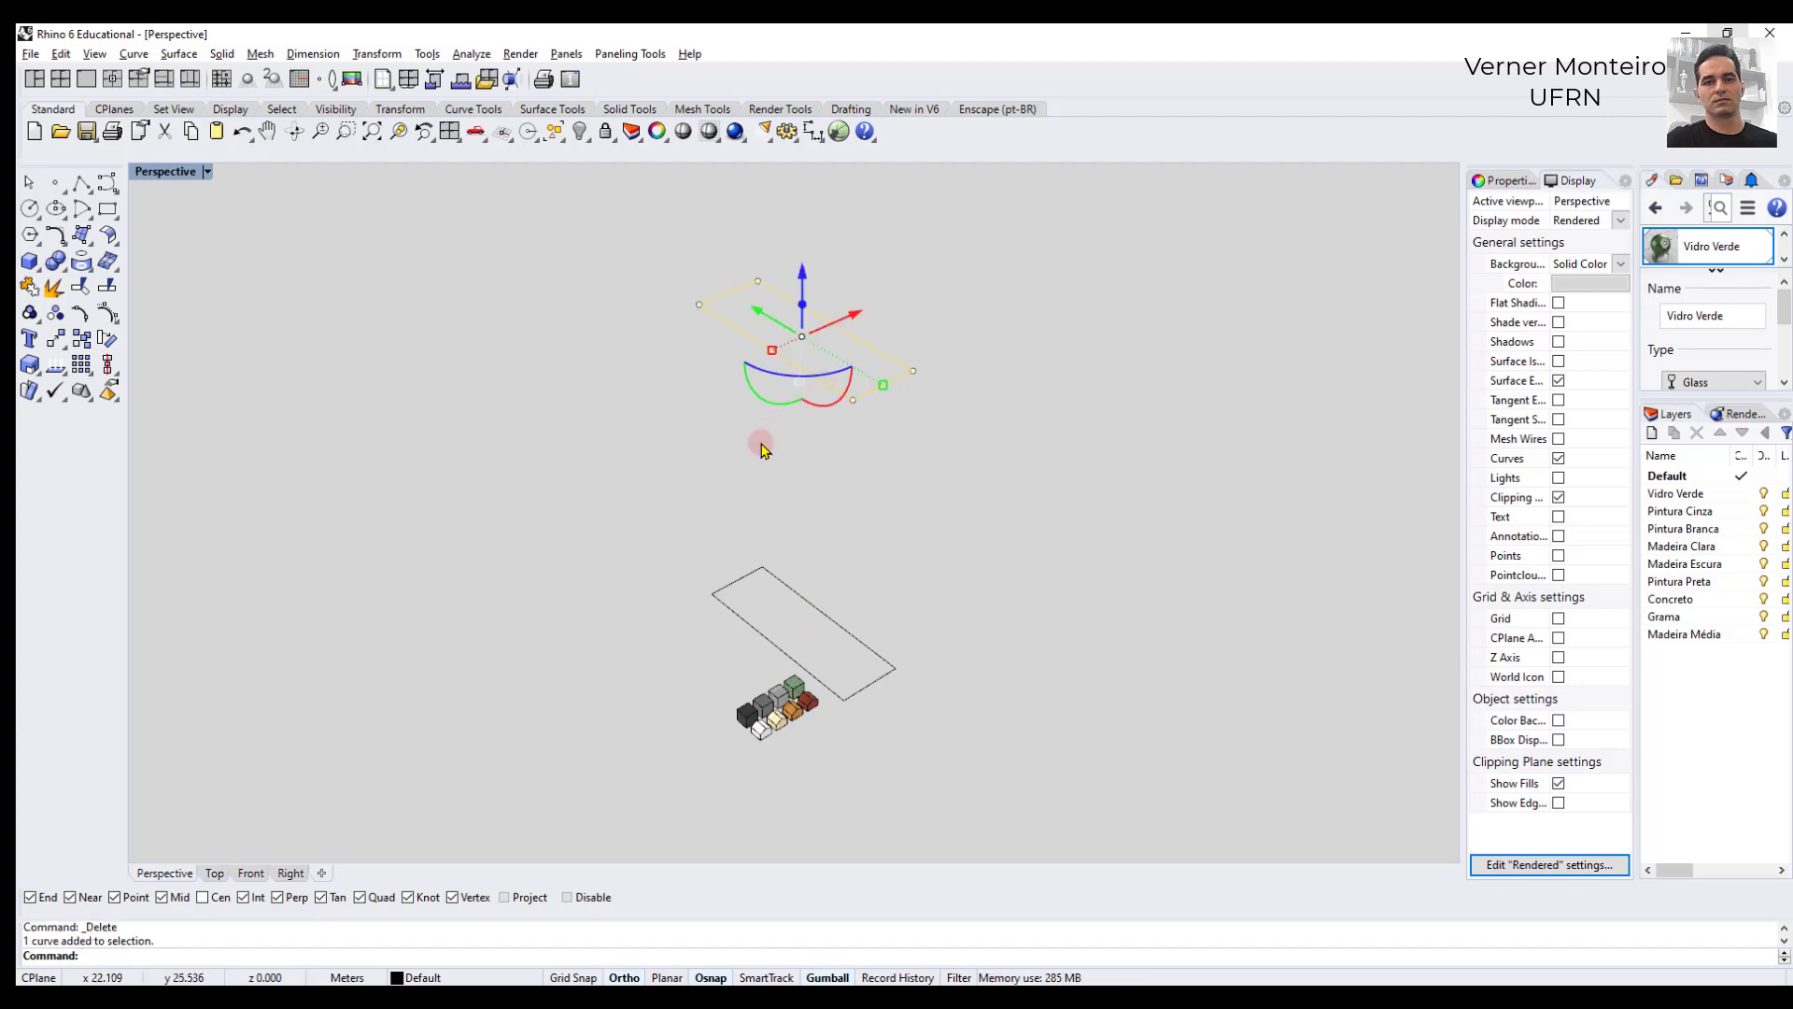
{"action": "left_click_drag", "start_coordinate": [799, 458], "coordinate": [872, 382]}
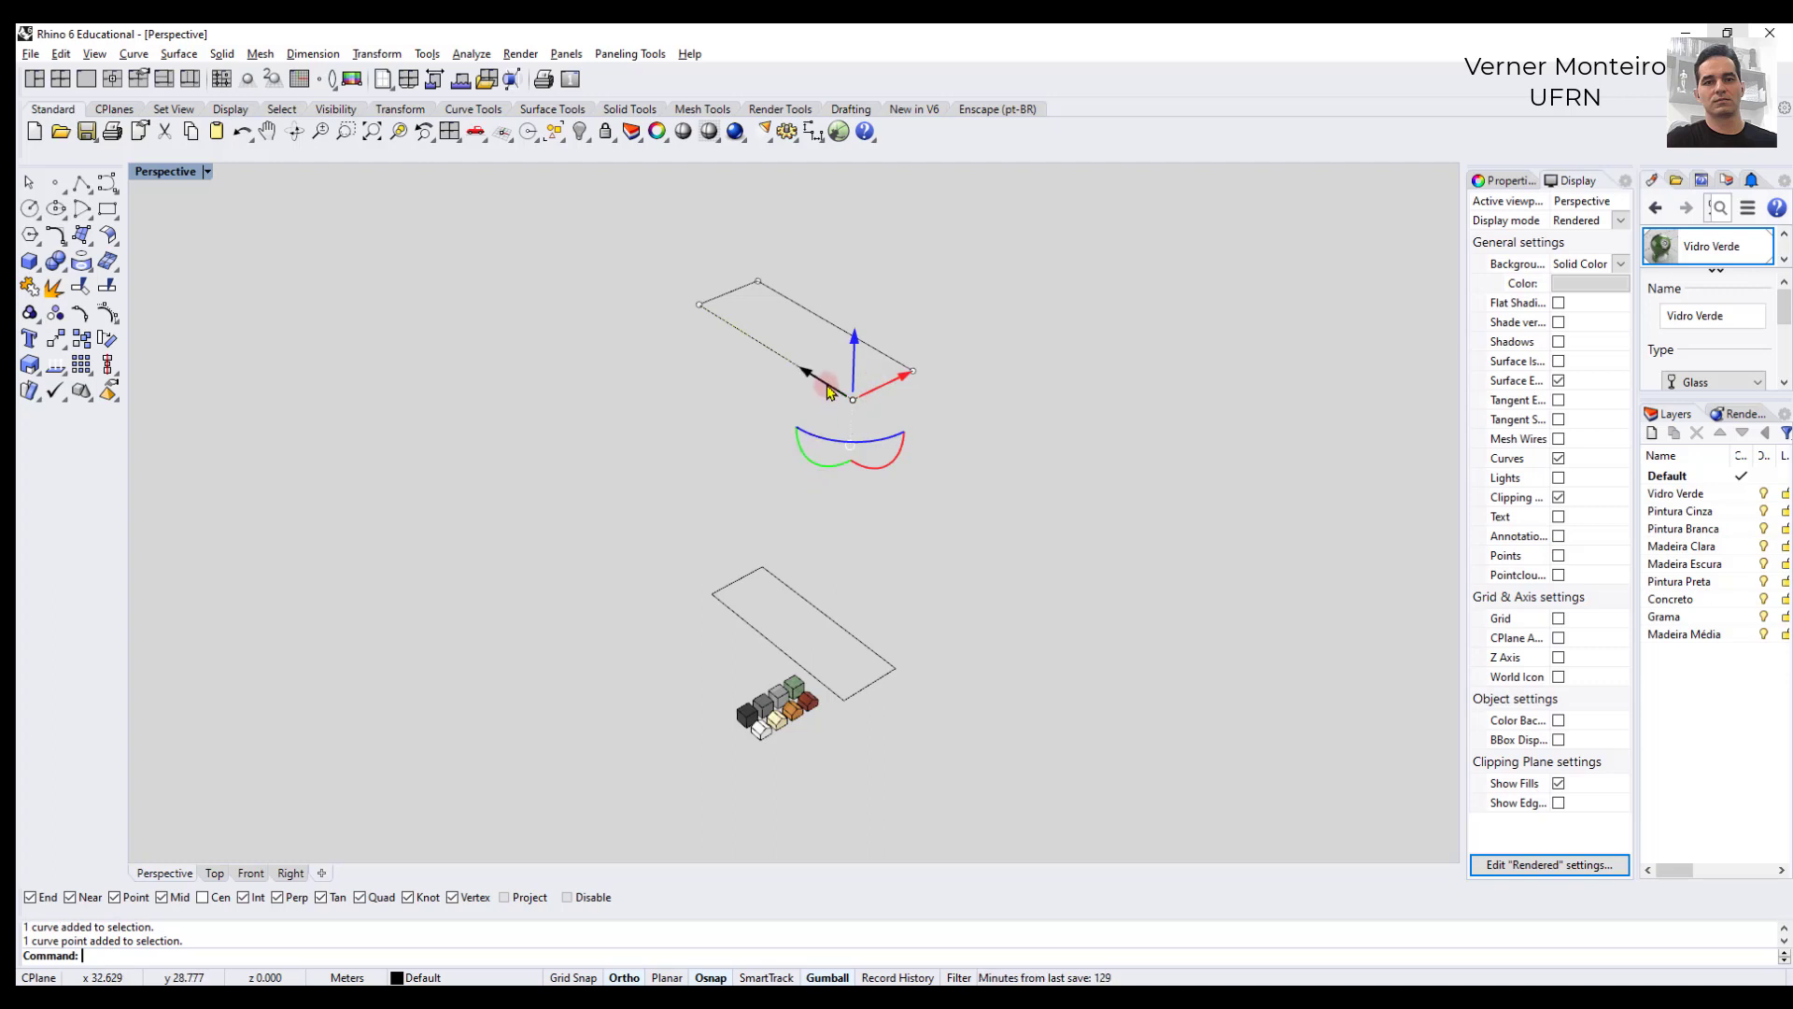
{"action": "left_click", "coordinate": [885, 390]}
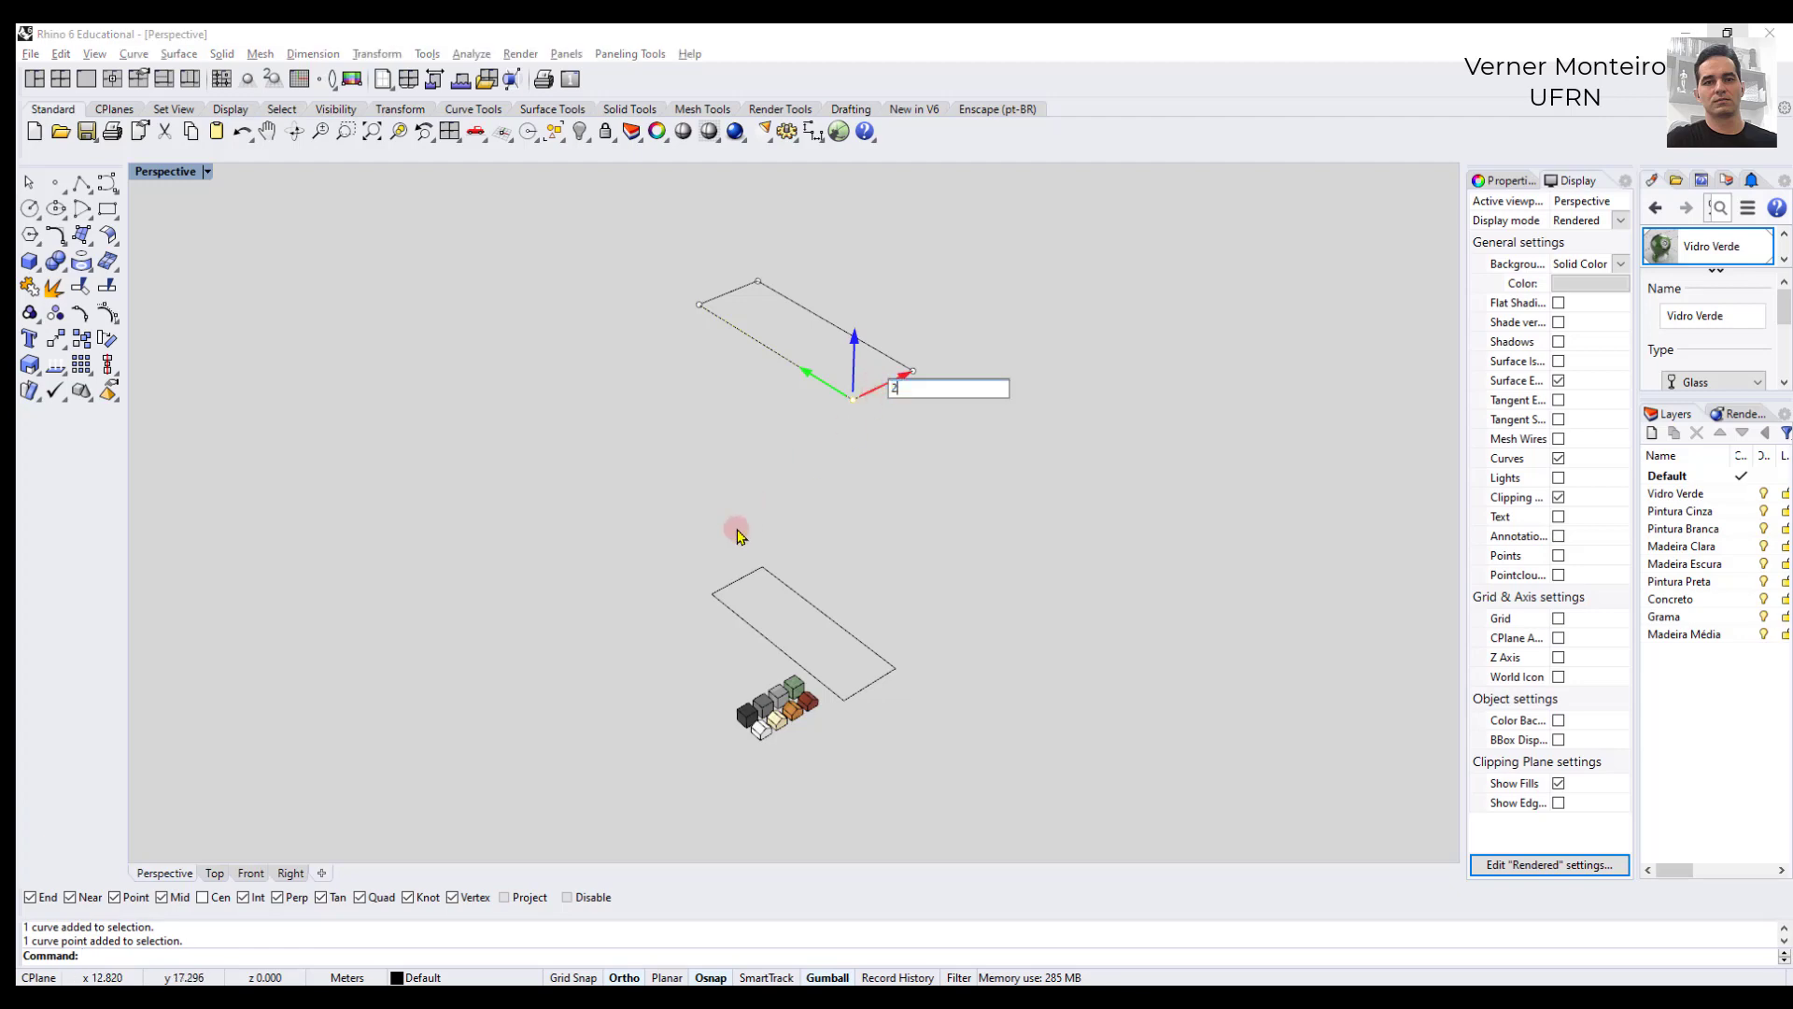
{"action": "type", "text": "2"}
{"action": "key", "text": "Return"}
{"action": "key", "text": "Escape"}
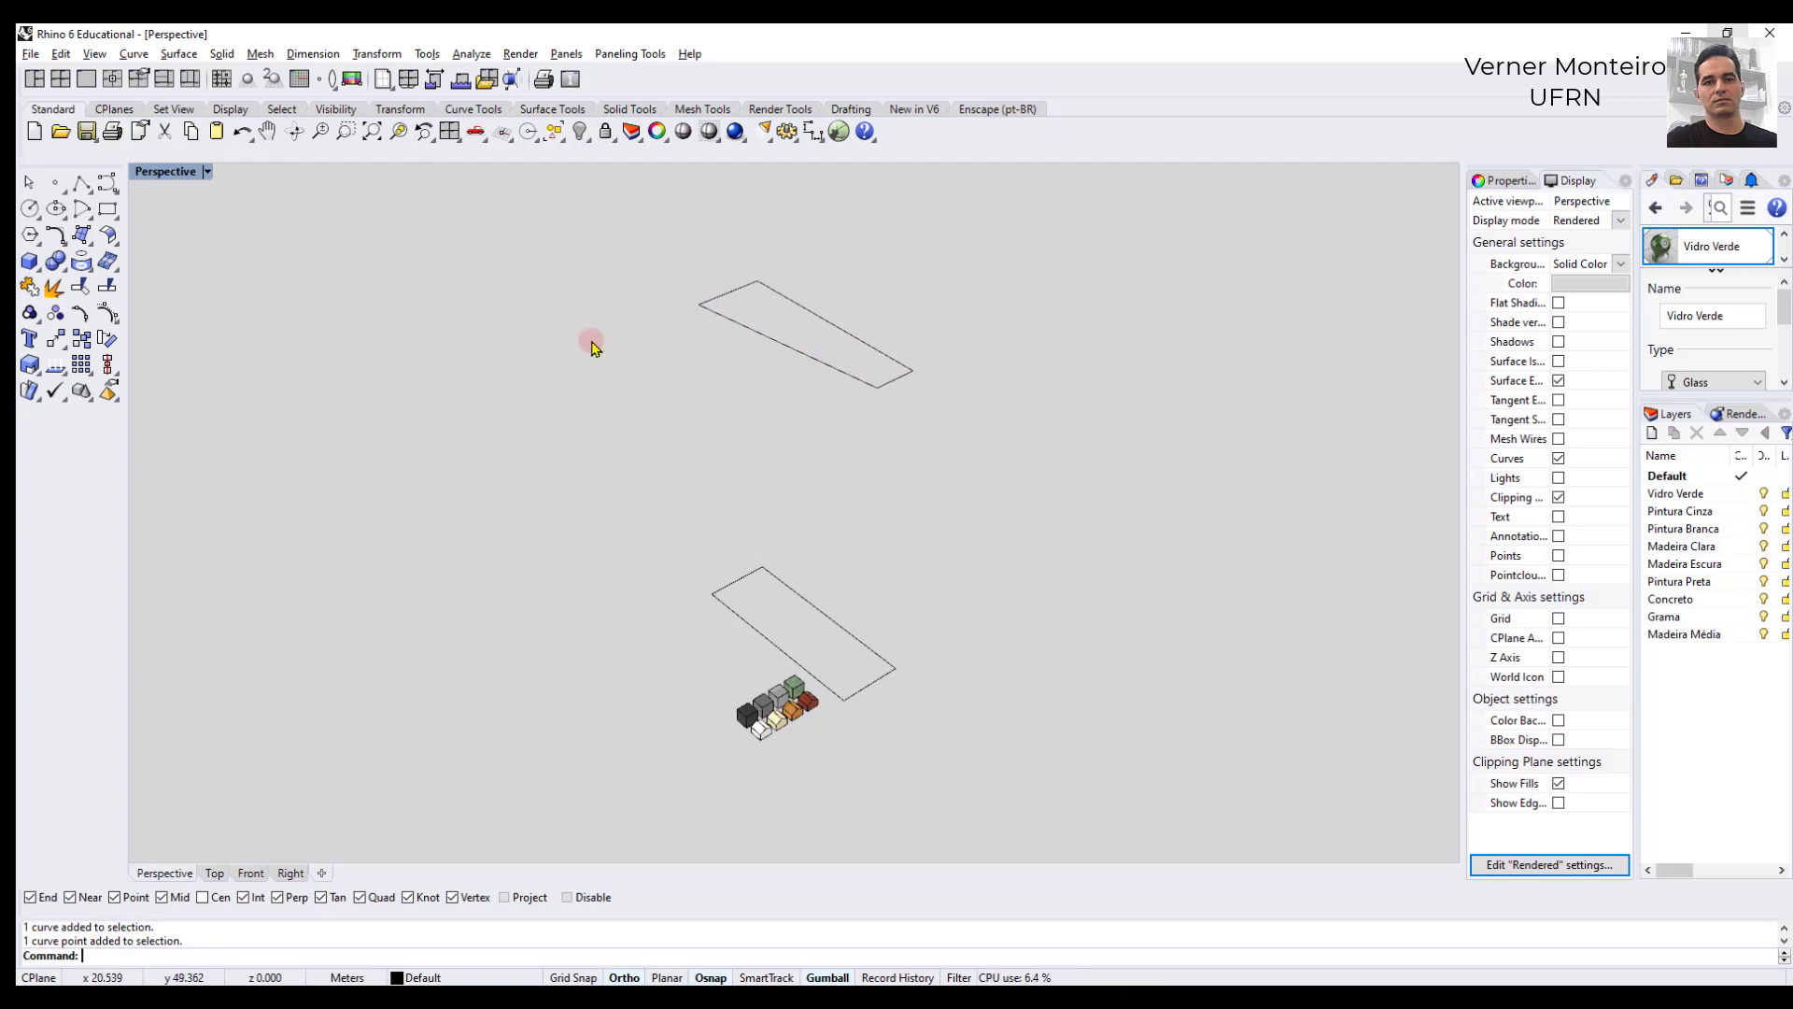
- Loft between the reshaped upper outline and the base rectangle with the Normal style and no curve simplification
{"action": "key", "text": "Return"}
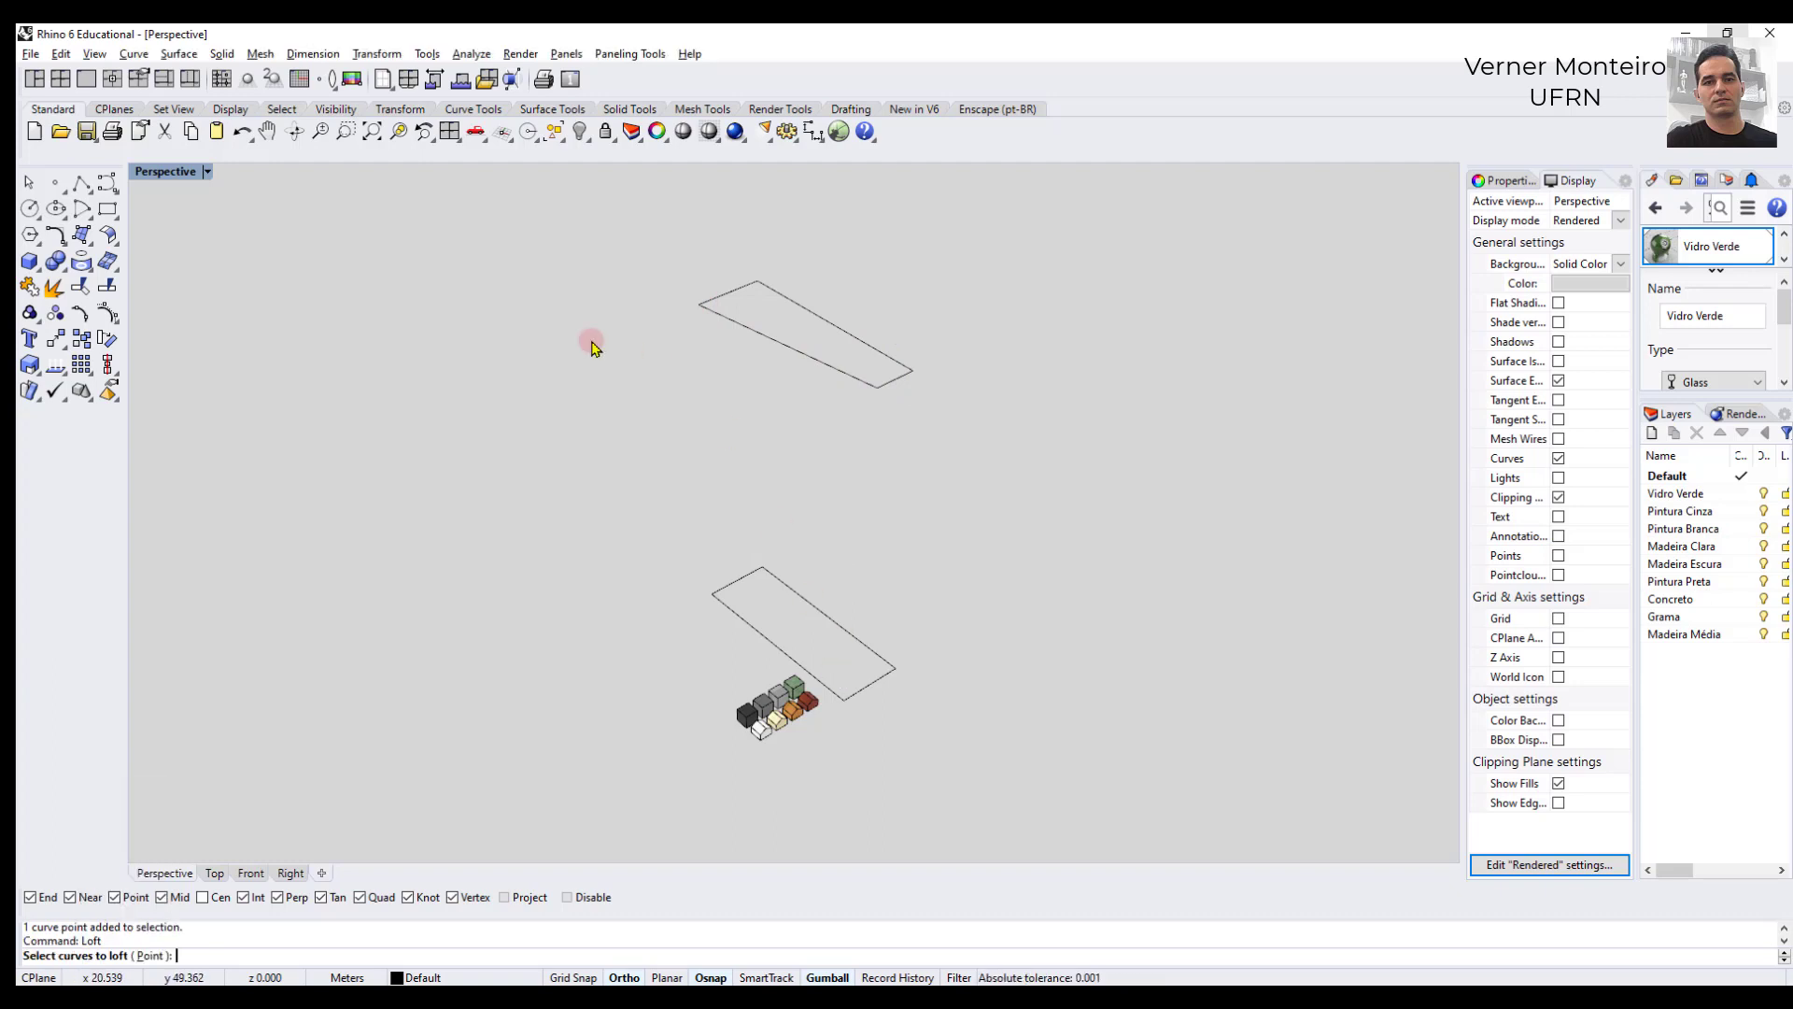
{"action": "left_click", "coordinate": [834, 367]}
{"action": "left_click", "coordinate": [816, 594]}
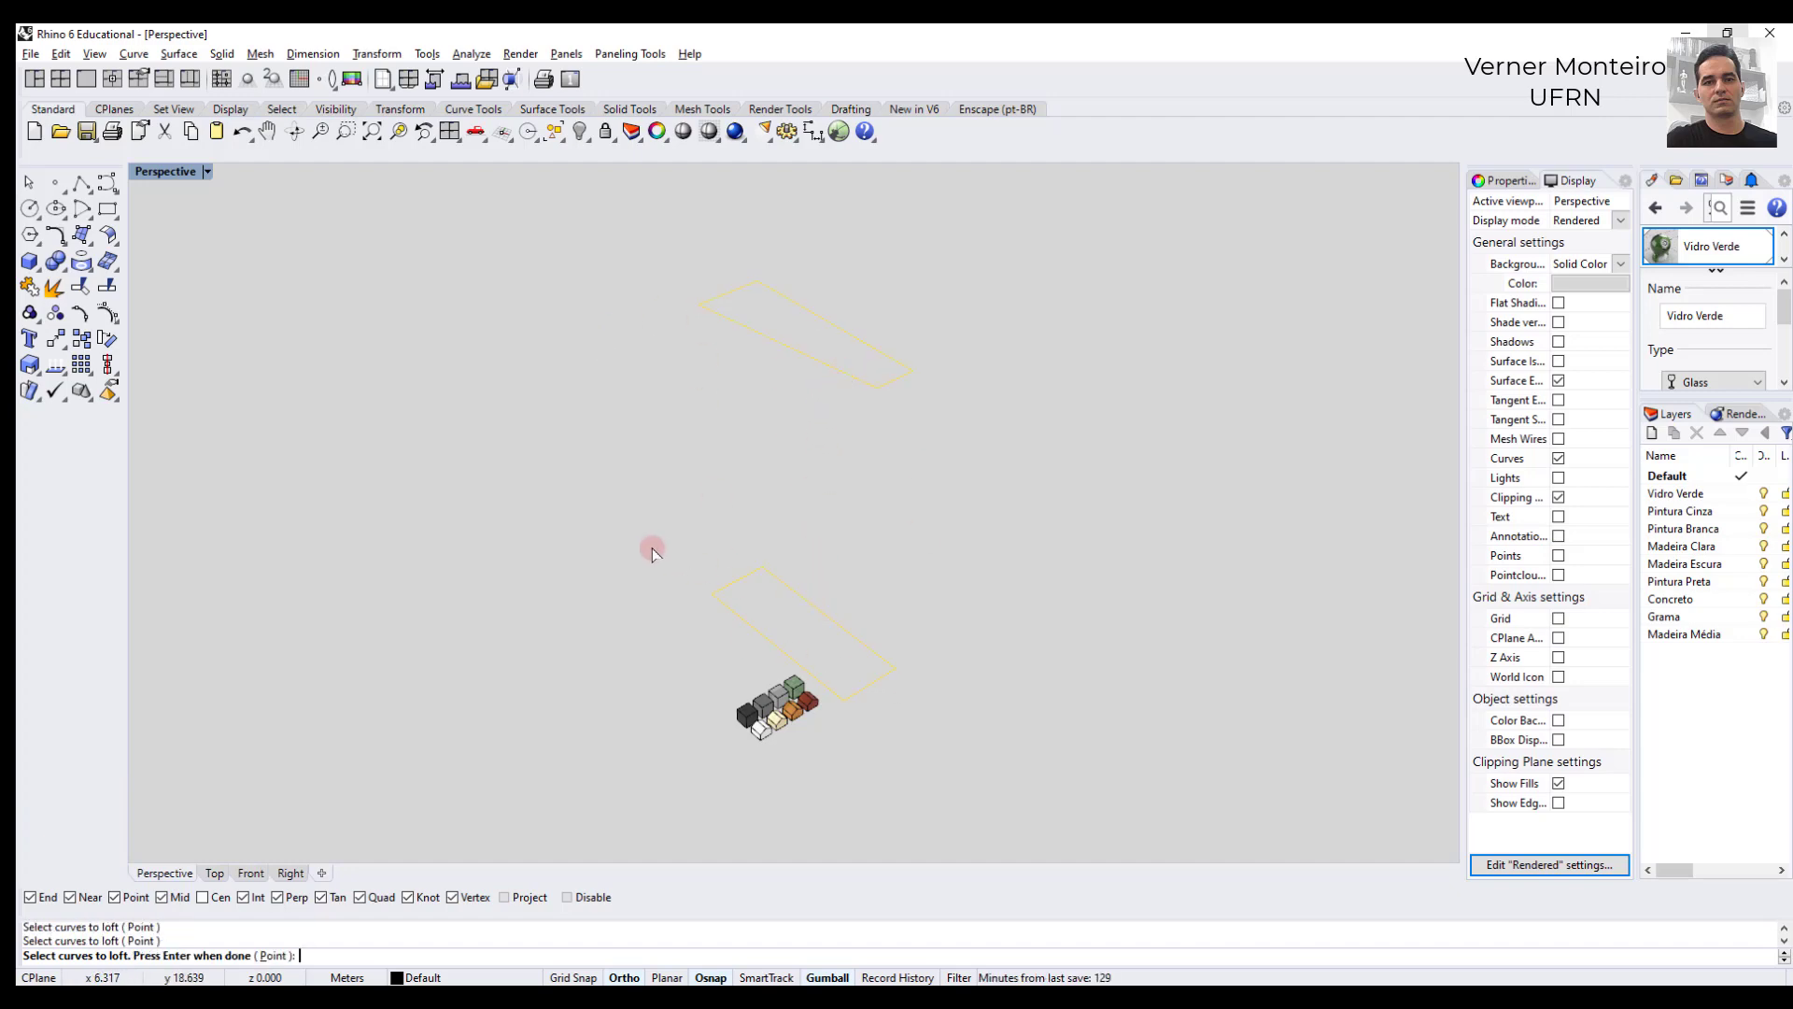
{"action": "key", "text": "Return"}
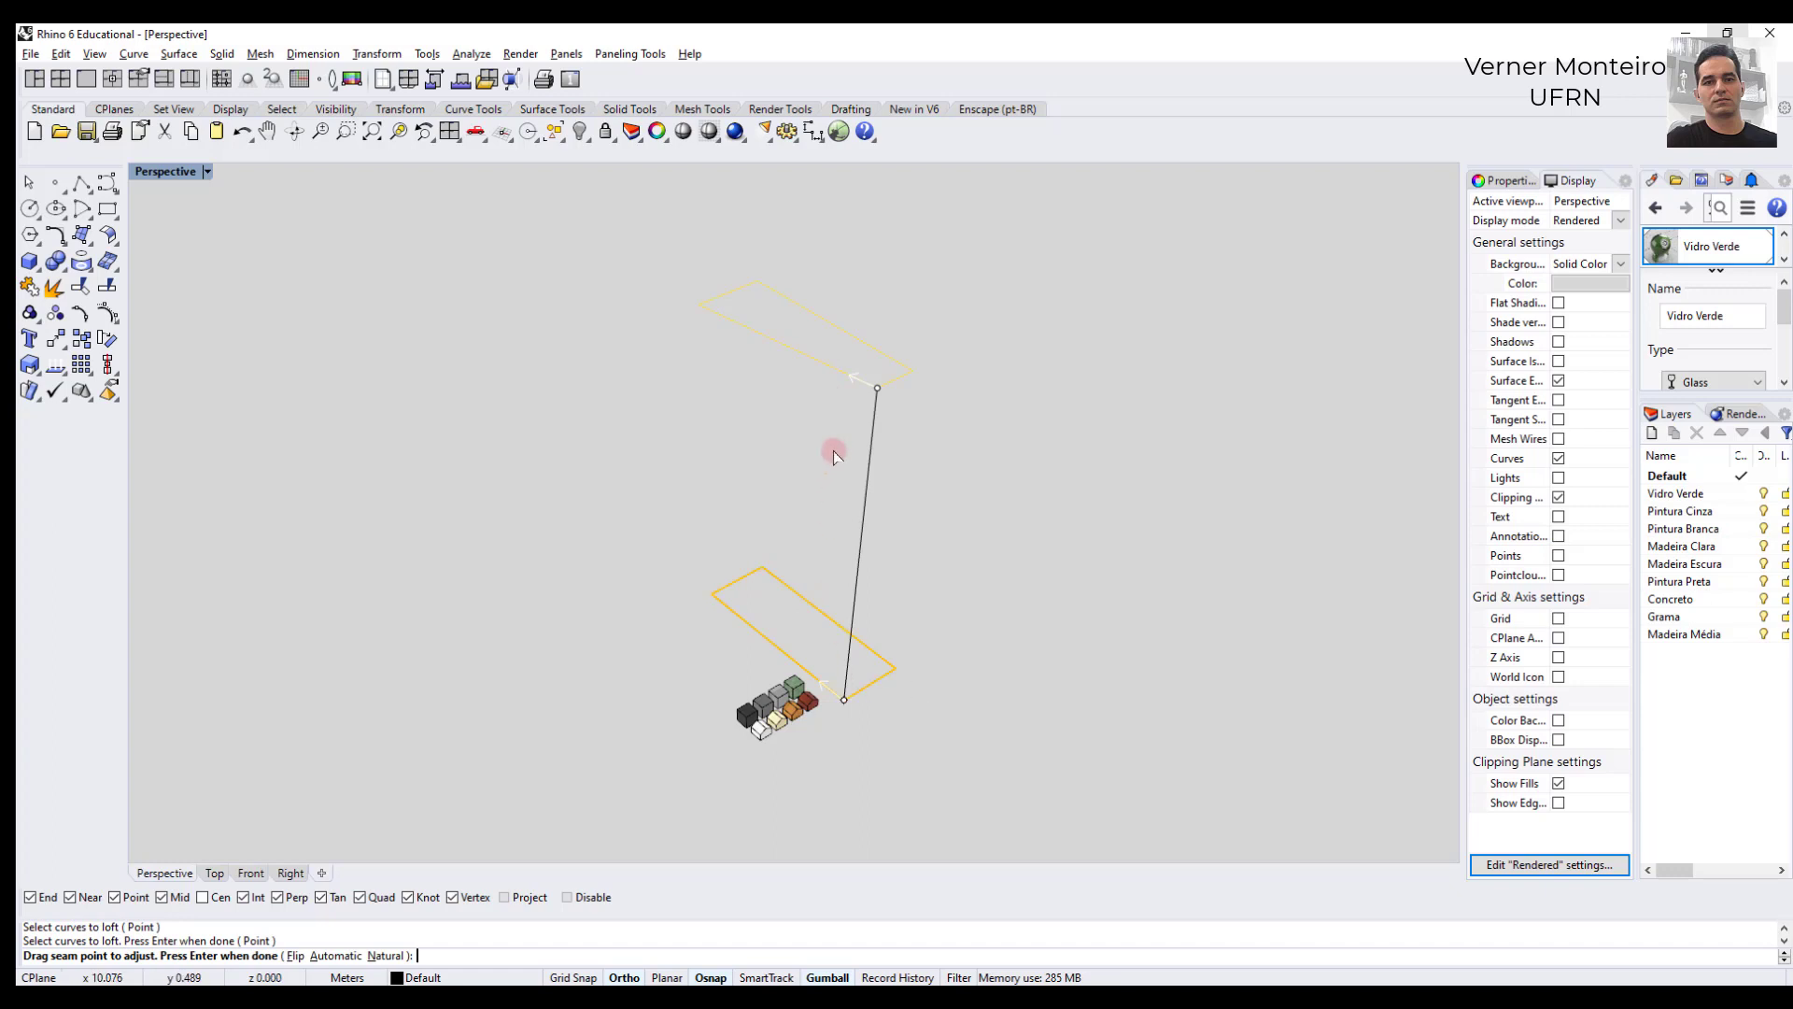
{"action": "right_click", "coordinate": [775, 498]}
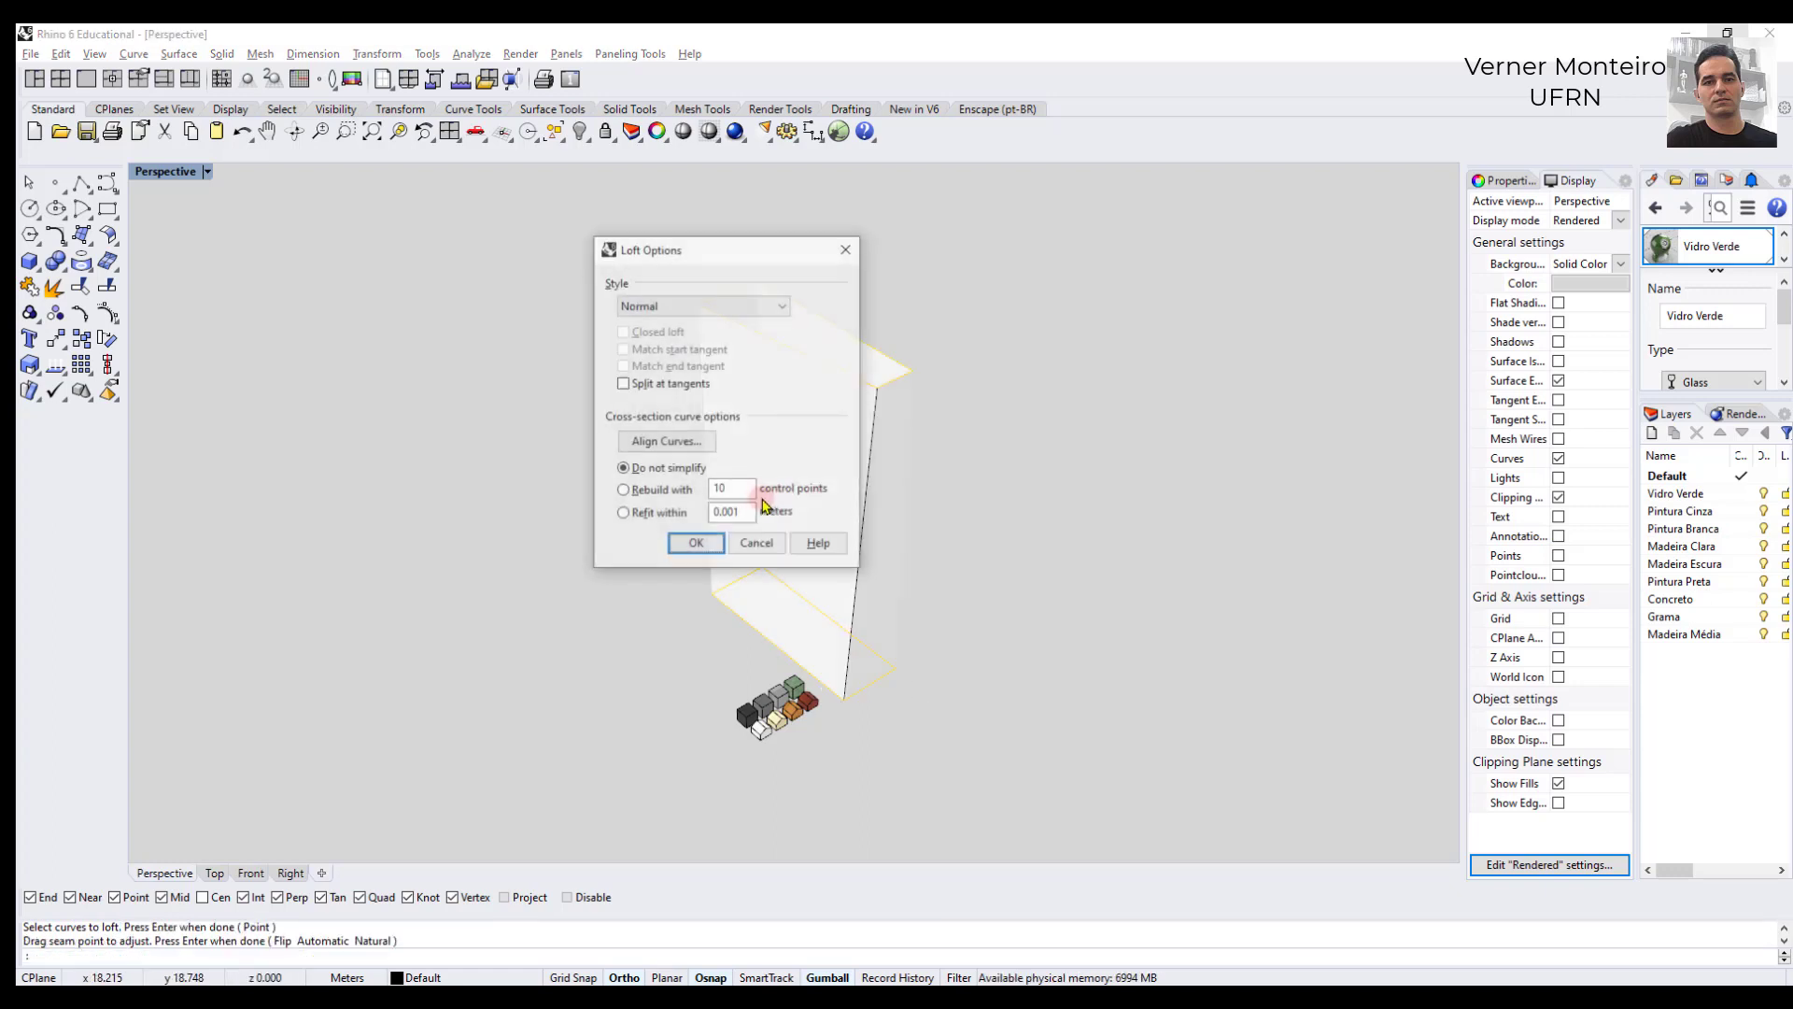
{"action": "left_click", "coordinate": [695, 546]}
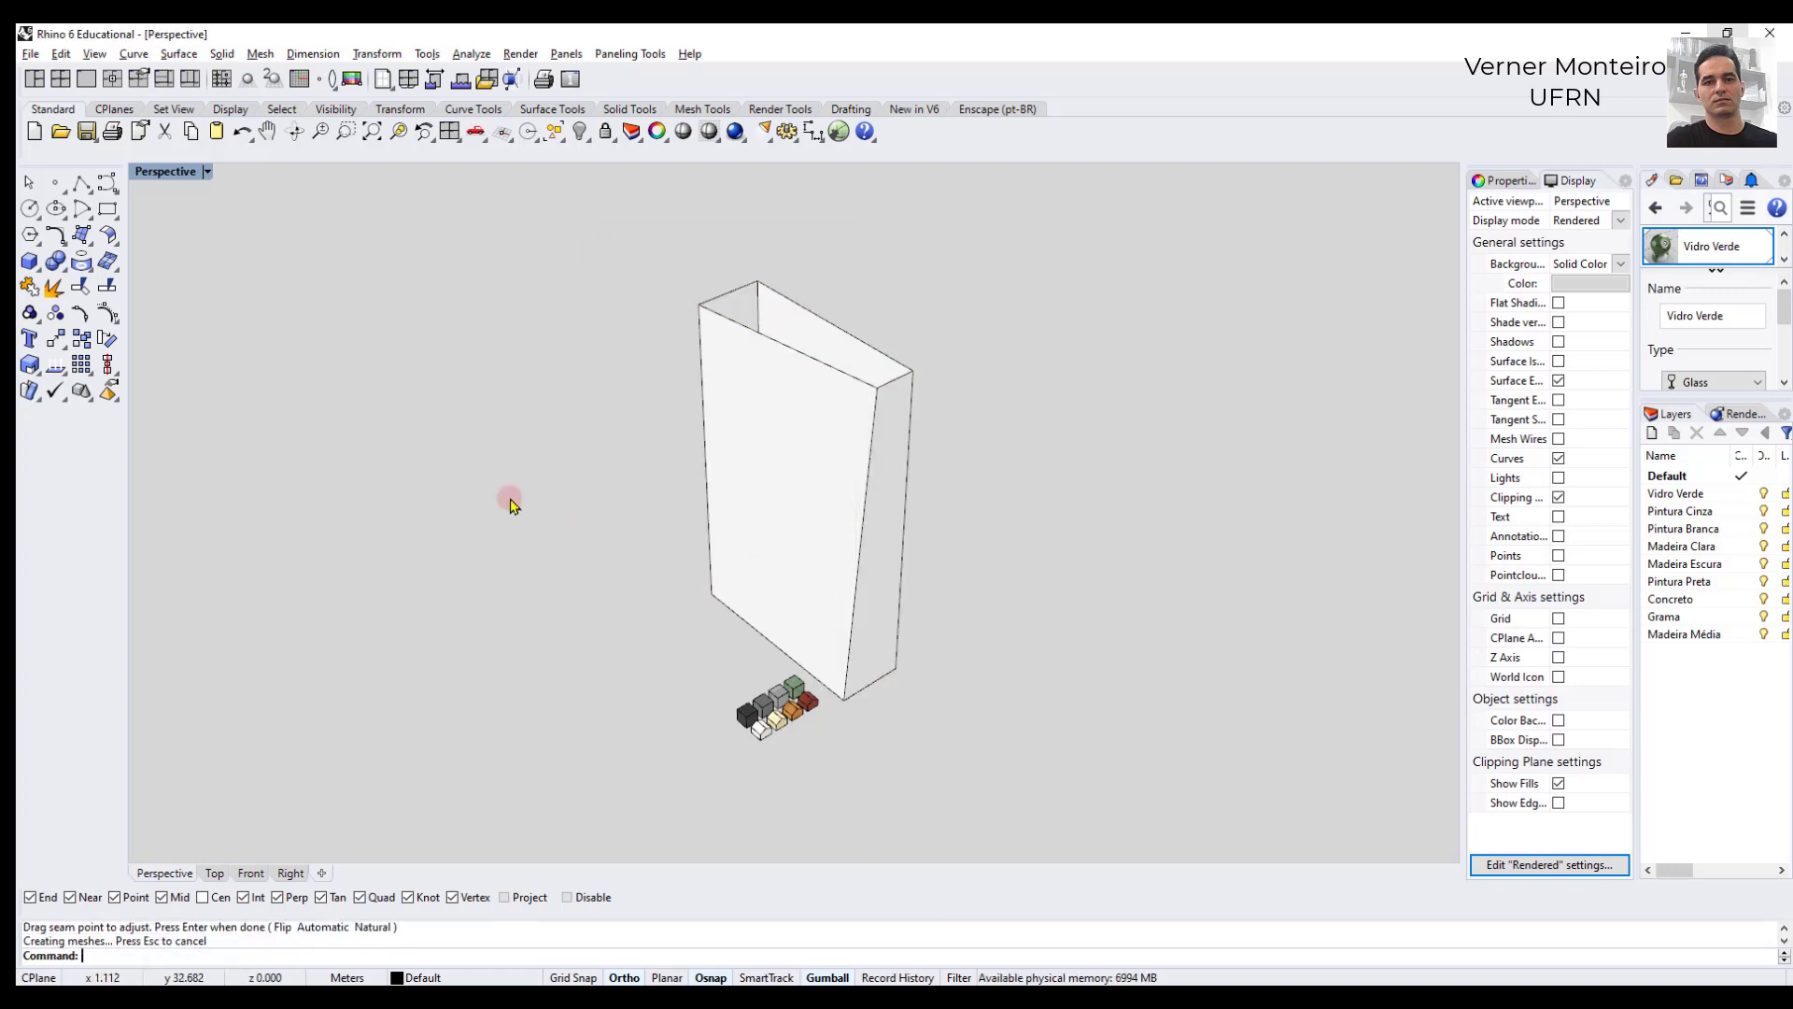
- Cap both open ends of the tapered loft to make a closed solid
{"action": "type", "text": "Cap"}
{"action": "key", "text": "Return"}
{"action": "left_click", "coordinate": [737, 489]}
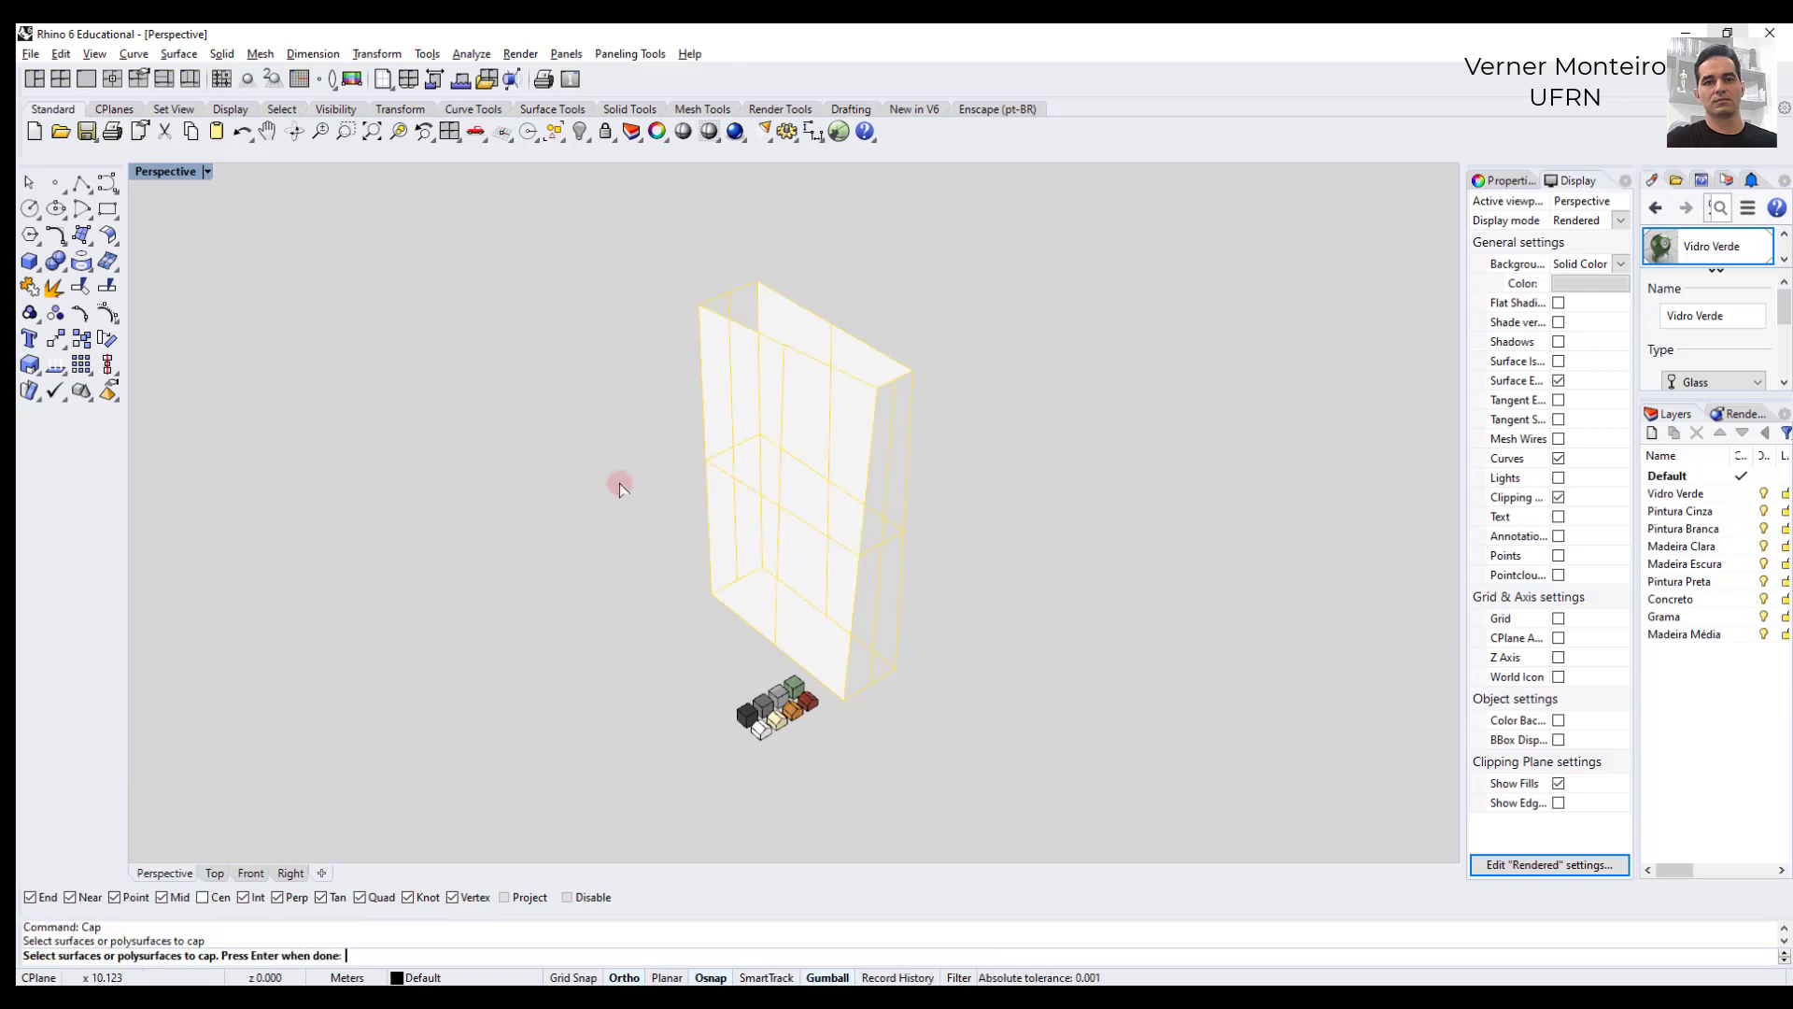
{"action": "right_click", "coordinate": [595, 485]}
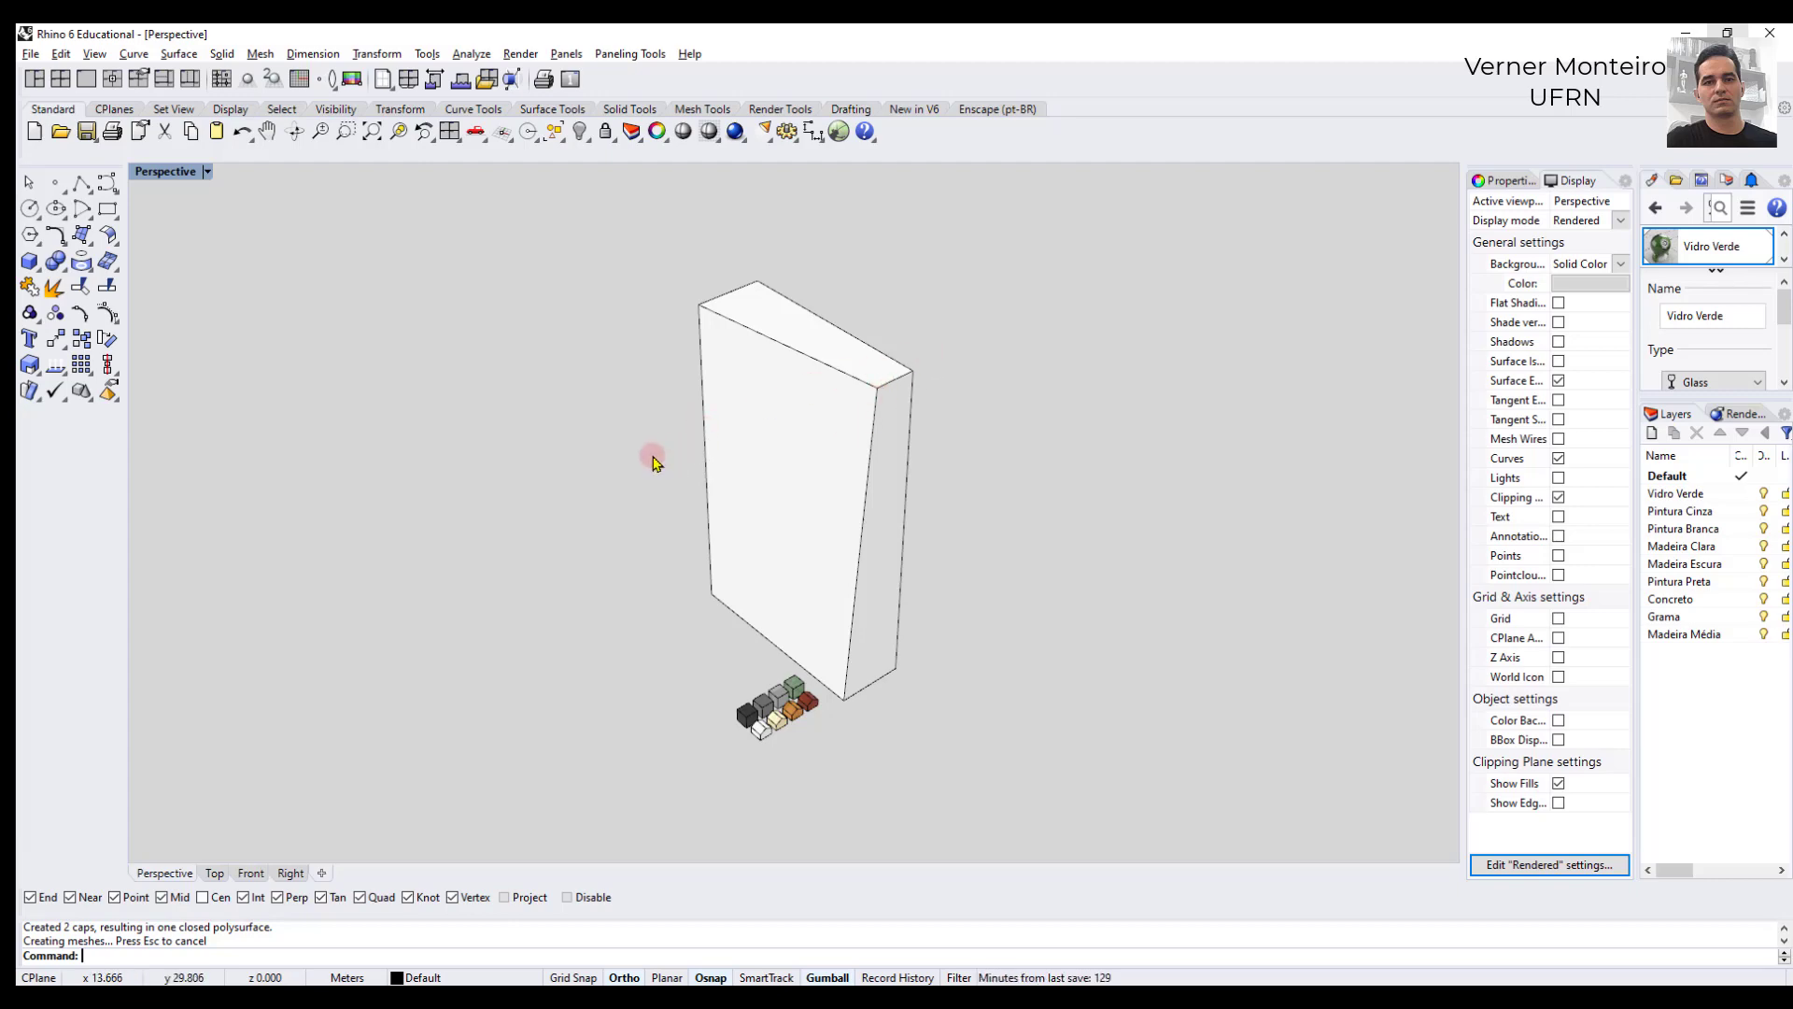
- Lower the short top edge at the near end of the tapered solid along the gumball's vertical axis
{"action": "left_click_drag", "start_coordinate": [651, 446], "coordinate": [985, 350]}
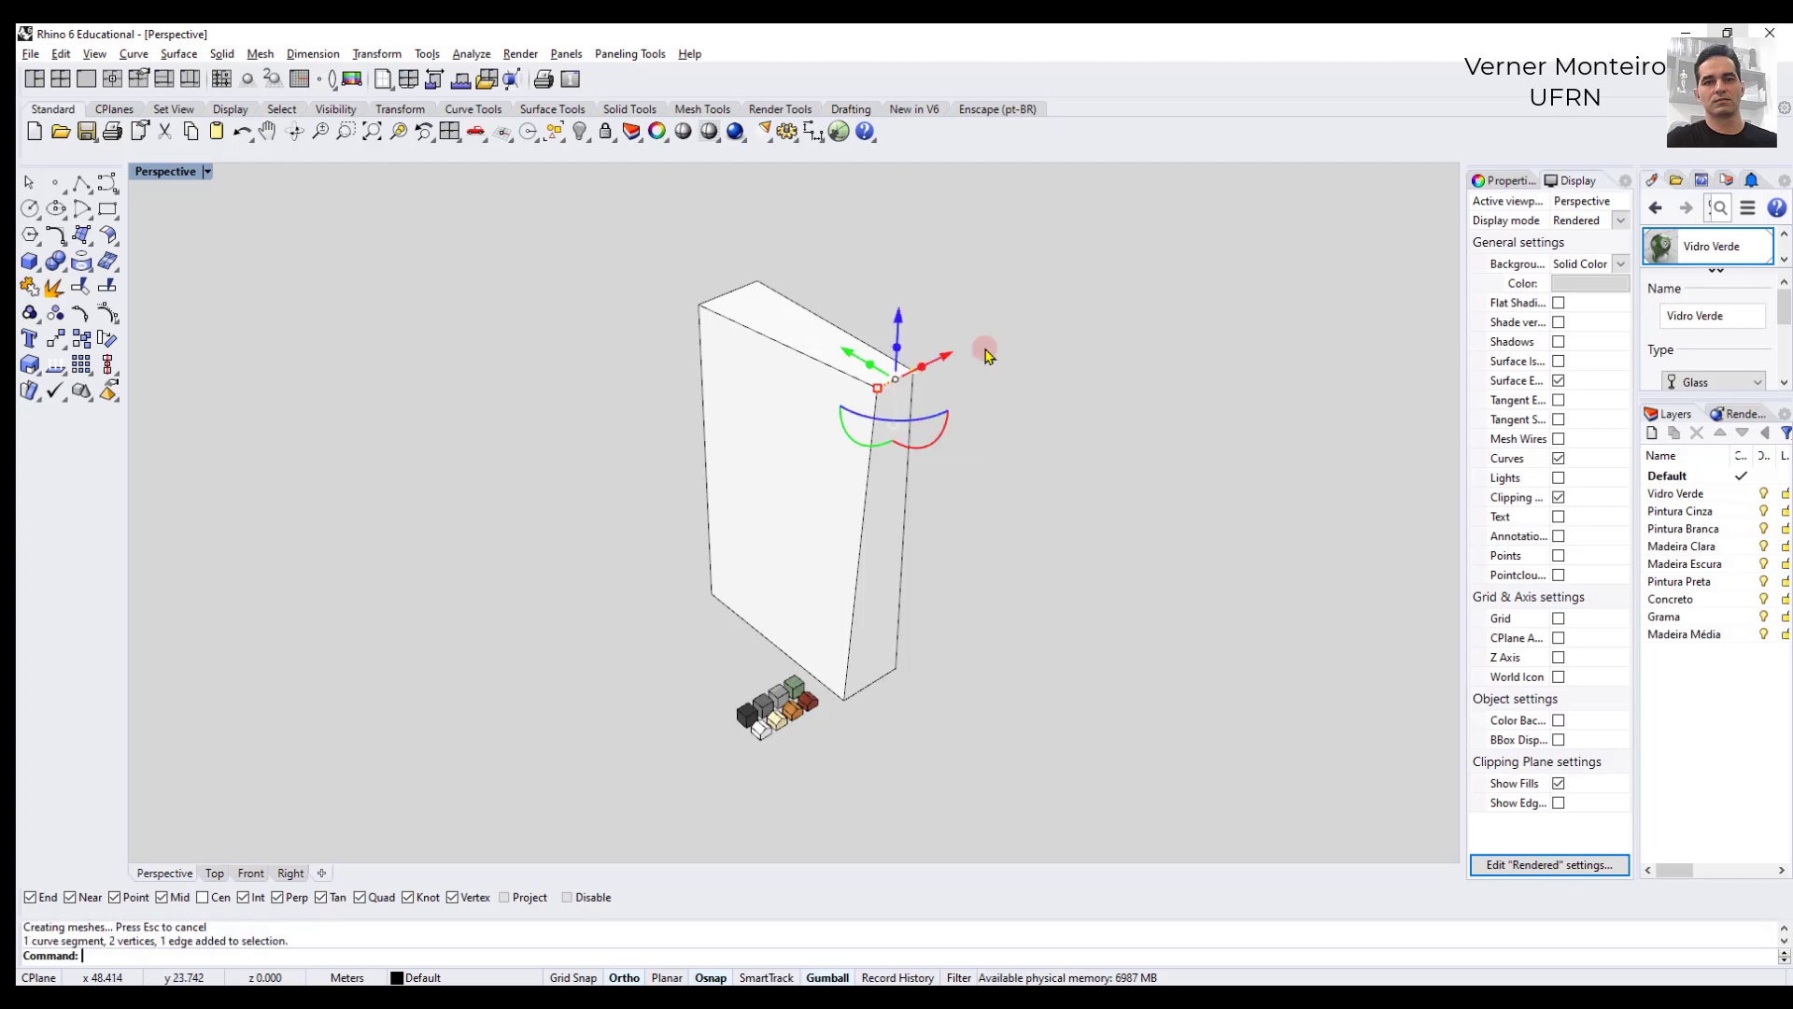
{"action": "left_click", "coordinate": [902, 332]}
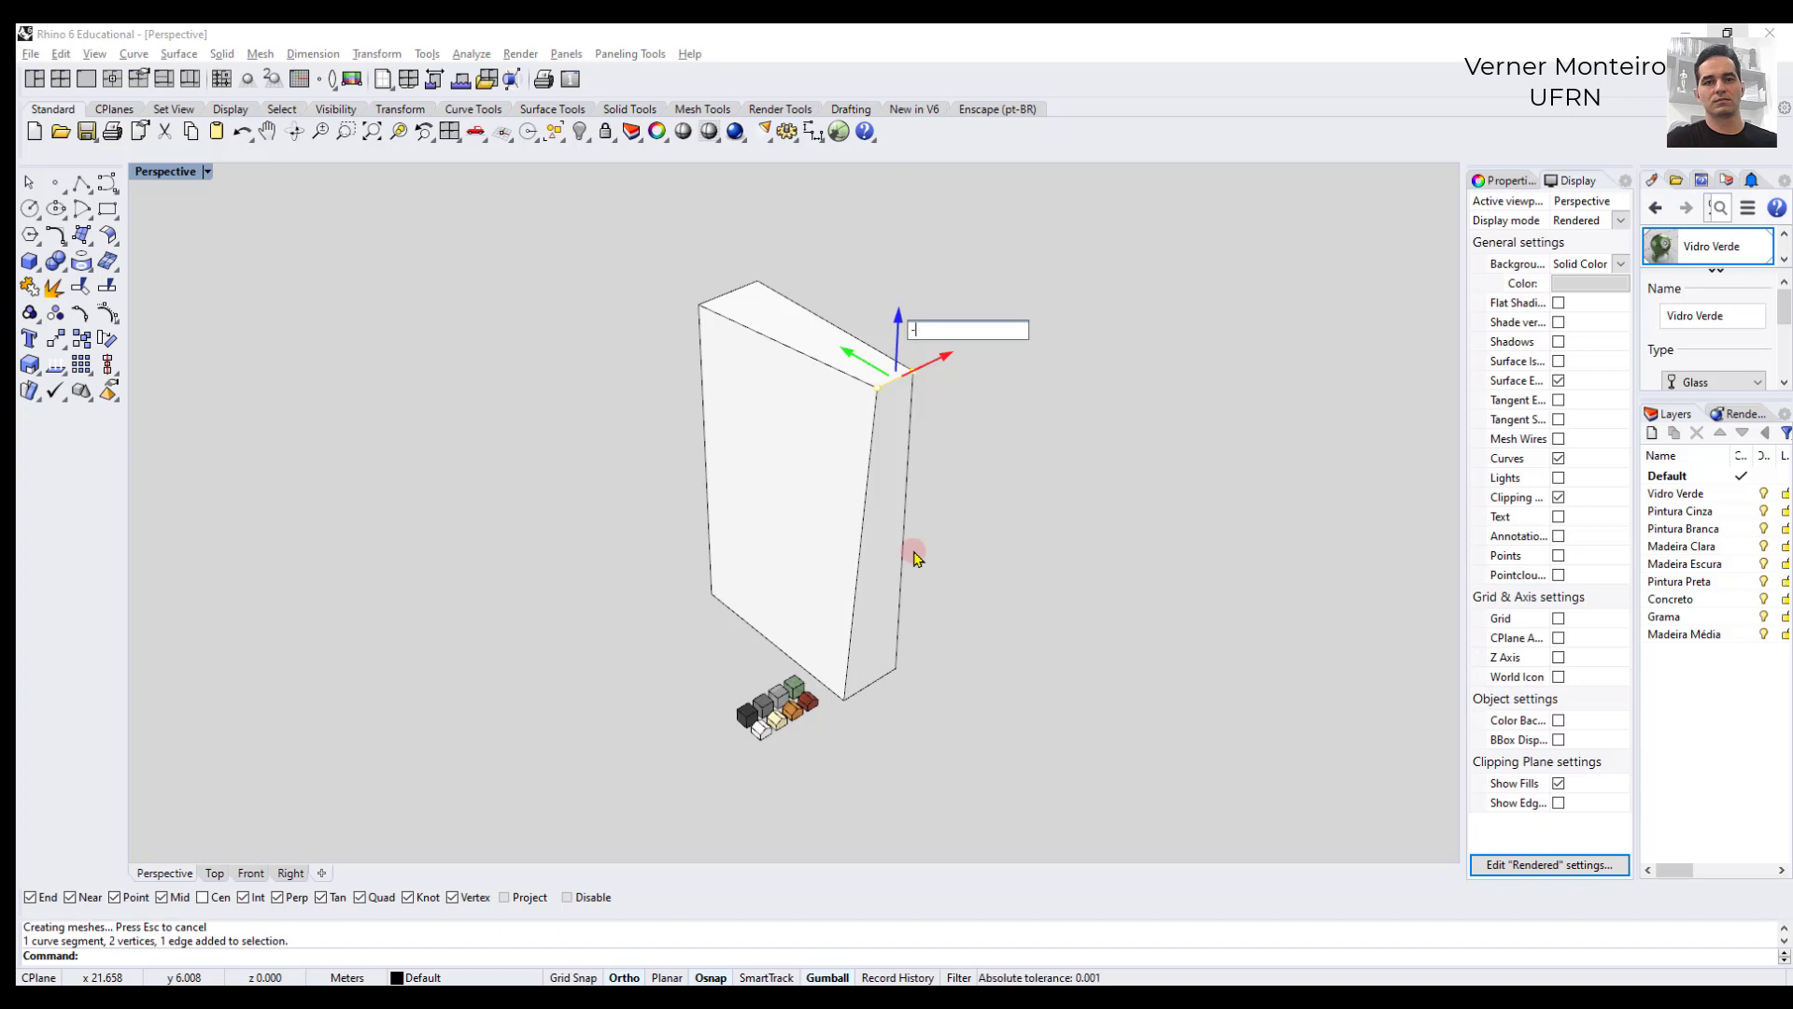
{"action": "key", "text": "Return"}
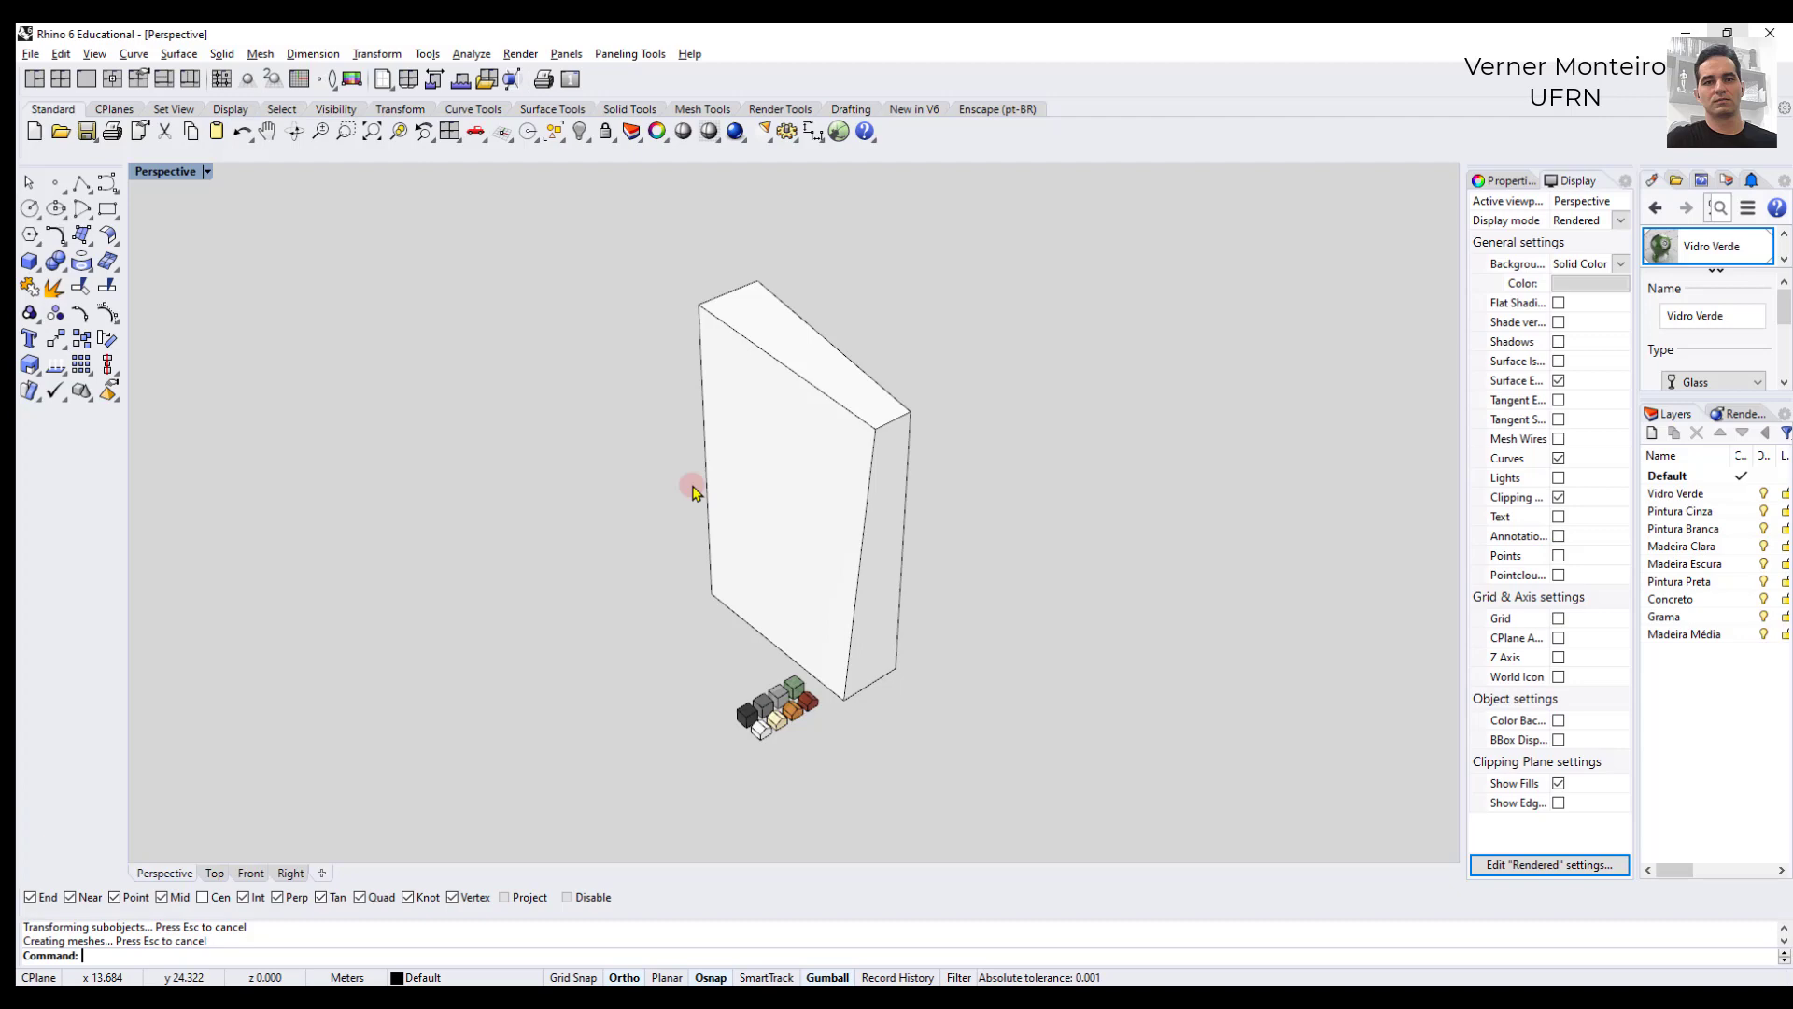
- Delete the upper outline curve and the tapered solid, keeping only the base rectangle
{"action": "left_click", "coordinate": [899, 423]}
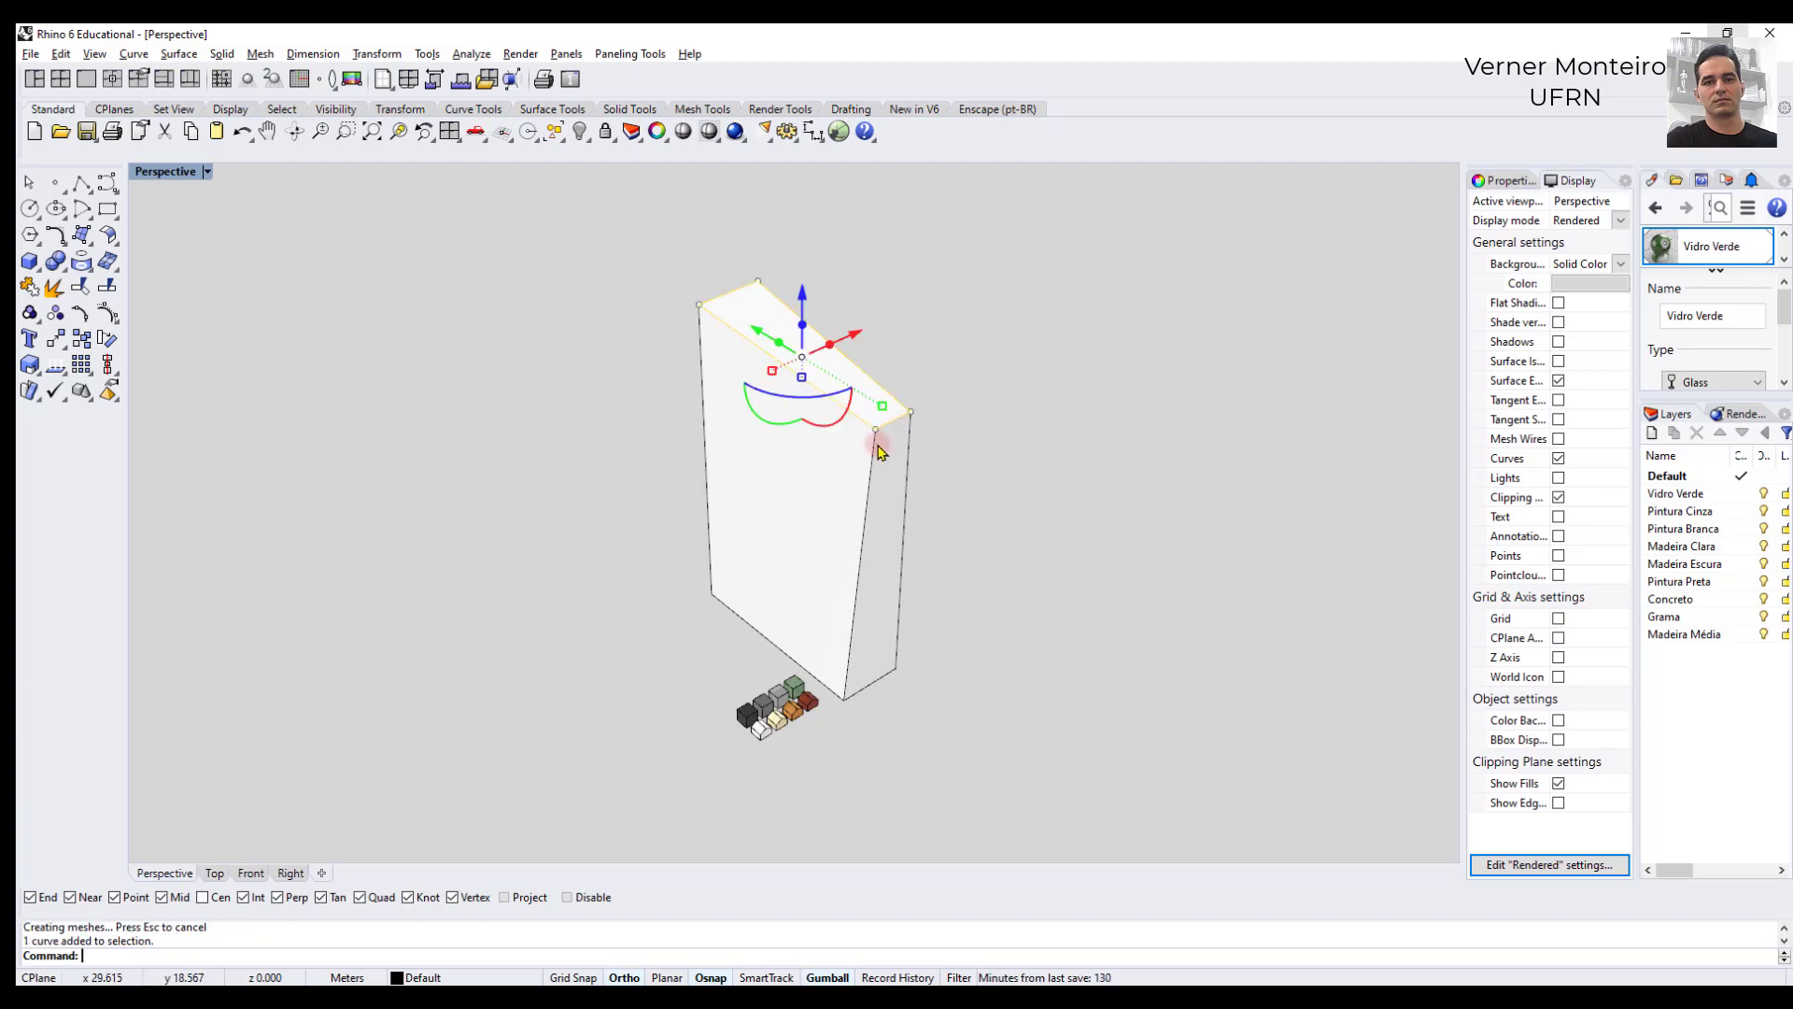
{"action": "key", "text": "Delete"}
{"action": "left_click", "coordinate": [871, 473]}
{"action": "key", "text": "Delete"}
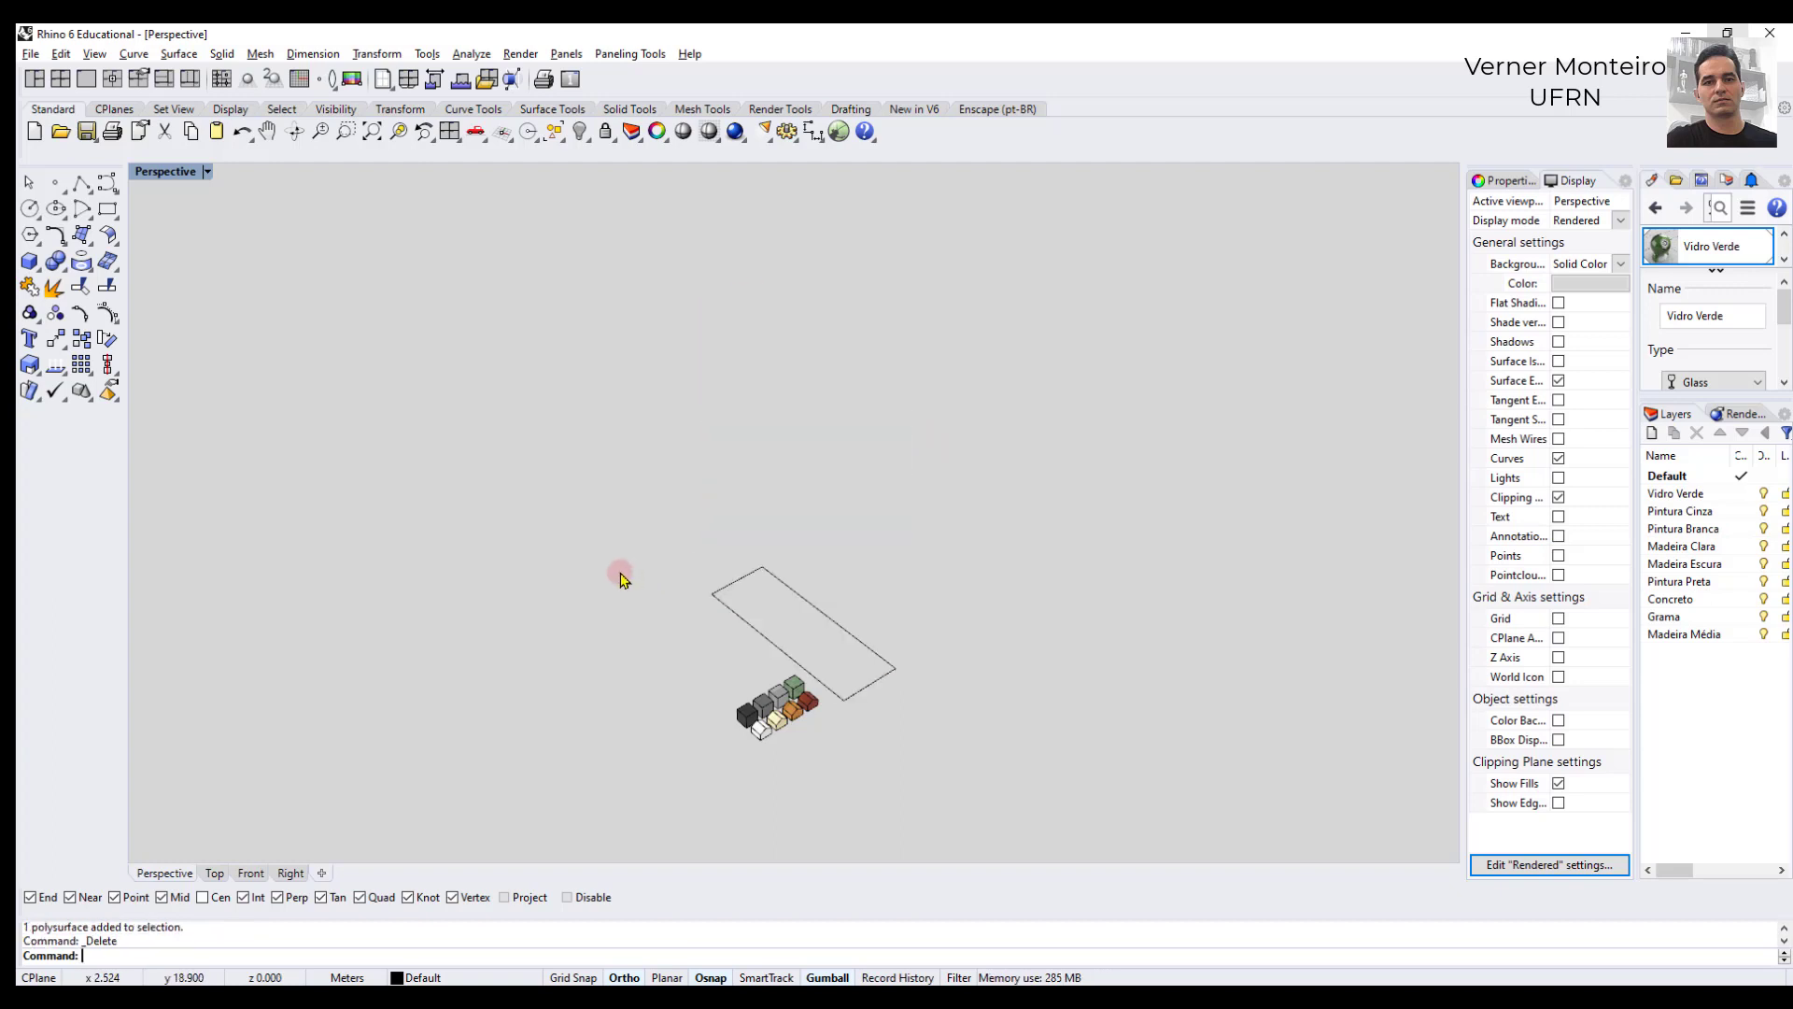
- Extrude the base rectangle 20 m upward with the gumball
{"action": "left_click", "coordinate": [730, 611]}
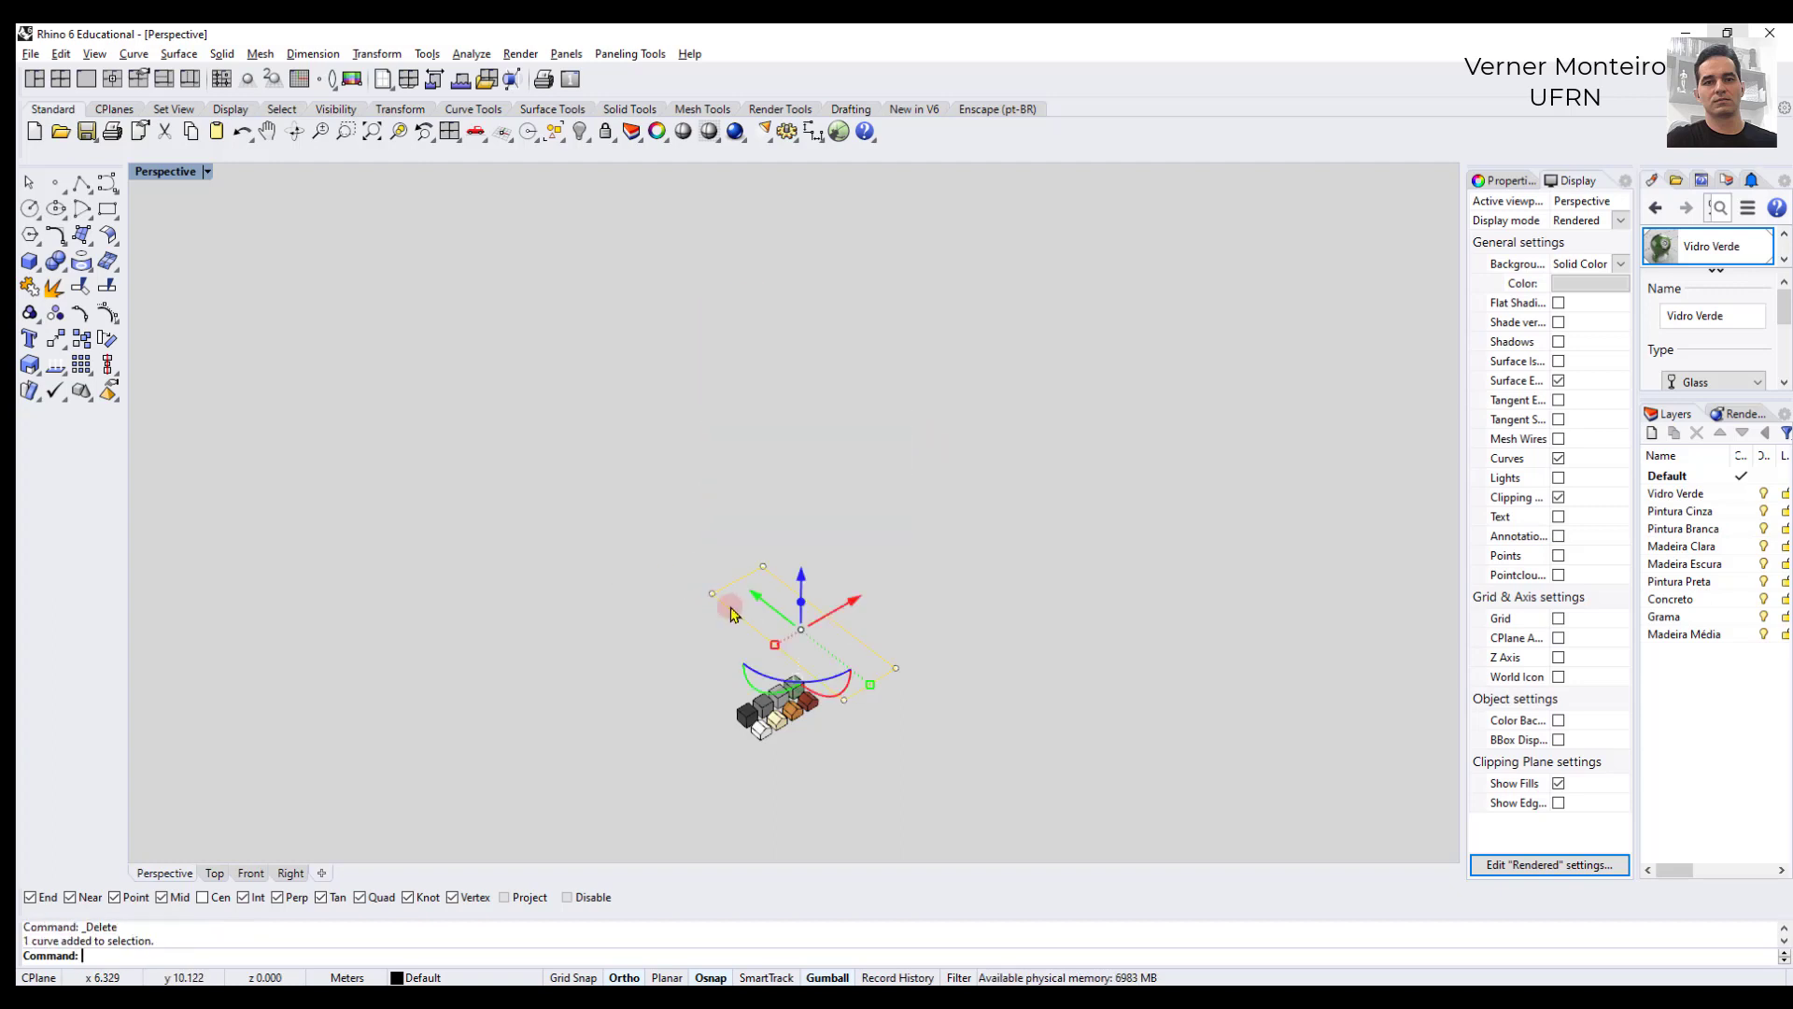
{"action": "left_click", "coordinate": [669, 632]}
{"action": "left_click", "coordinate": [730, 616]}
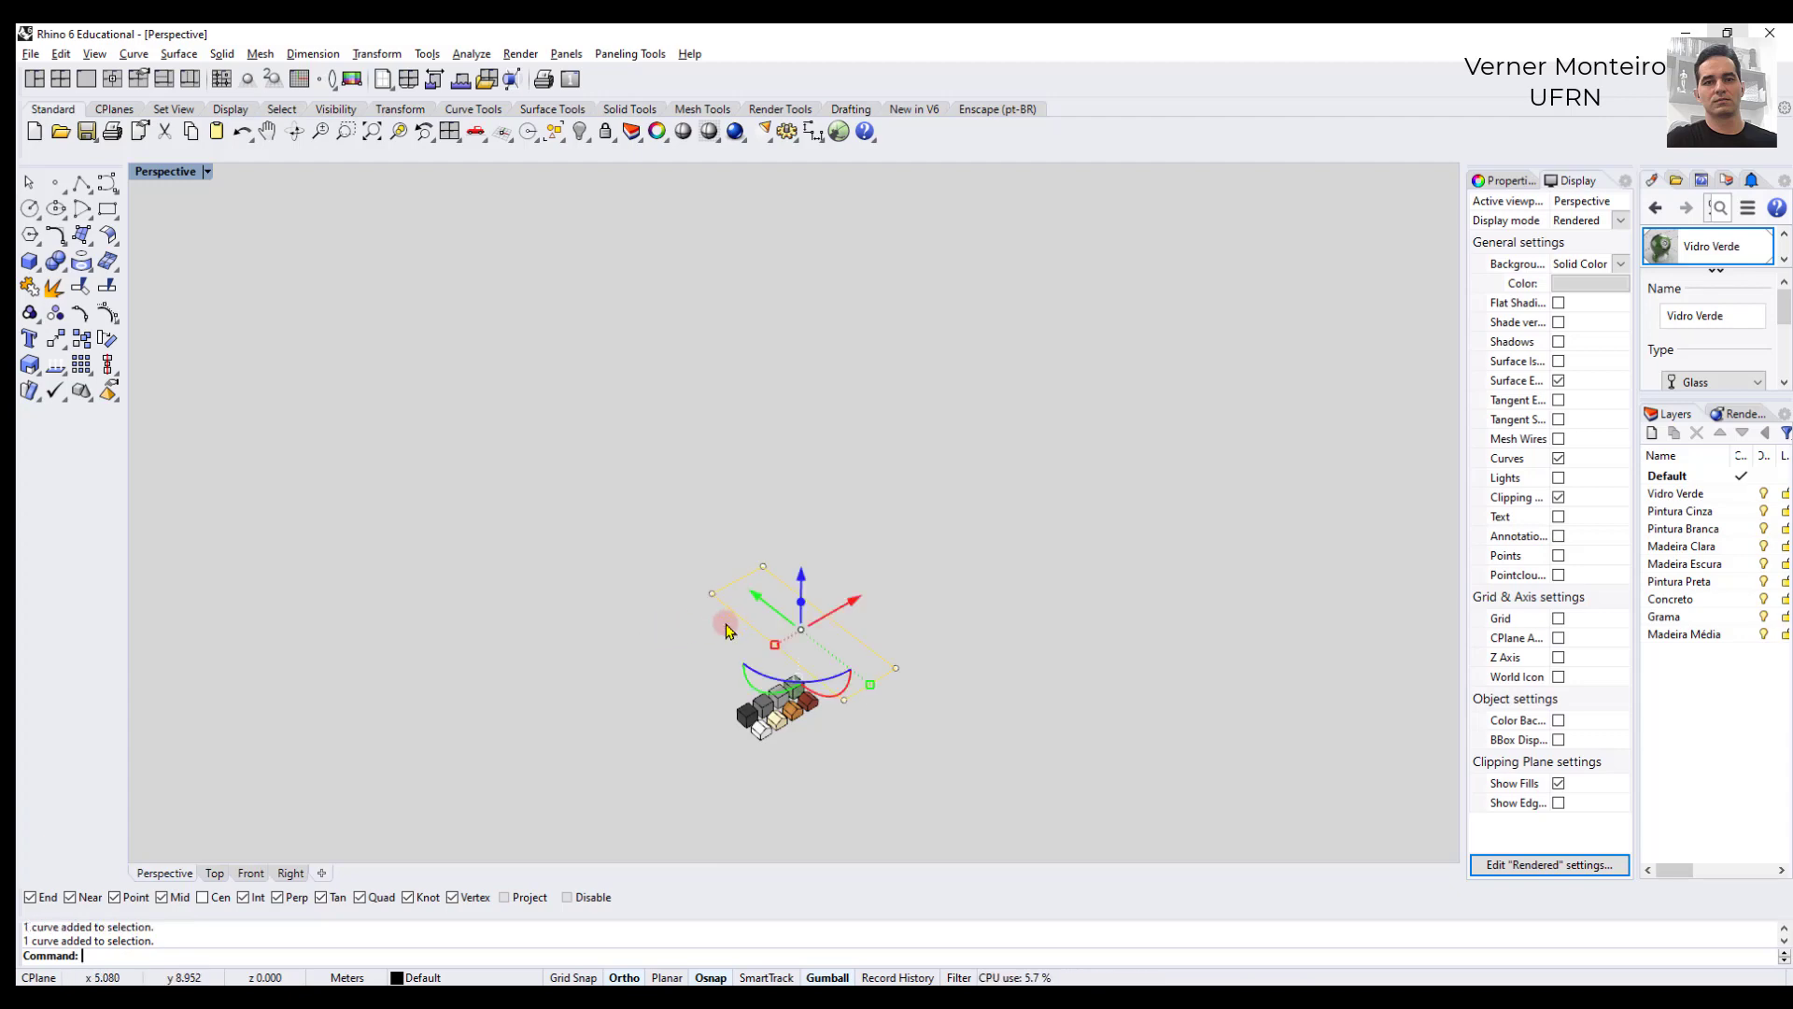
{"action": "left_click", "coordinate": [801, 605]}
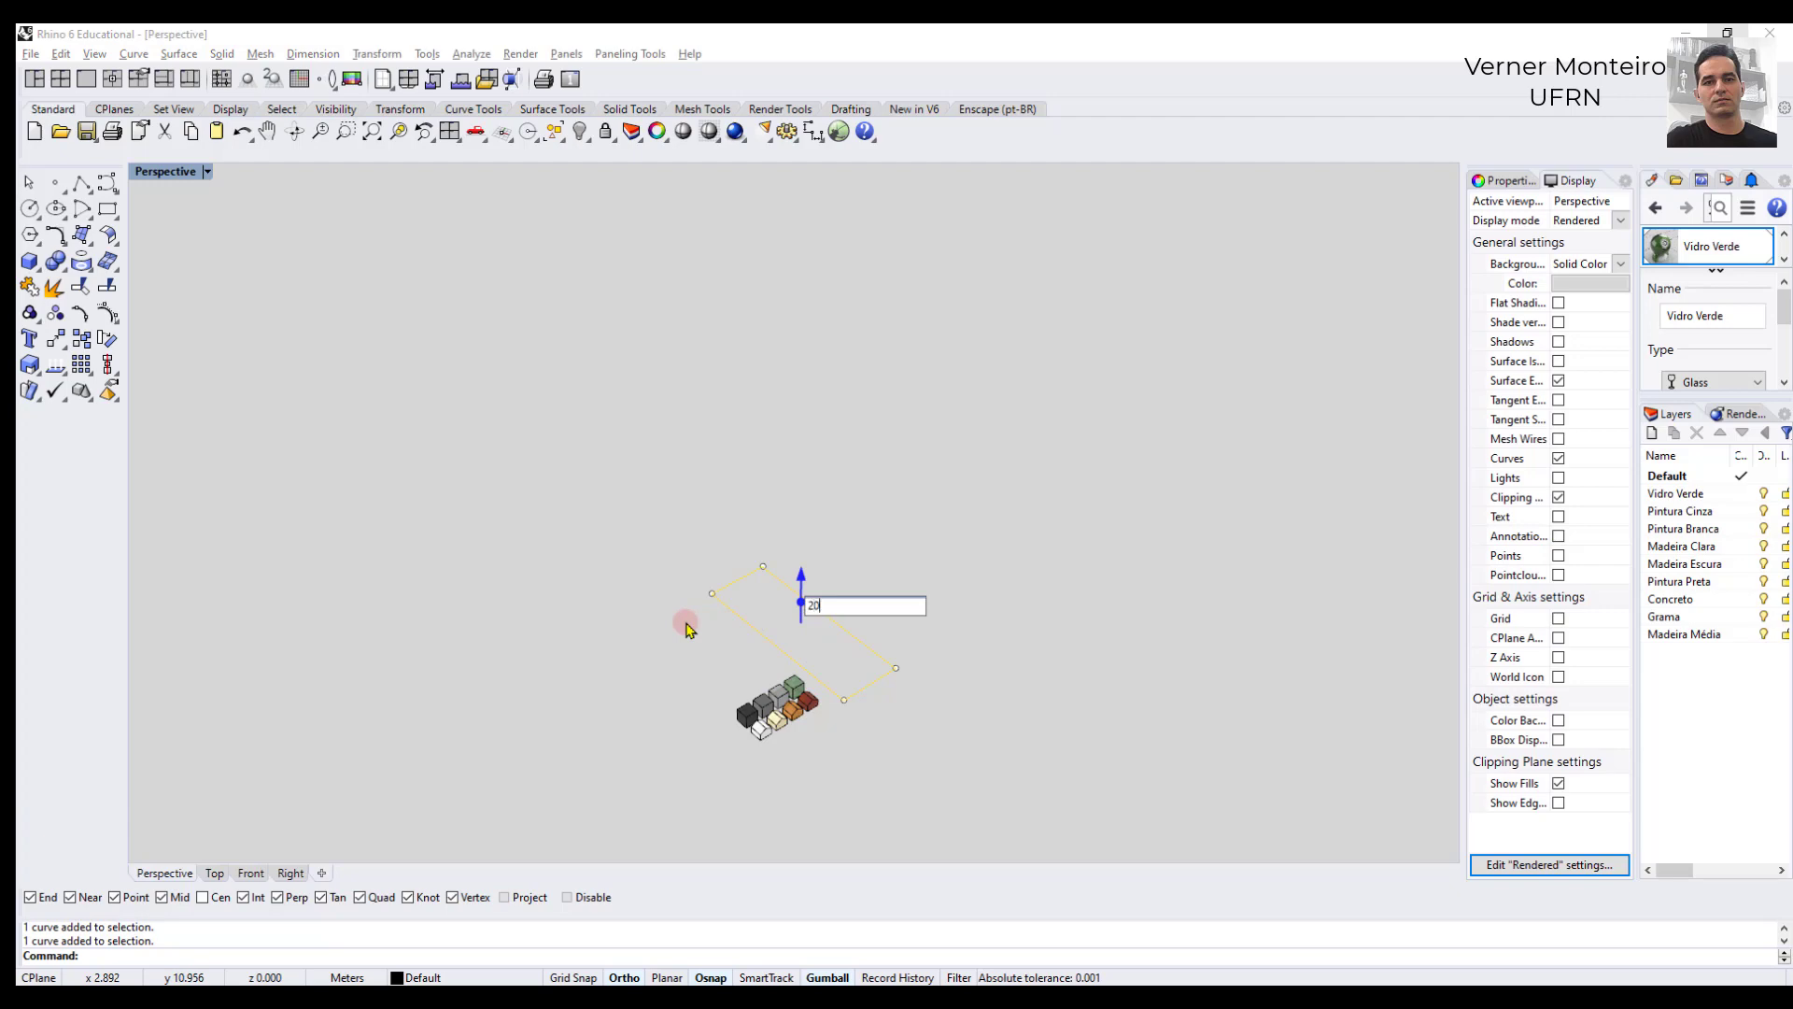
{"action": "type", "text": "20"}
{"action": "key", "text": "Return"}
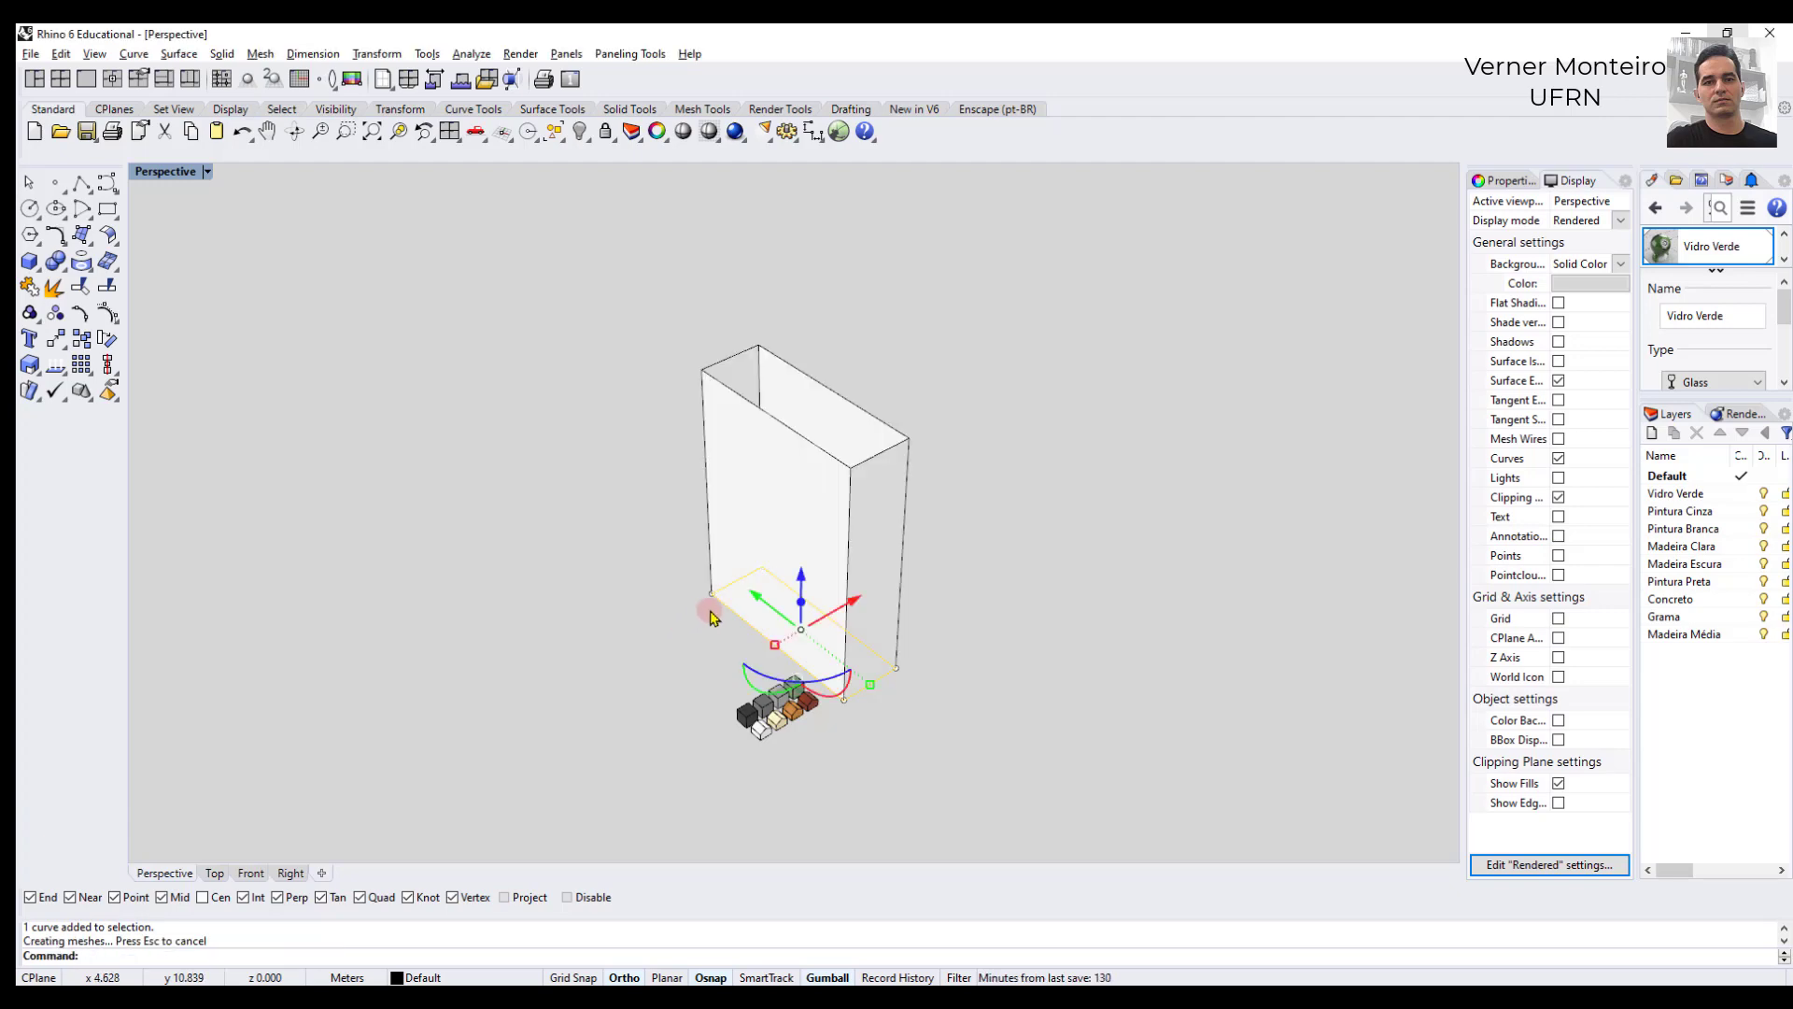
{"action": "left_click", "coordinate": [559, 544]}
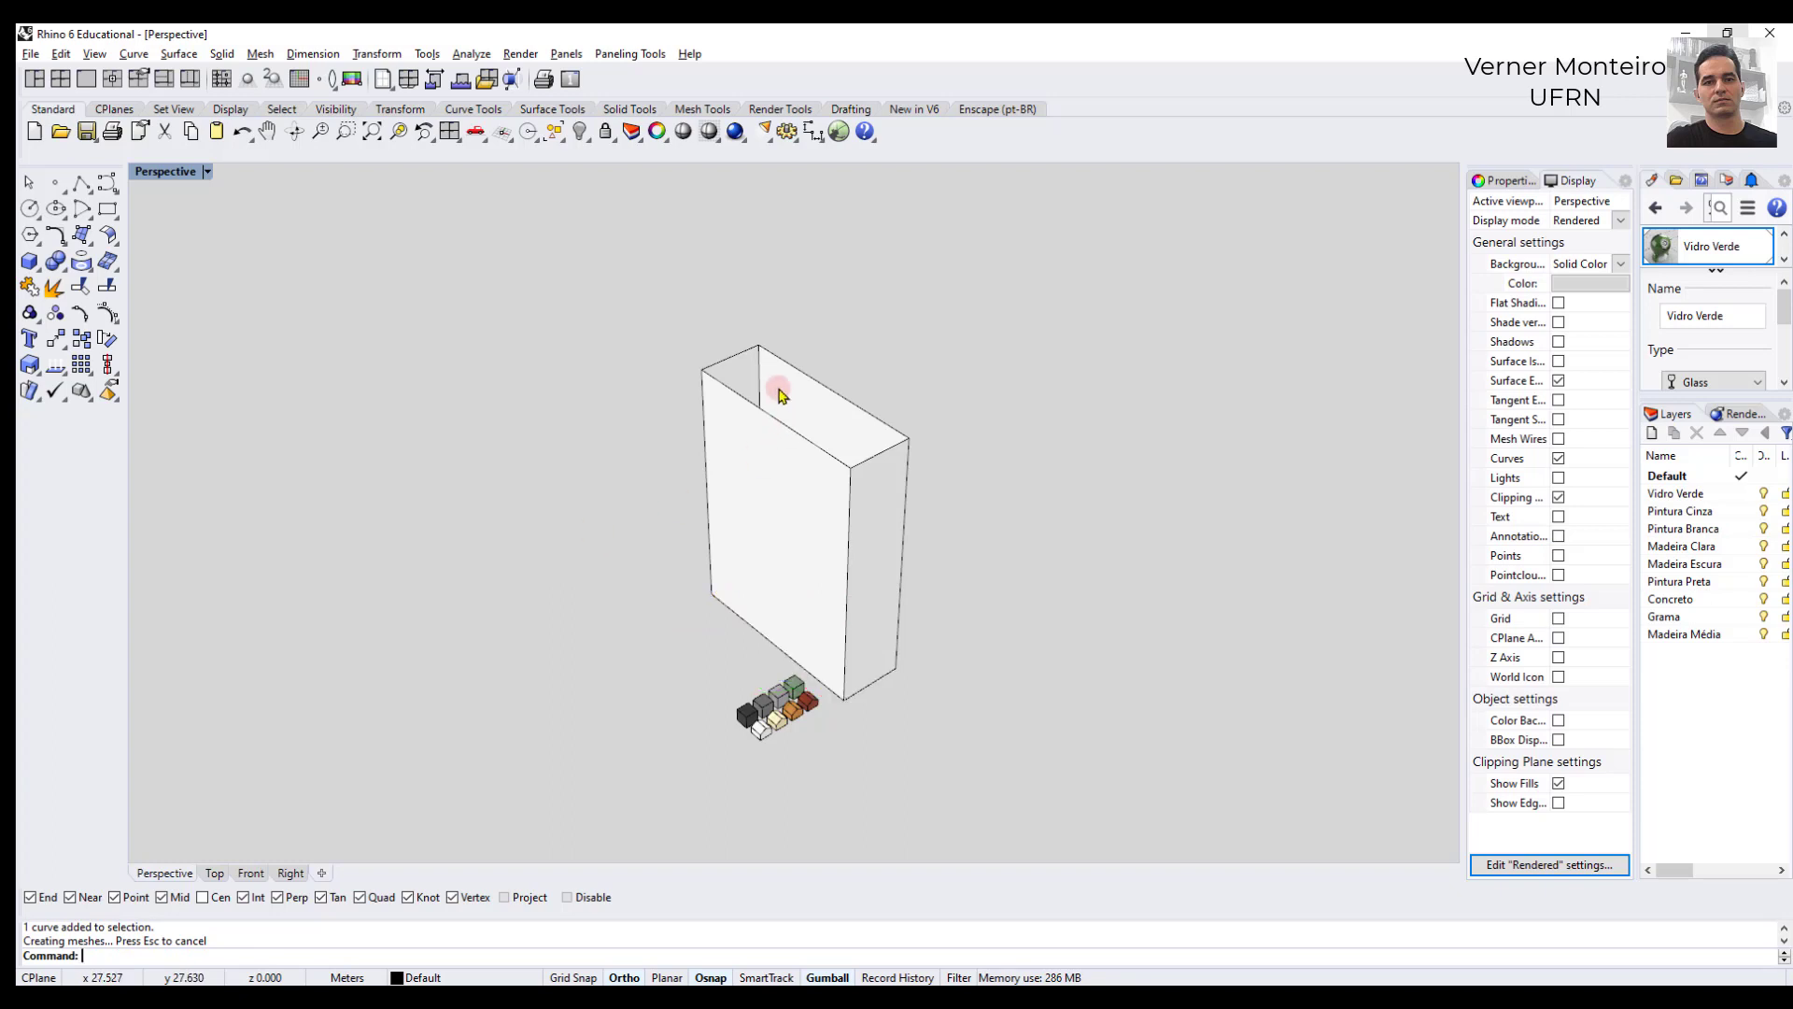
- Cap the open extrusion to make a closed solid
{"action": "left_click", "coordinate": [775, 479]}
{"action": "left_click", "coordinate": [667, 475]}
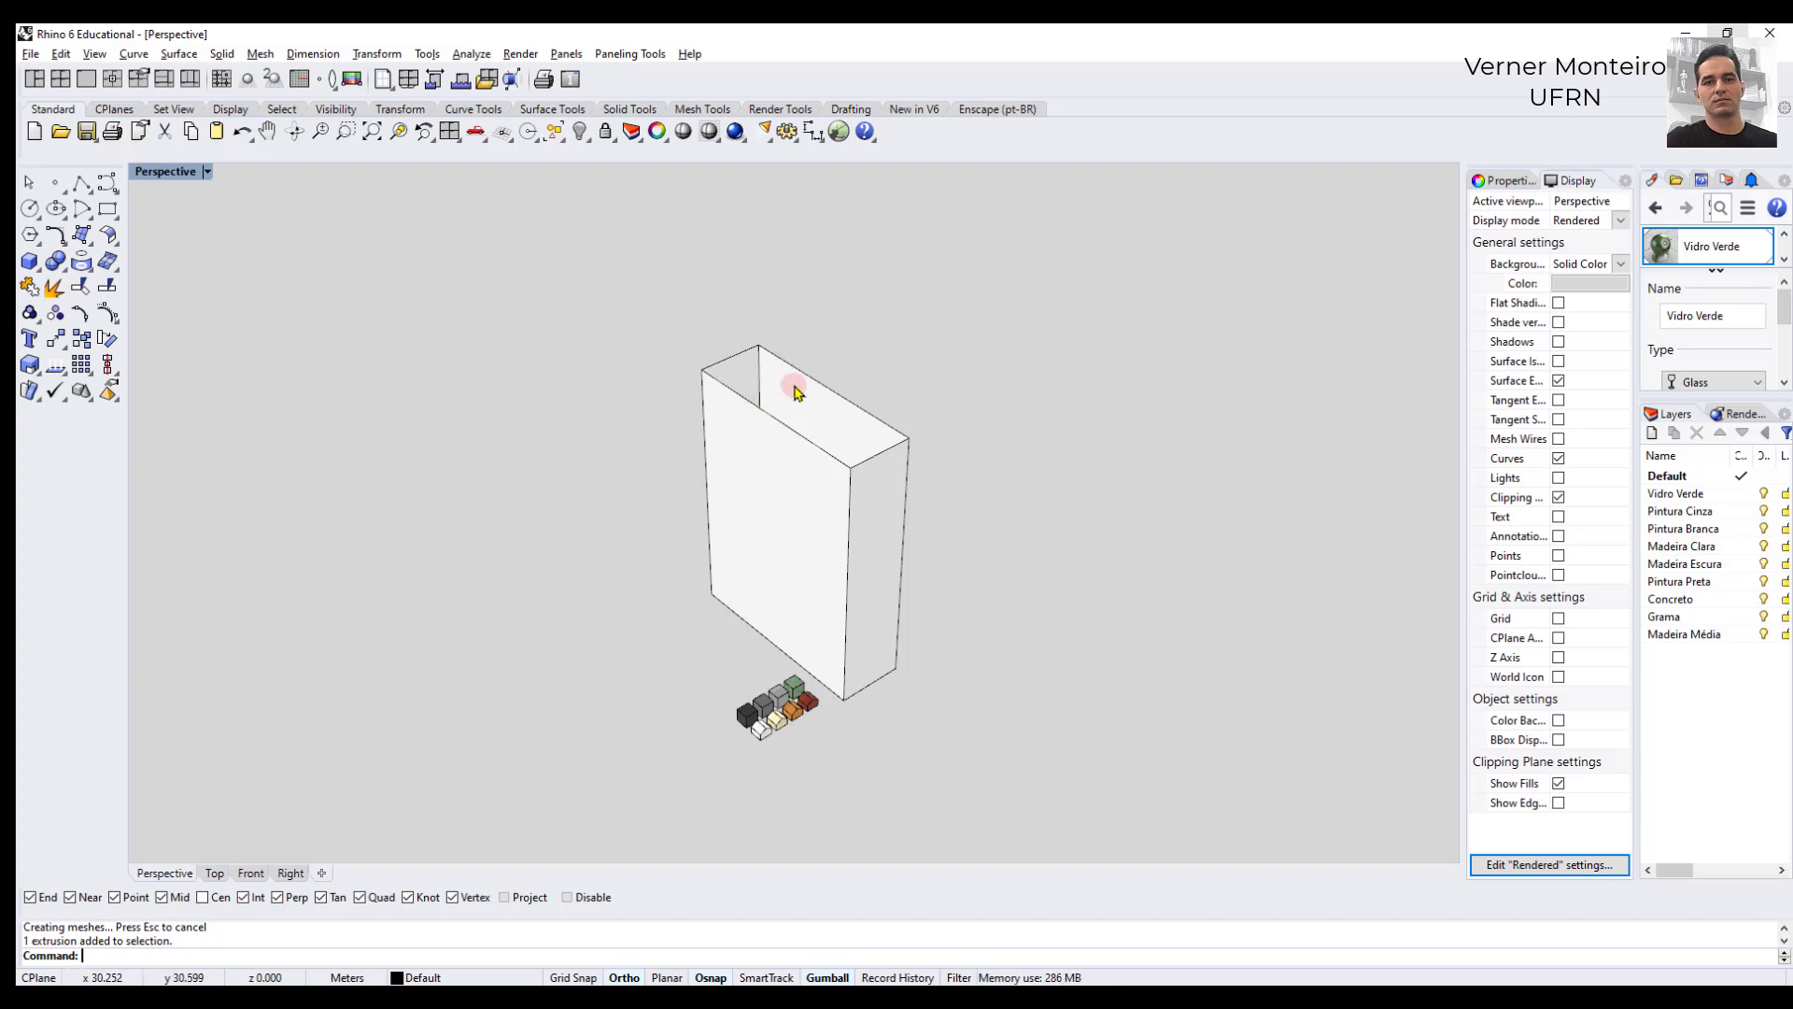
{"action": "key", "text": "Return"}
{"action": "left_click", "coordinate": [702, 400]}
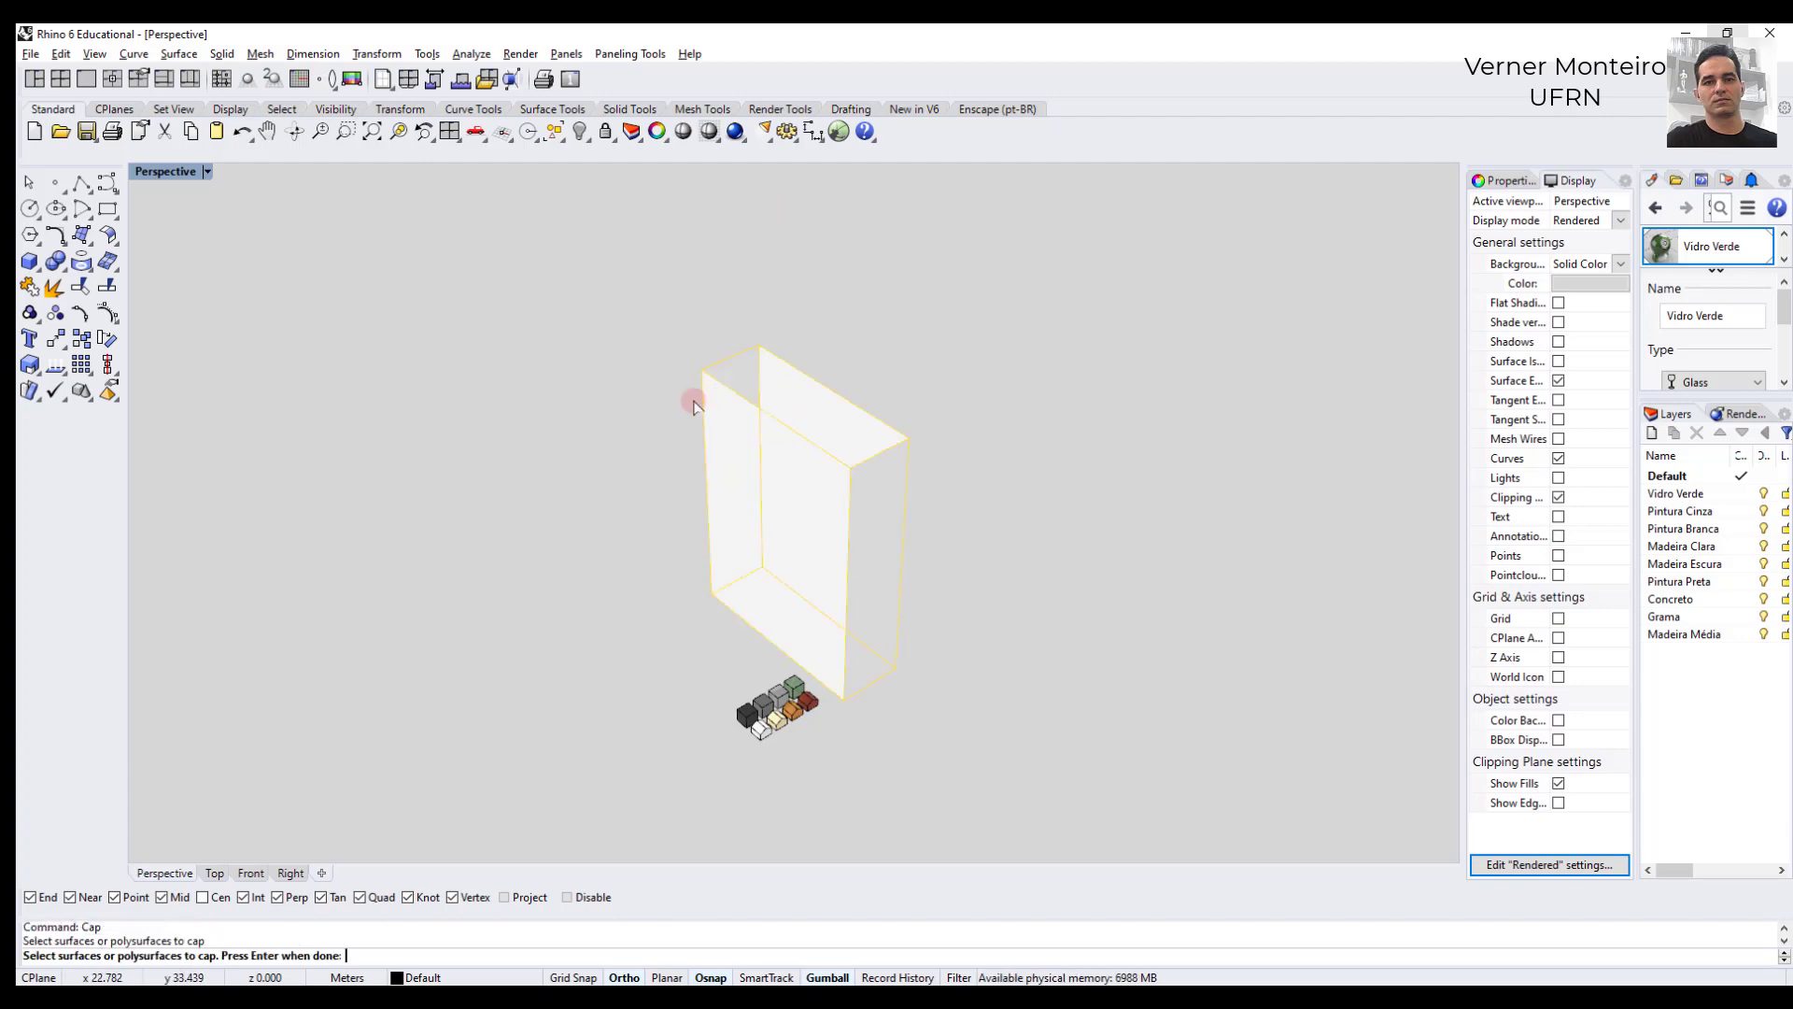
{"action": "key", "text": "Return"}
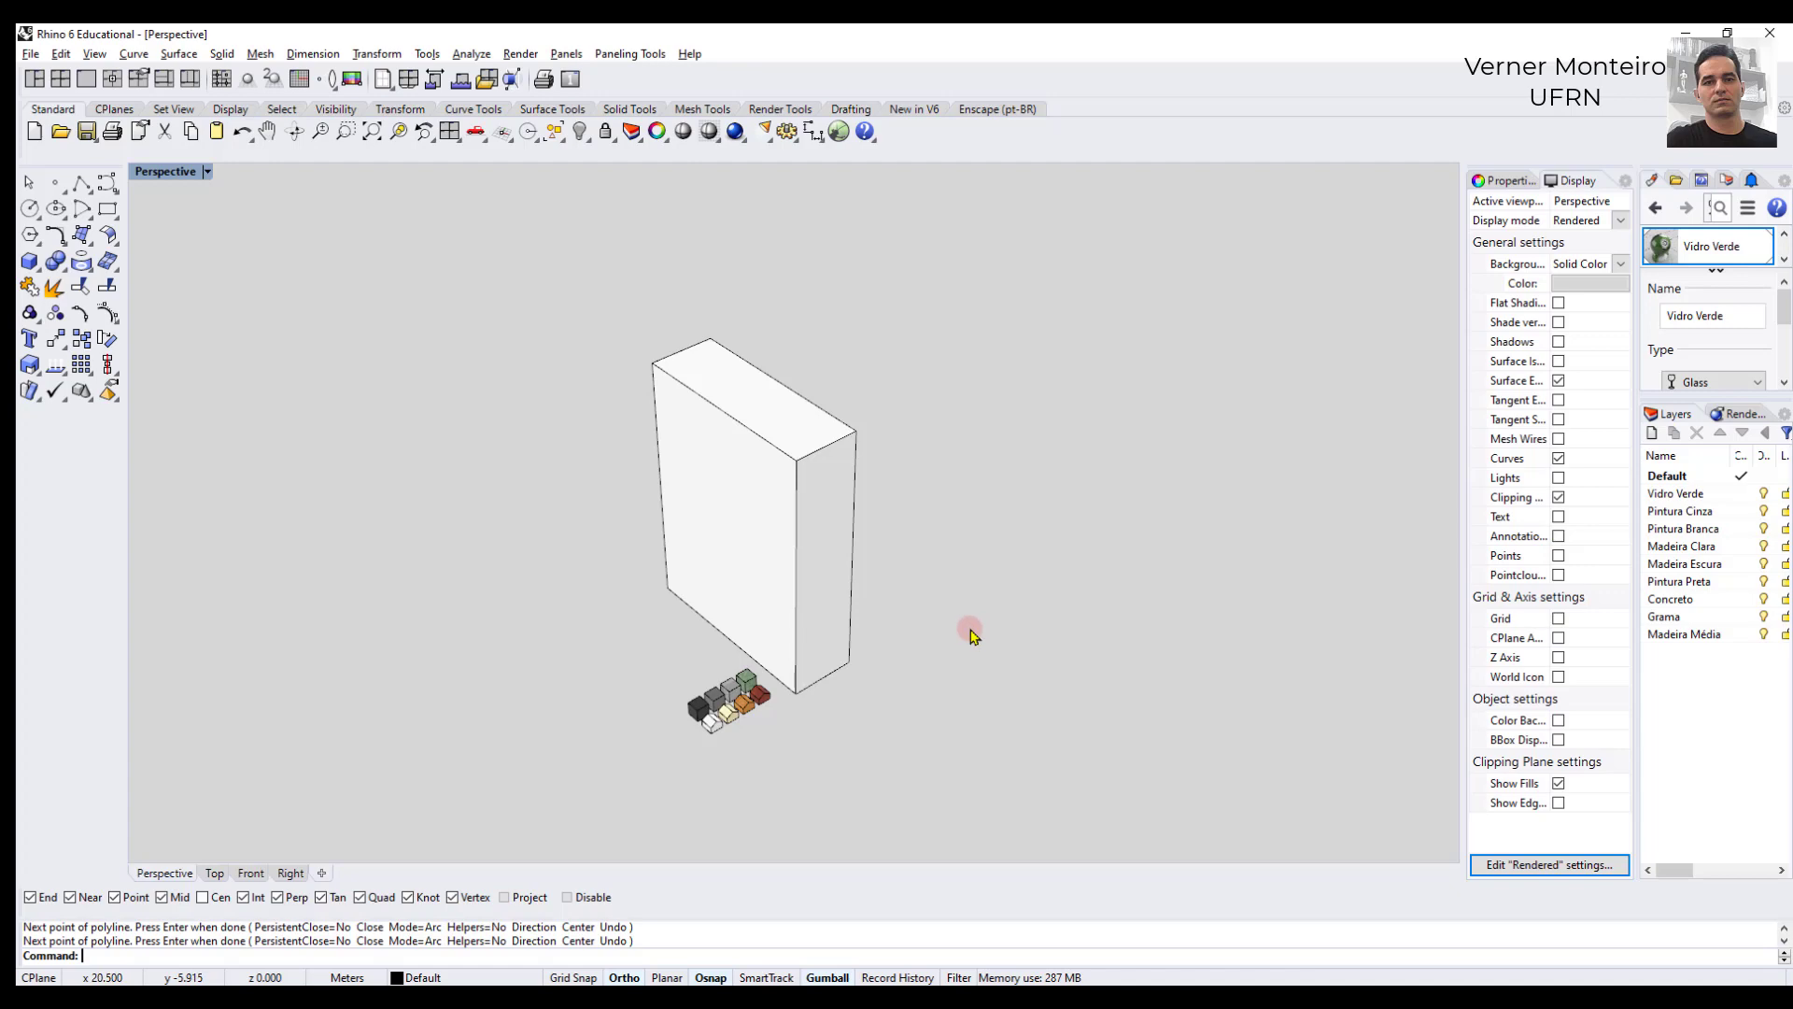
- Round the solid's nearest vertical edge with FilletEdge at a 0.5 m radius
{"action": "type", "text": "illet"}
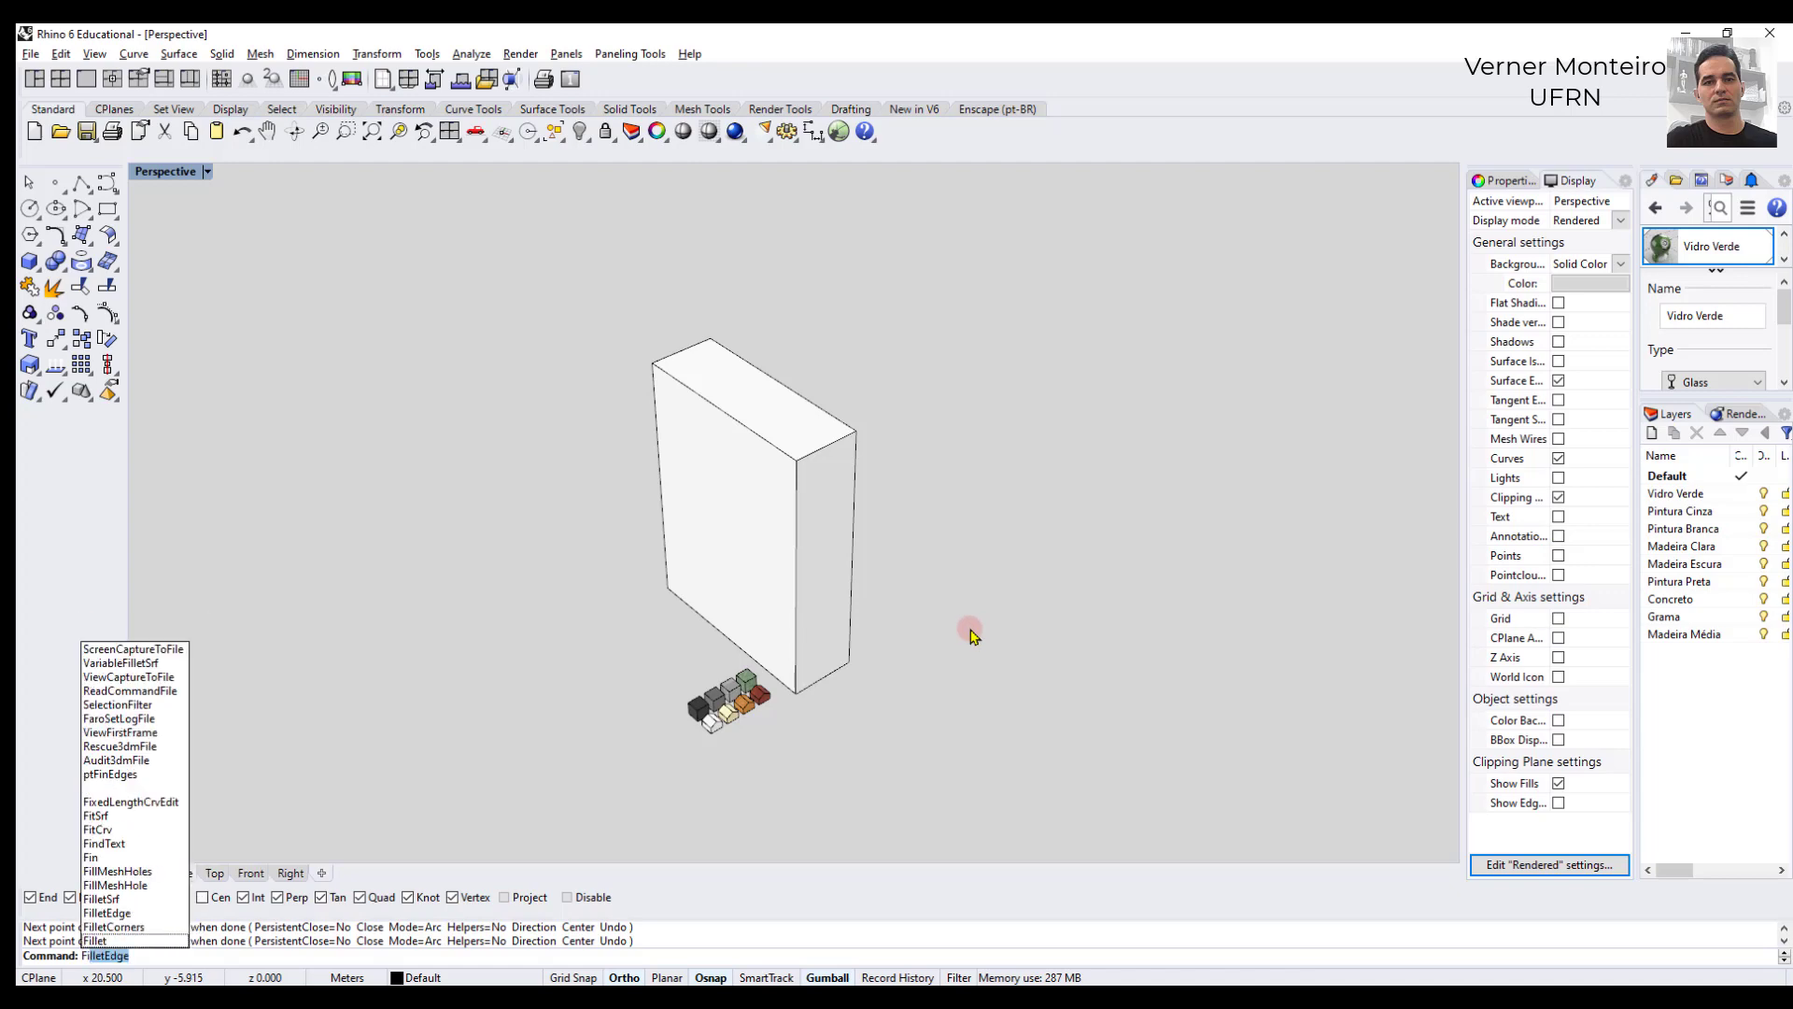
{"action": "type", "text": "Ed"}
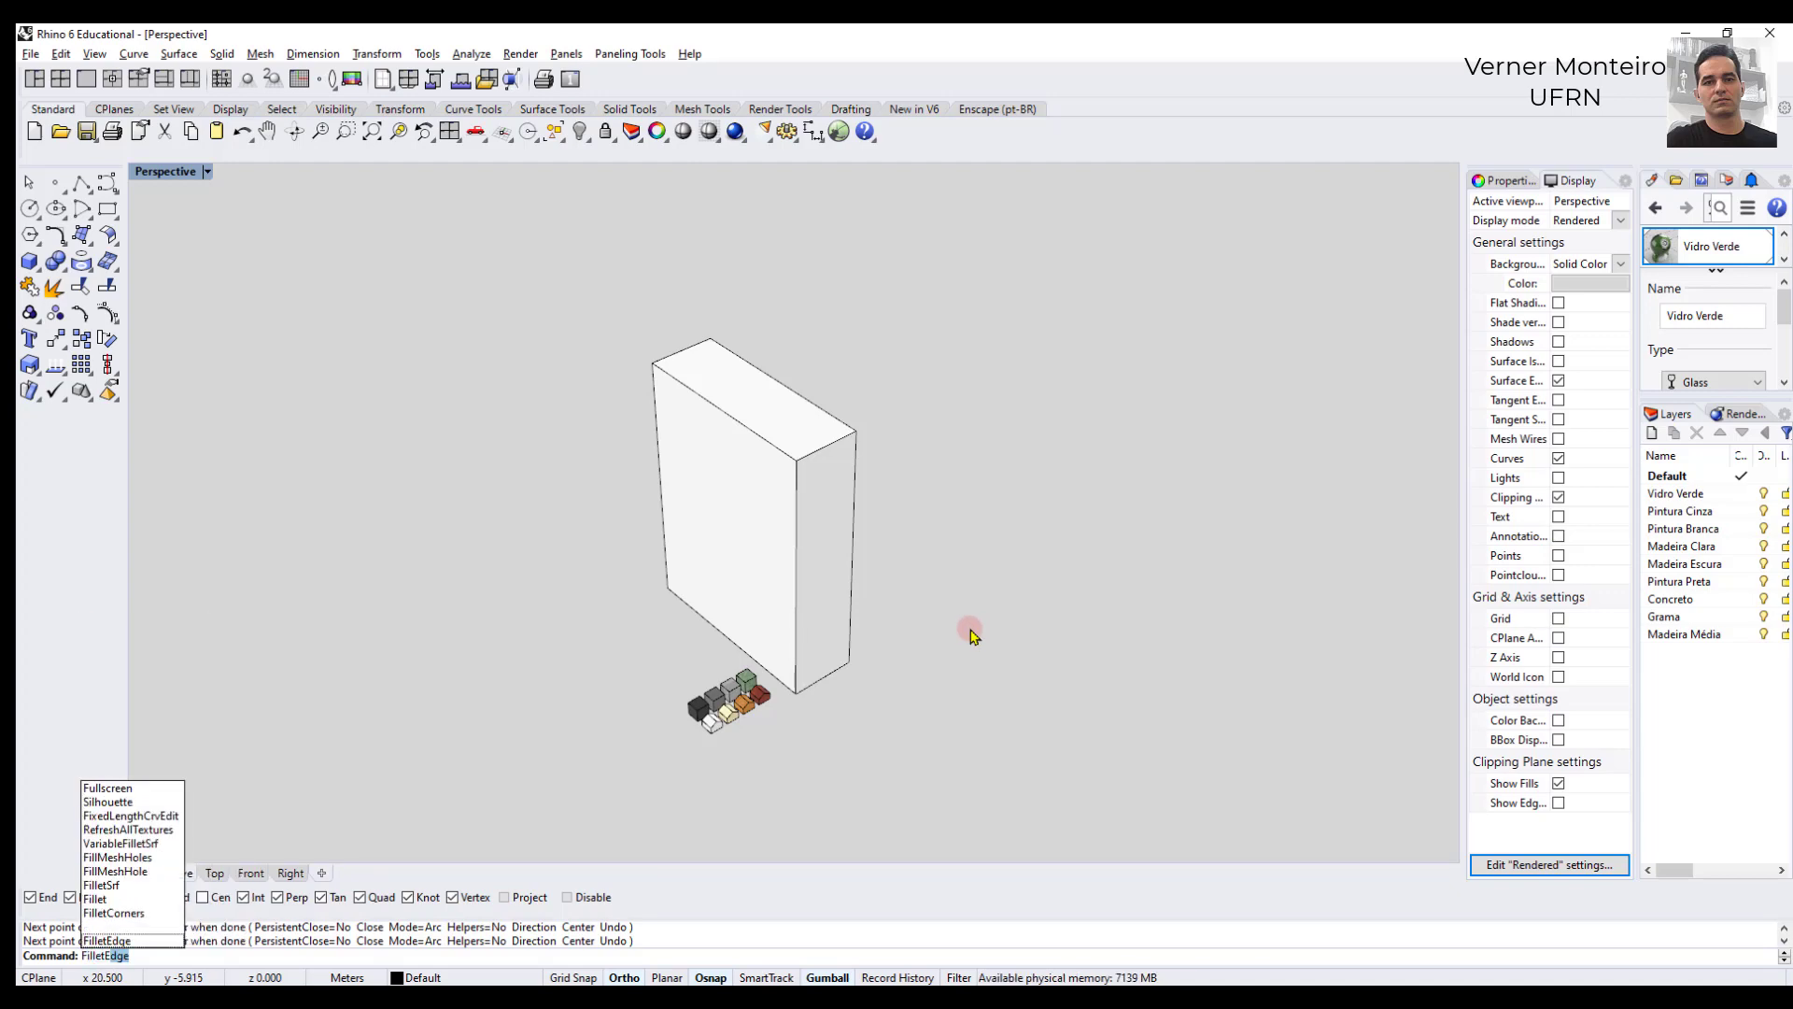
{"action": "type", "text": "ge"}
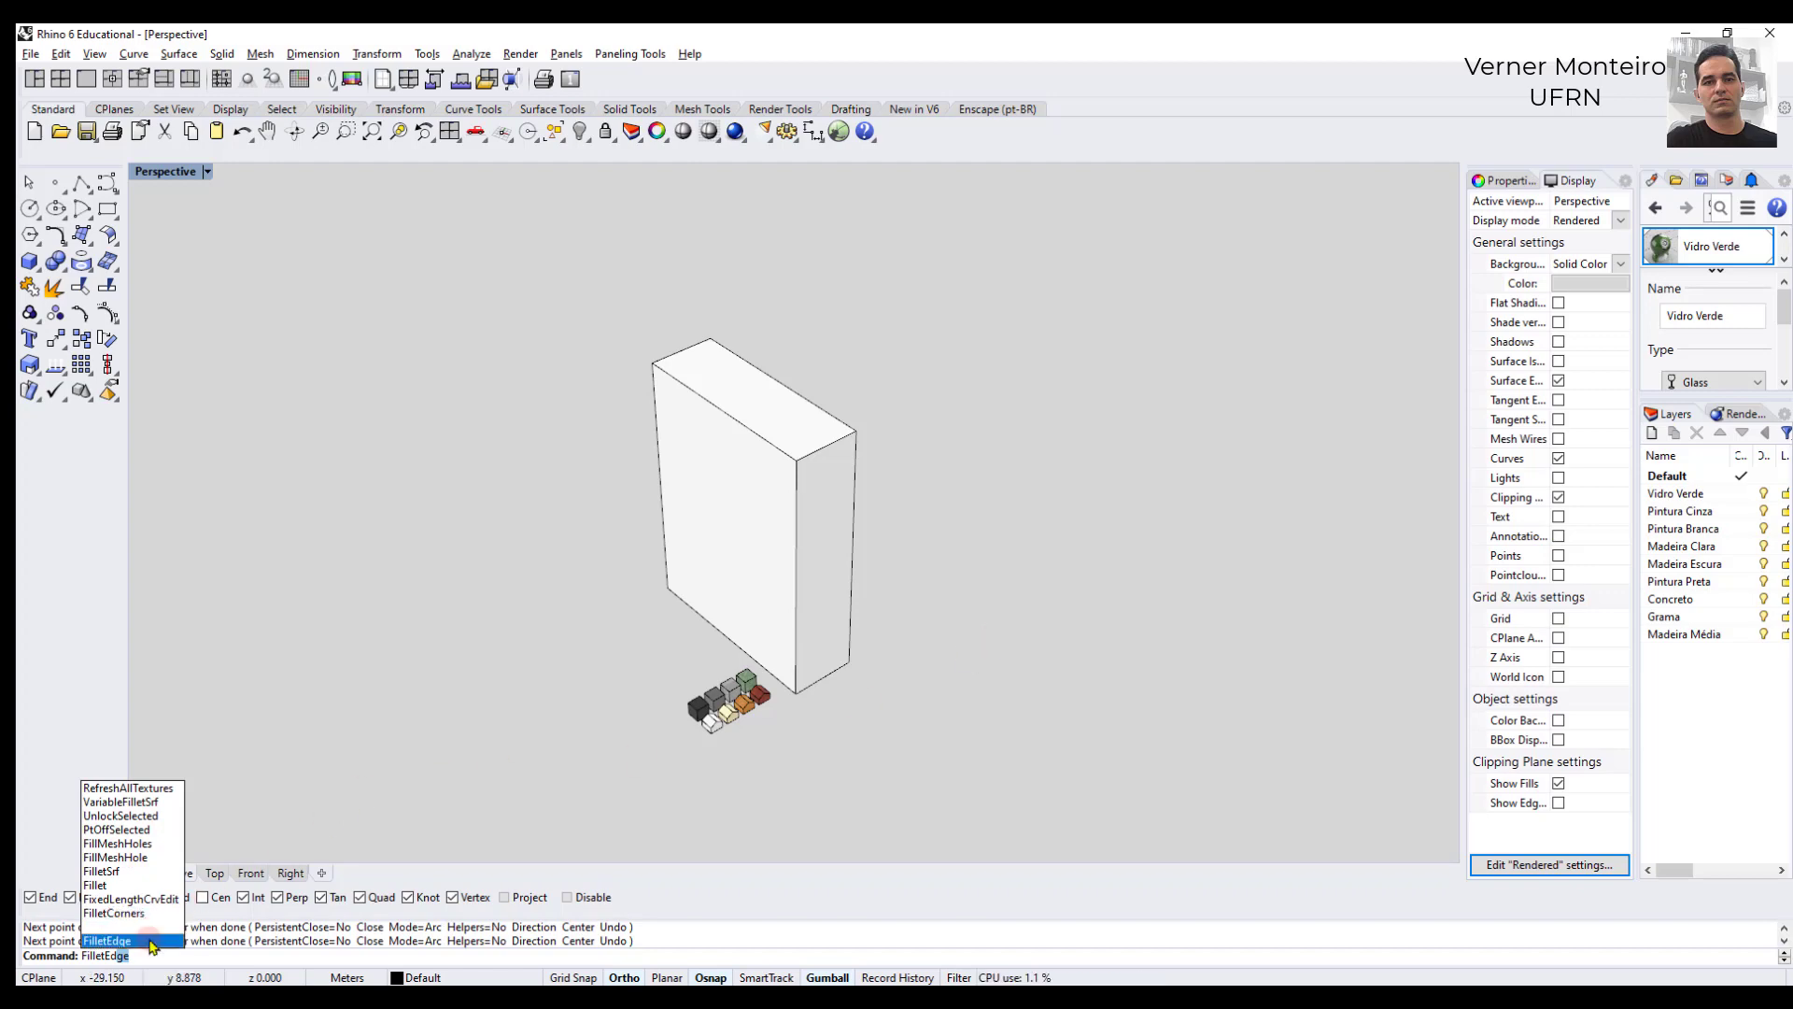
{"action": "key", "text": "Return"}
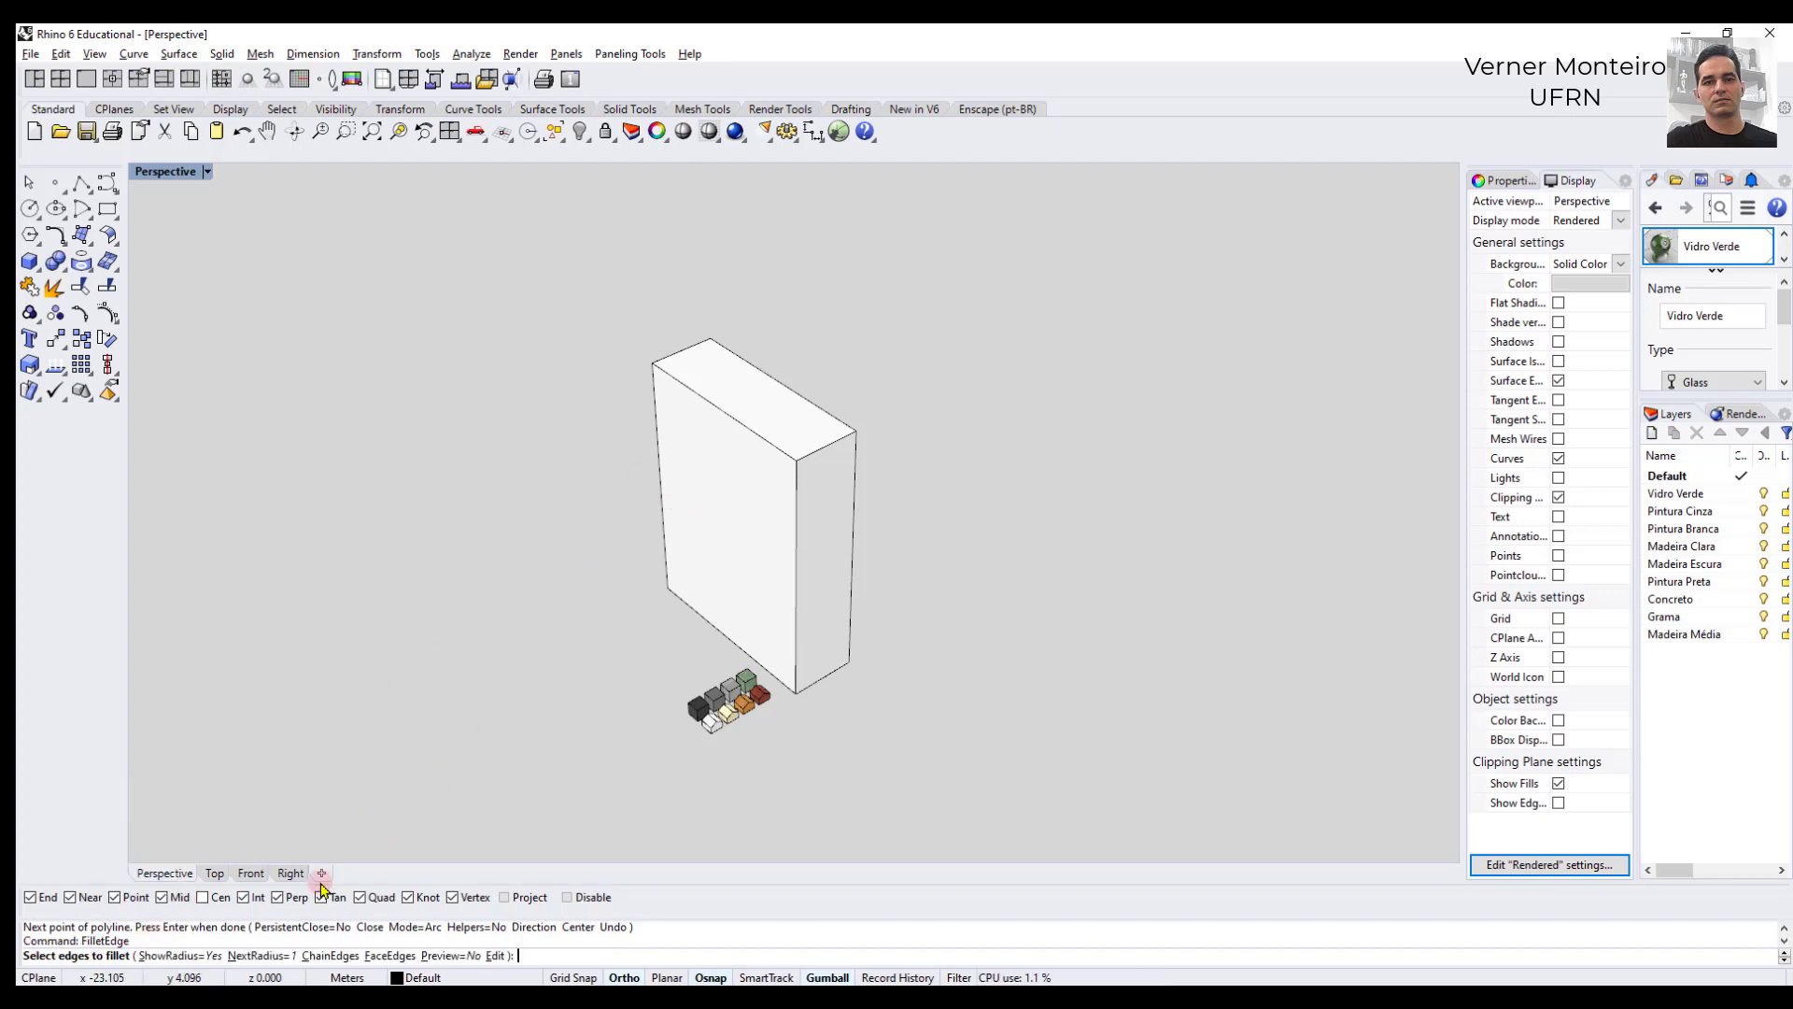
{"action": "left_click", "coordinate": [258, 956]}
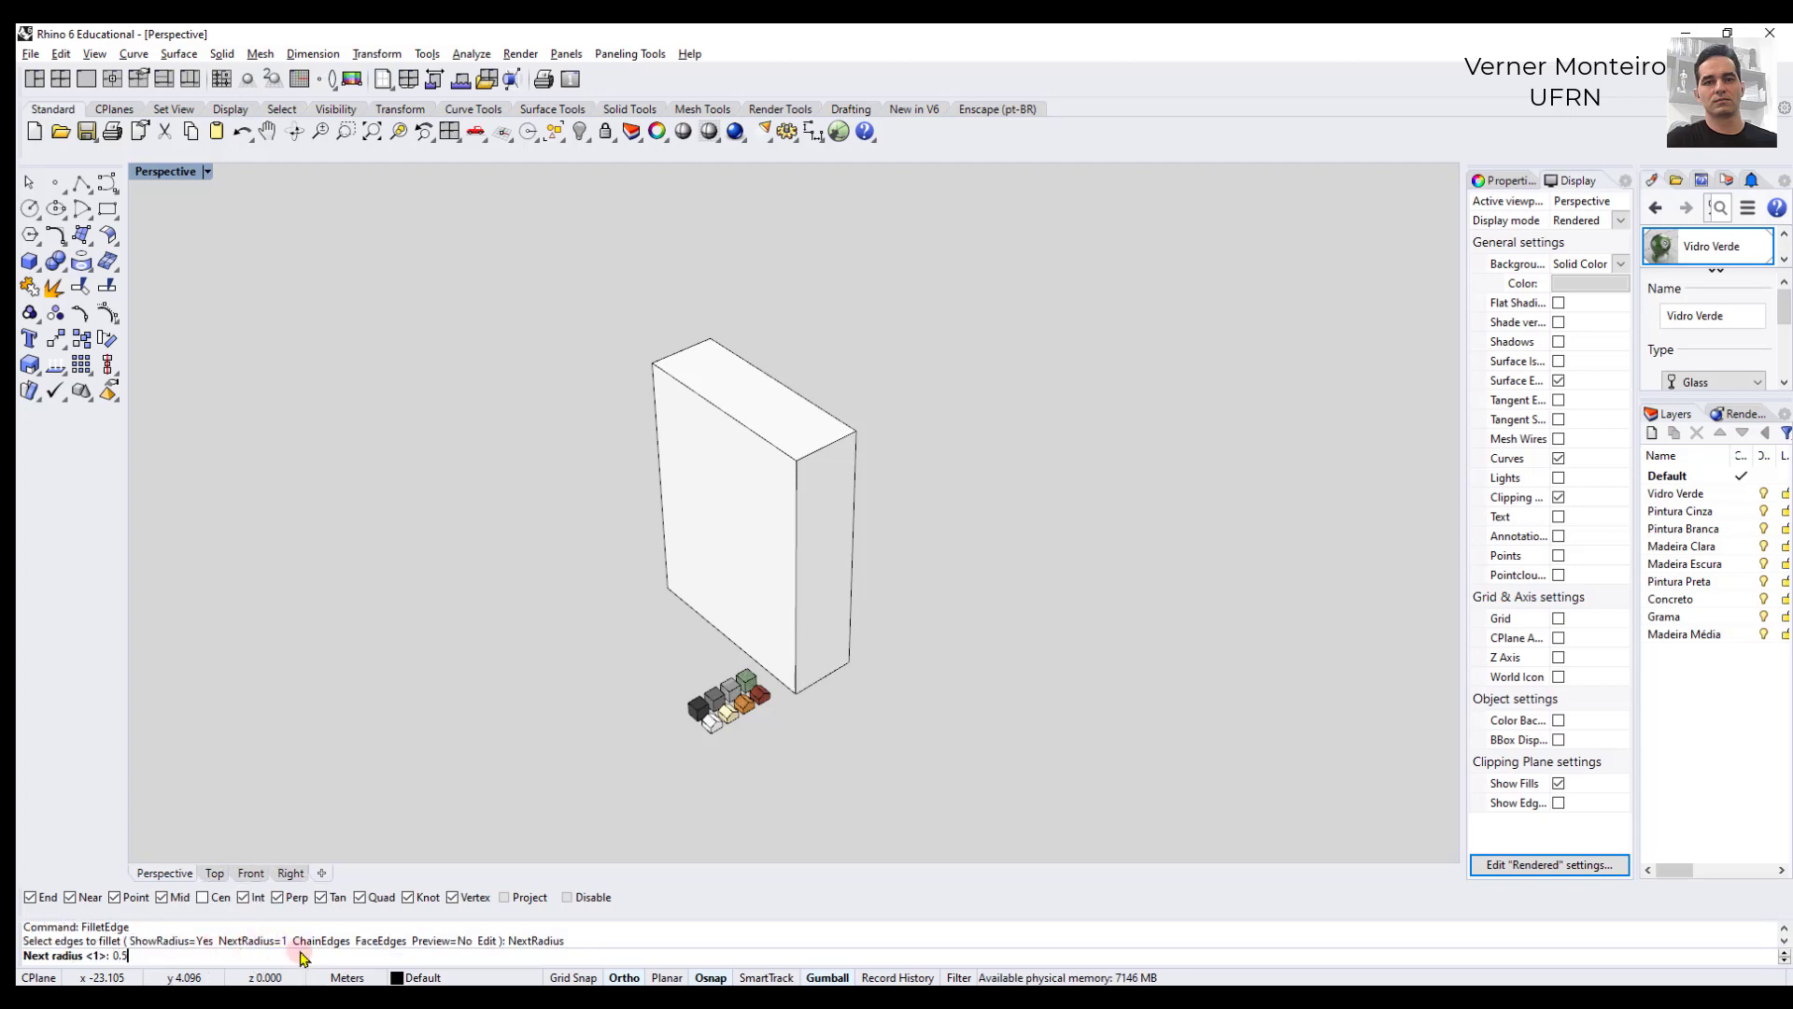
{"action": "type", "text": "0.5"}
{"action": "key", "text": "Return"}
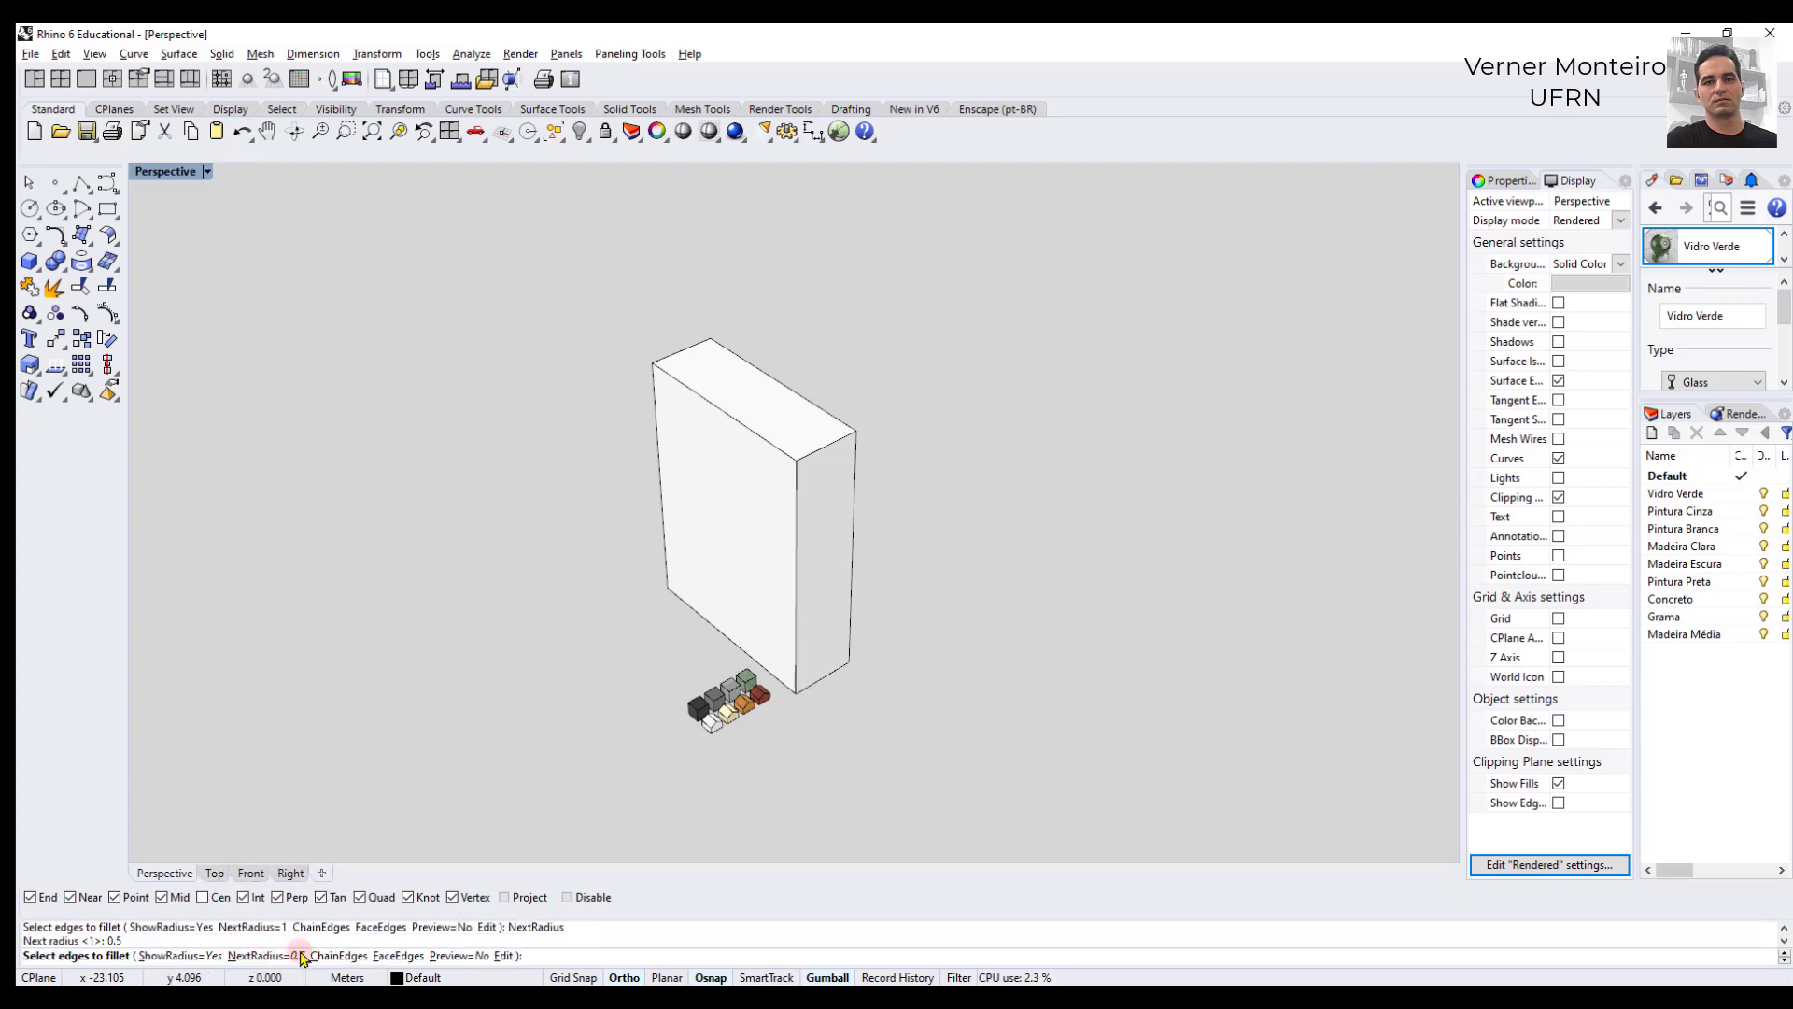
{"action": "left_click", "coordinate": [797, 519]}
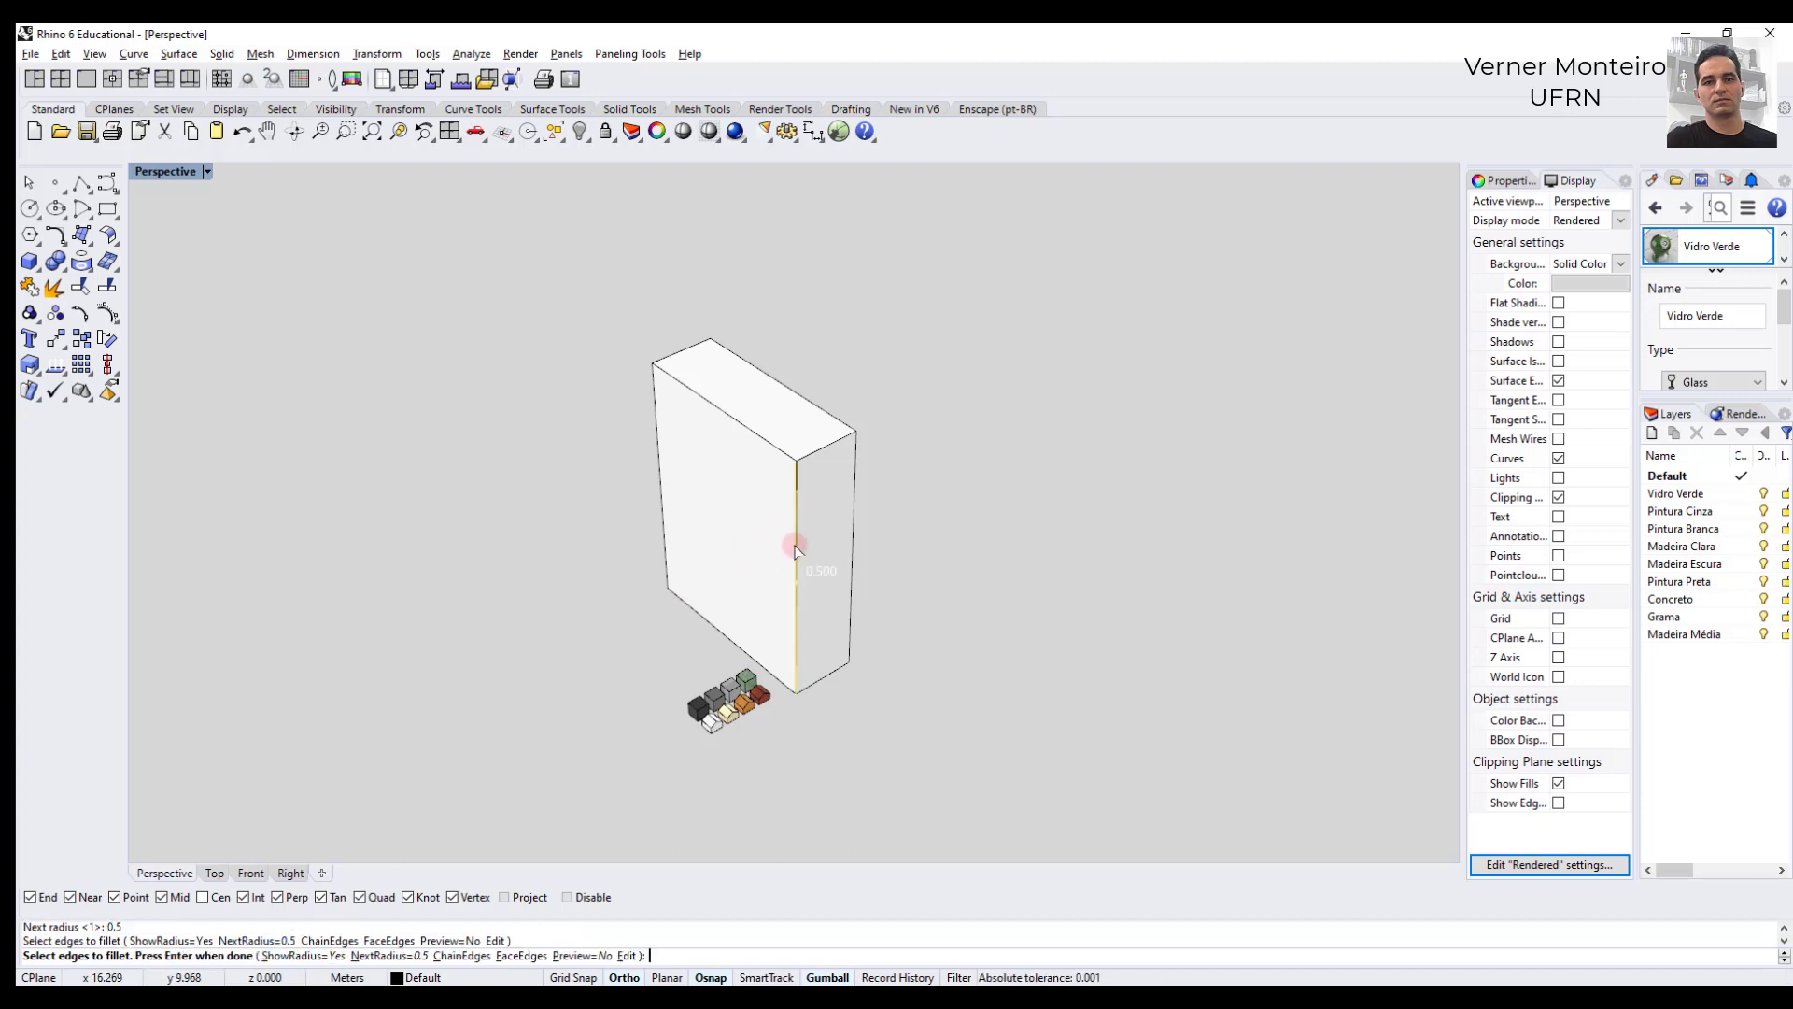
{"action": "key", "text": "Return"}
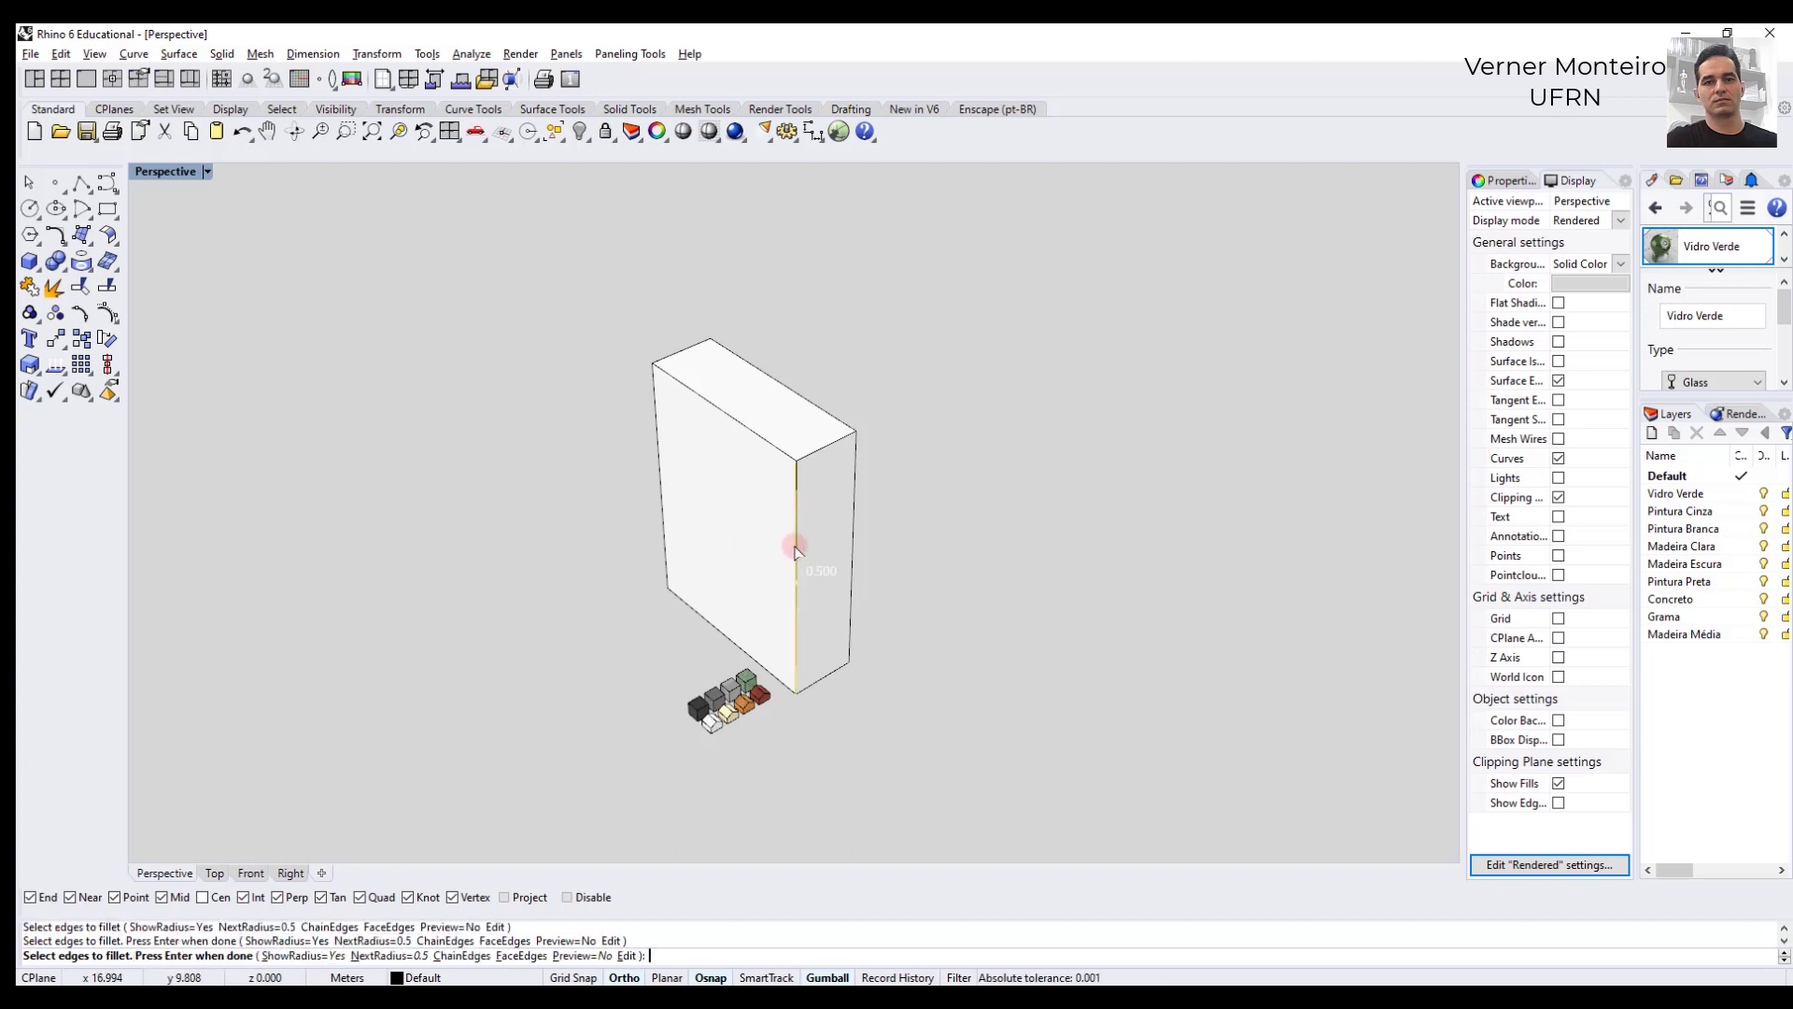
{"action": "scroll", "coordinate": [758, 546], "scroll_direction": "up", "scroll_amount": 5}
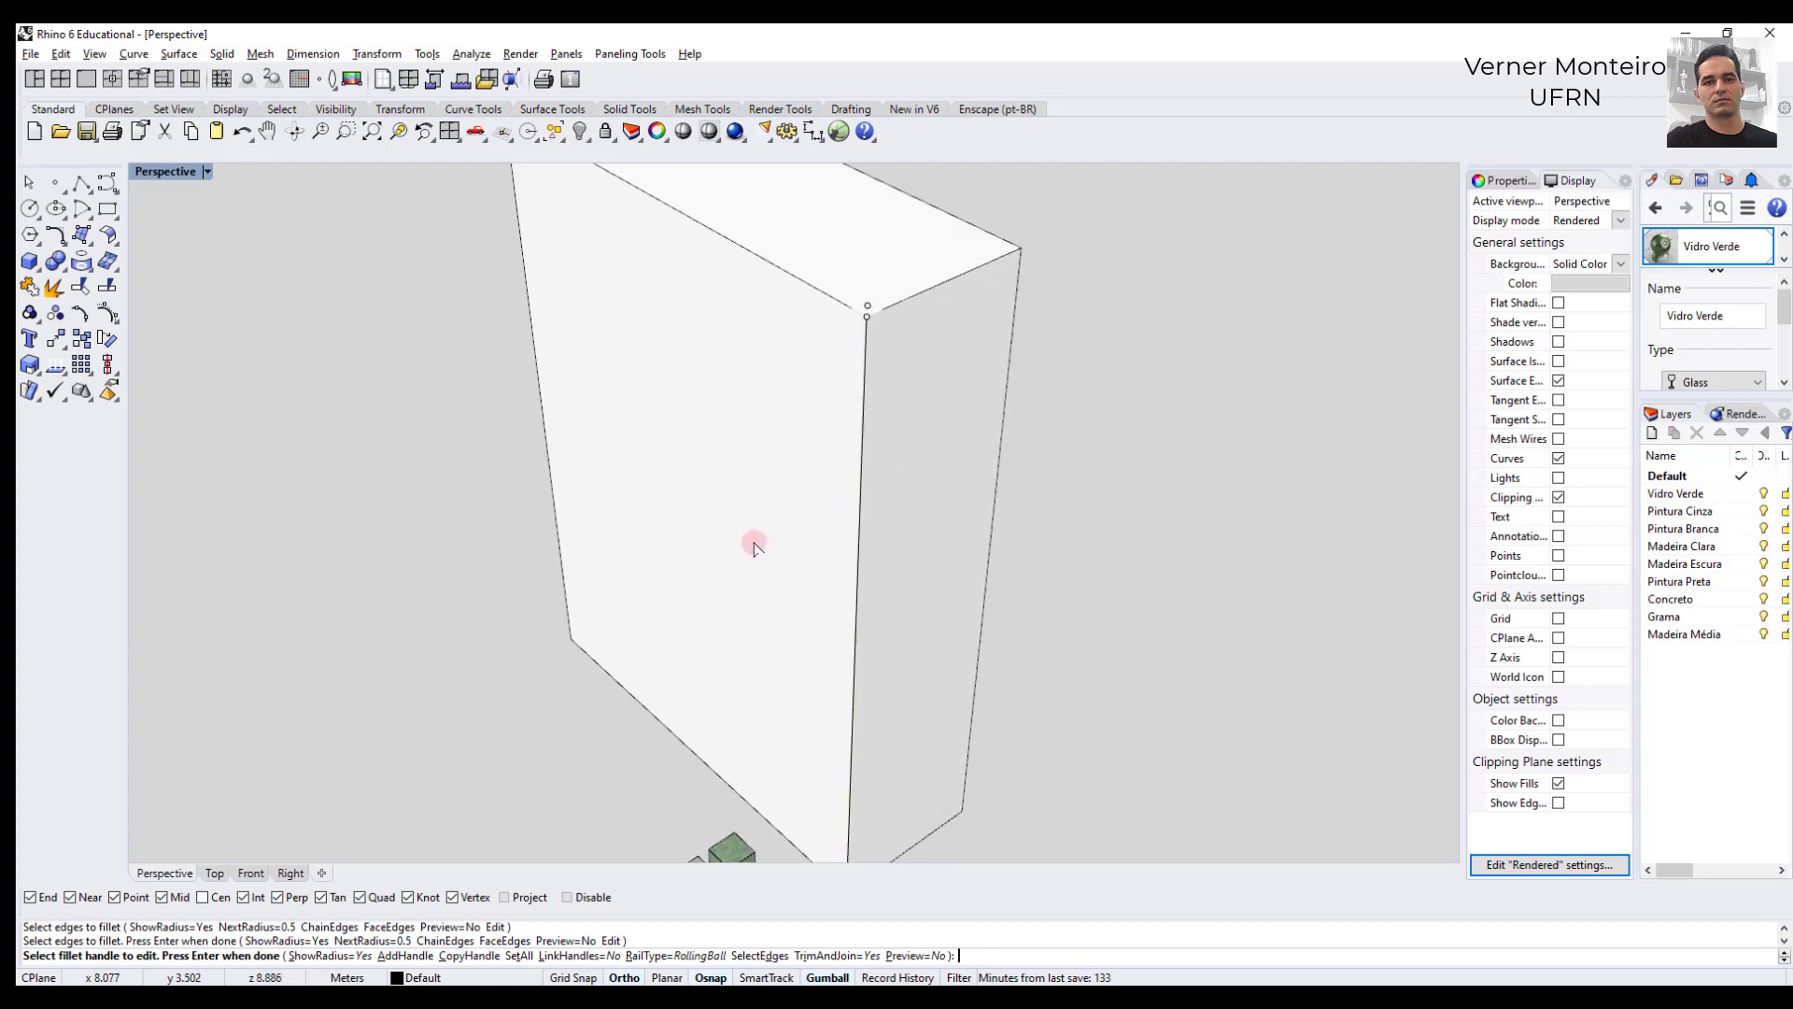
{"action": "scroll", "coordinate": [755, 546], "scroll_direction": "down", "scroll_amount": 4}
{"action": "scroll", "coordinate": [754, 547], "scroll_direction": "up", "scroll_amount": 3}
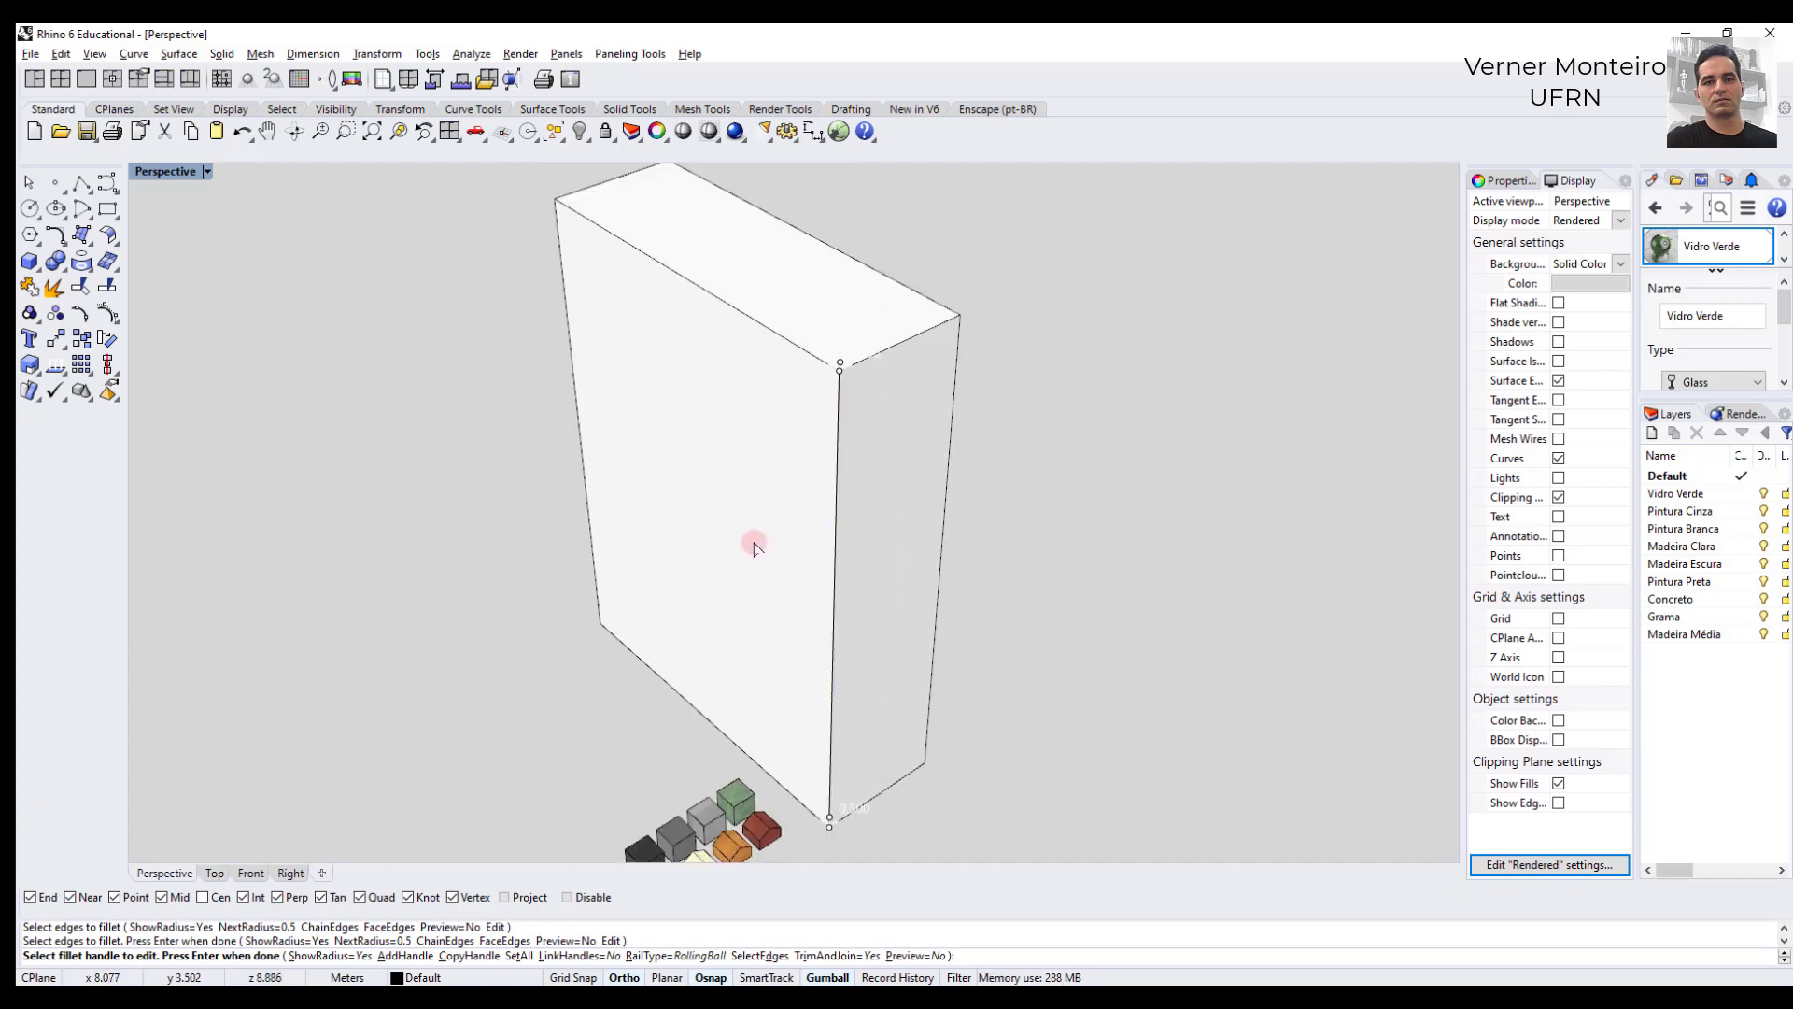
{"action": "key", "text": "Return"}
{"action": "scroll", "coordinate": [754, 546], "scroll_direction": "down", "scroll_amount": 3}
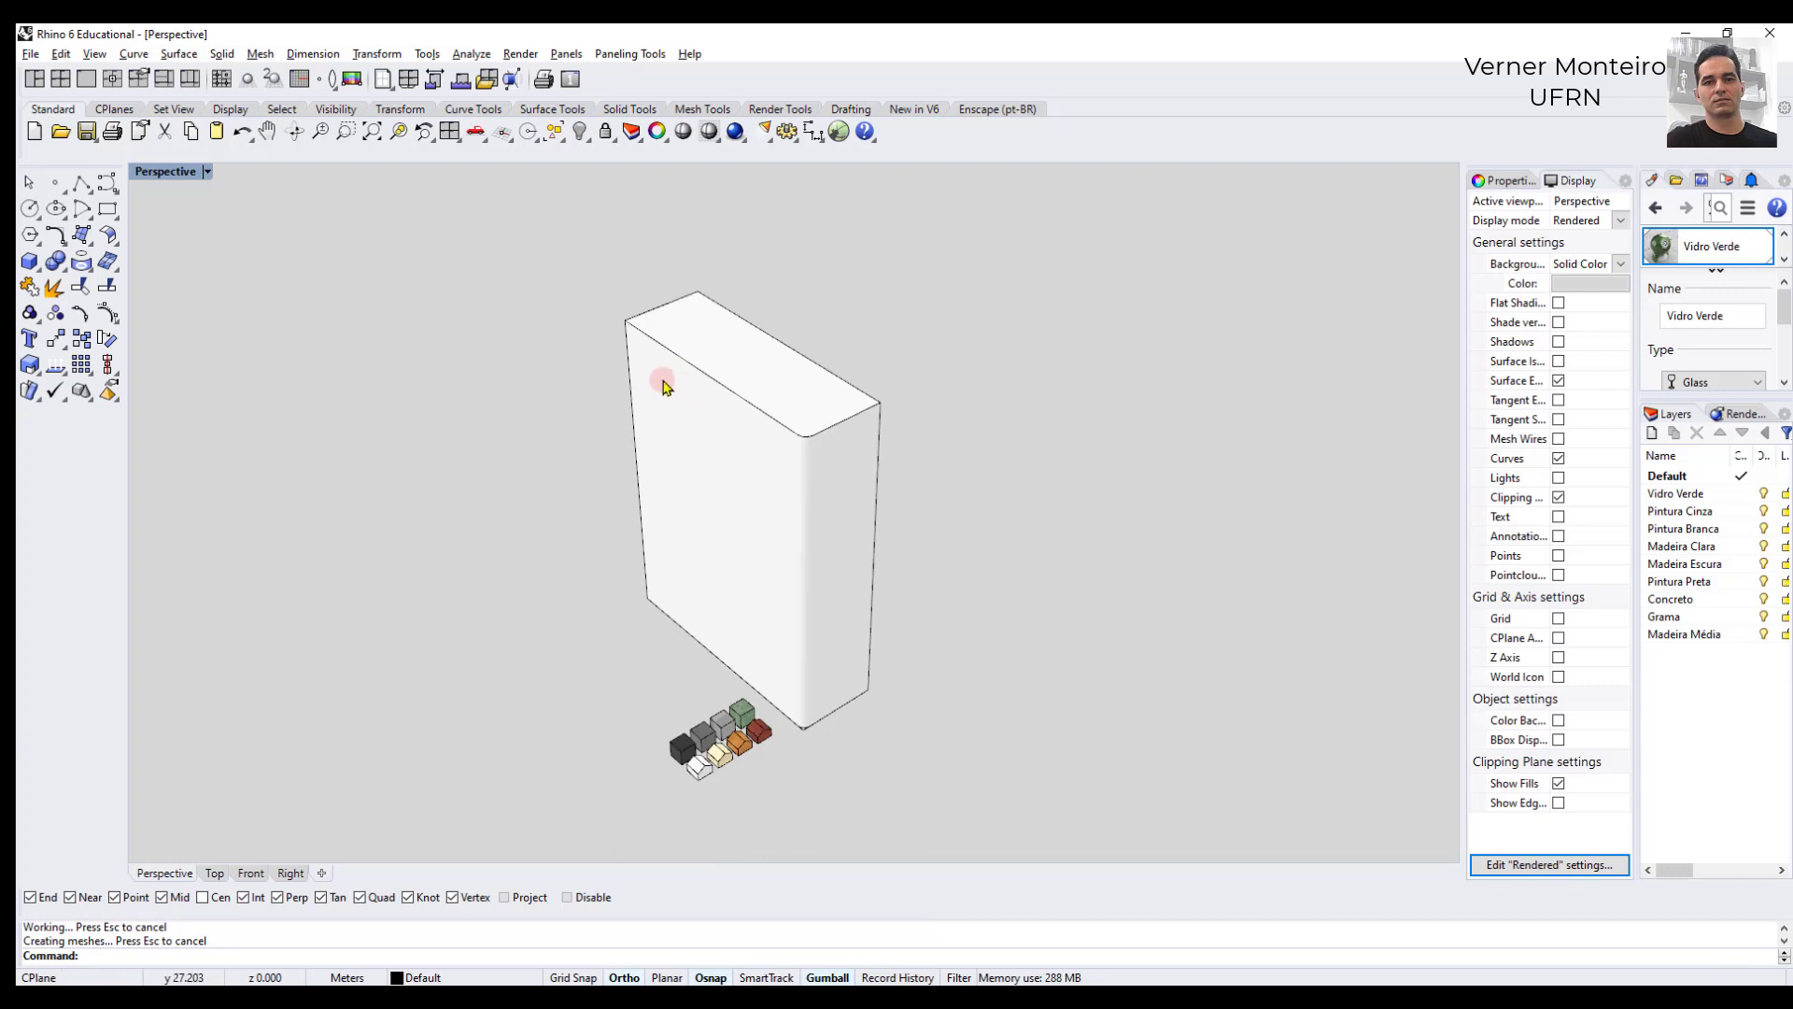
- Fillet the vertical edge at the other end of the long front face with a 2 m radius
{"action": "scroll", "coordinate": [663, 386], "scroll_direction": "up", "scroll_amount": 2}
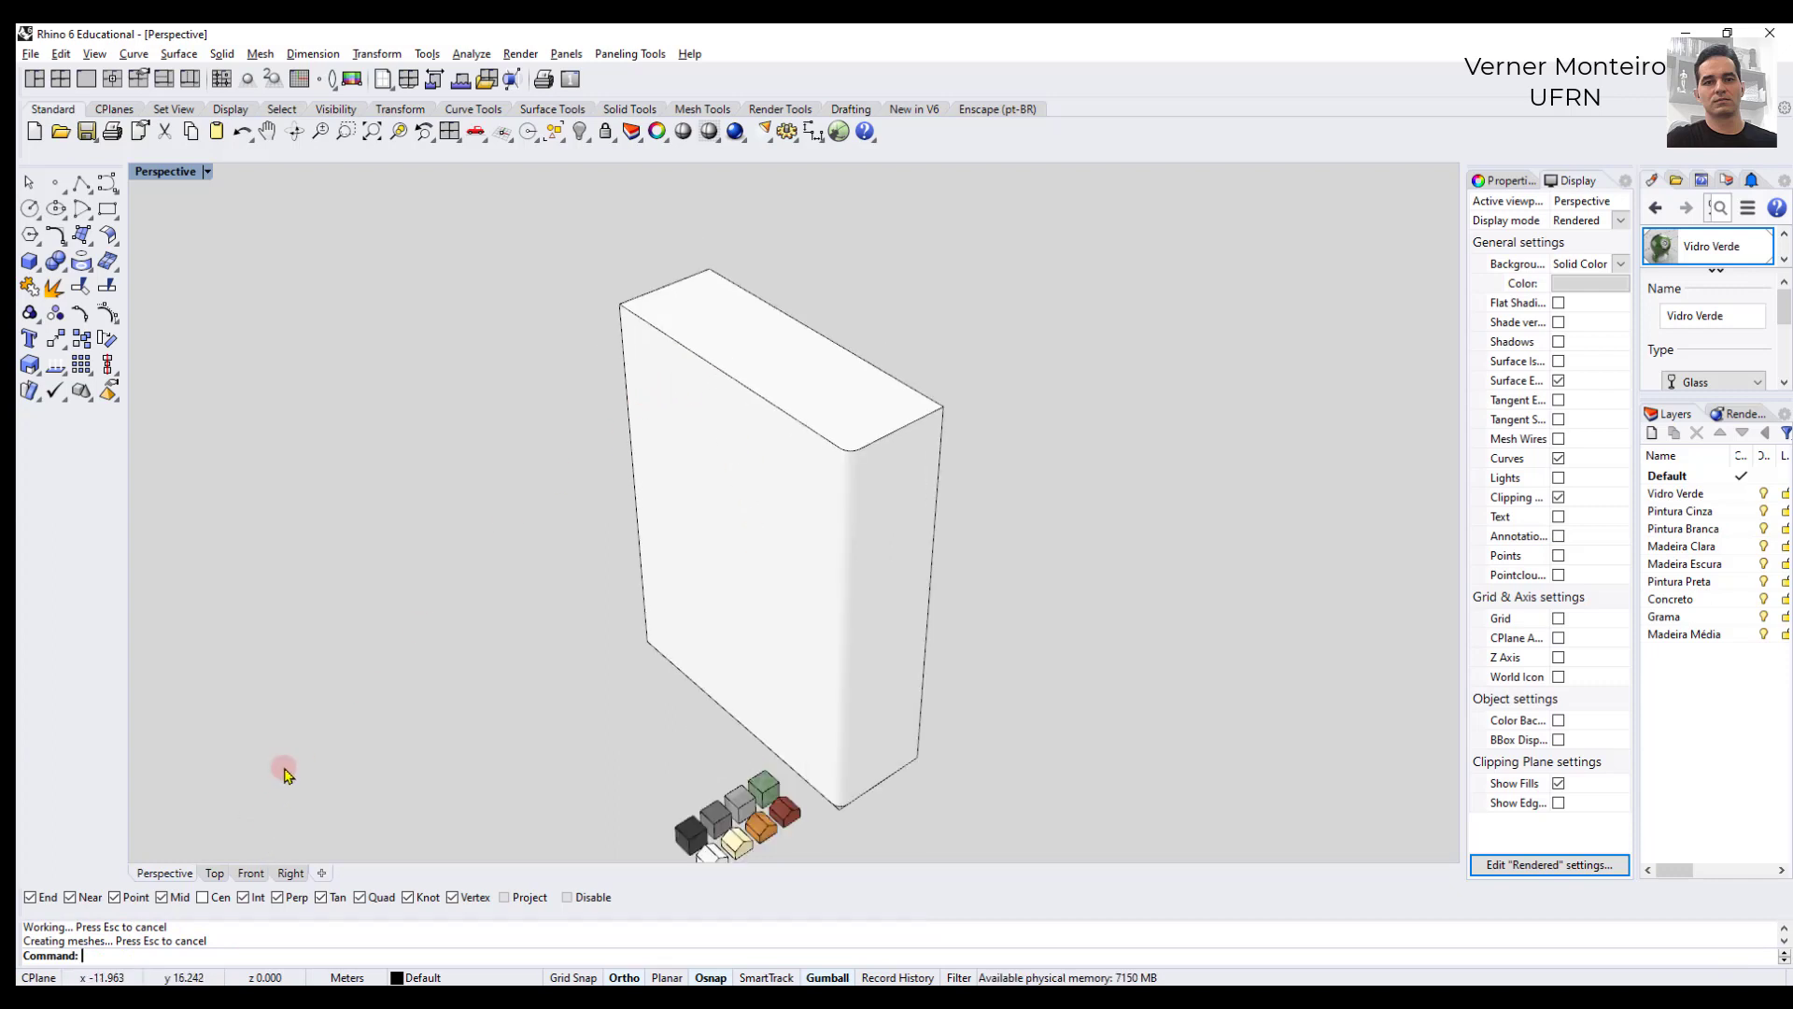
{"action": "type", "text": "Fillet"}
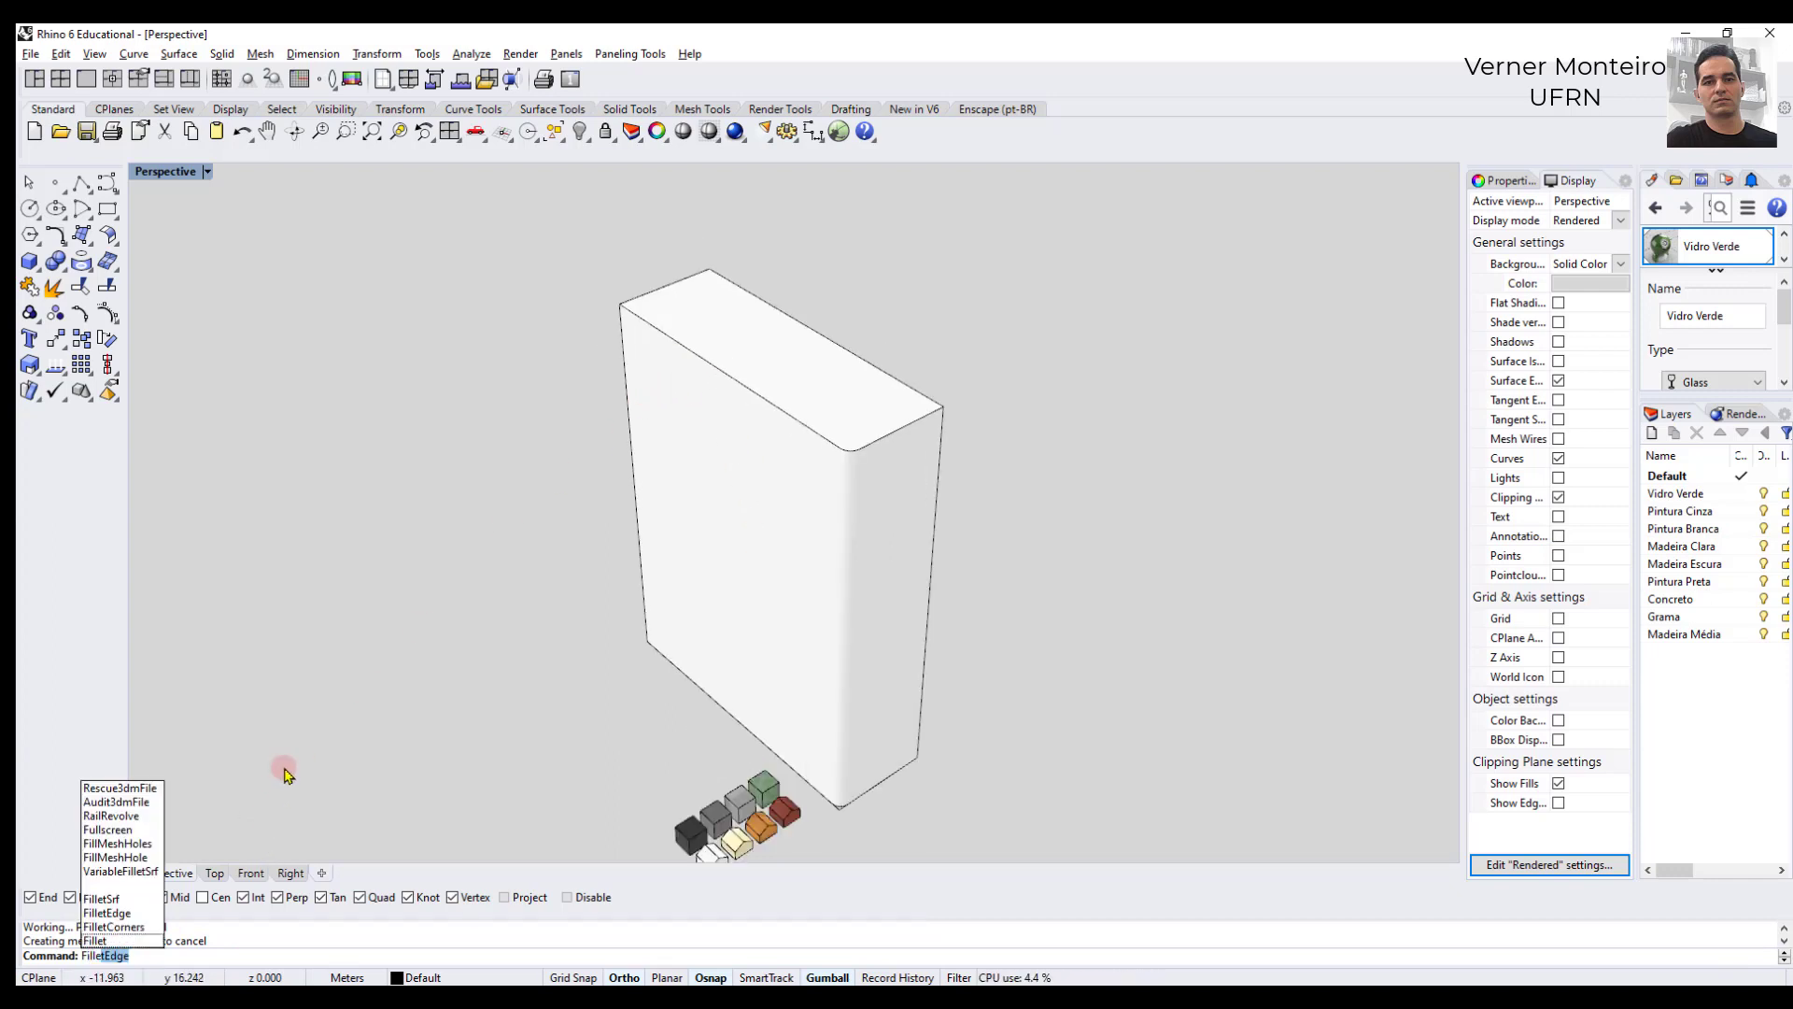
{"action": "key", "text": "Return"}
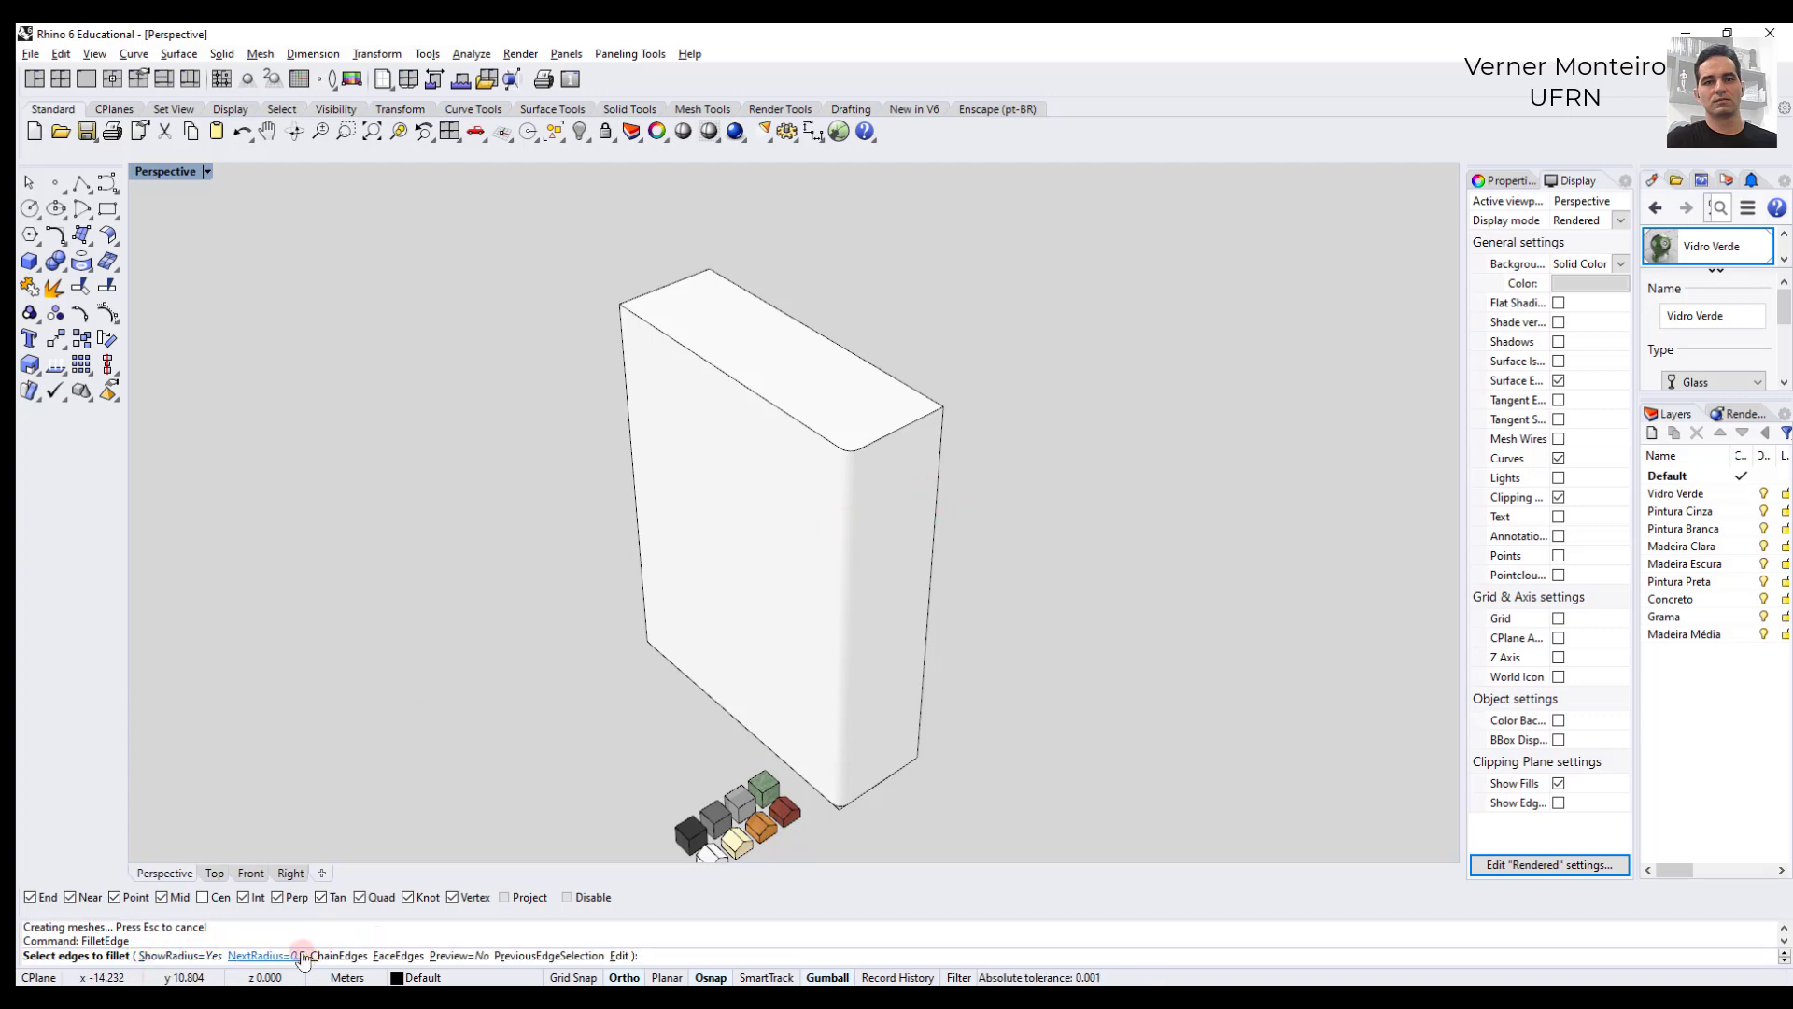
{"action": "left_click", "coordinate": [263, 956]}
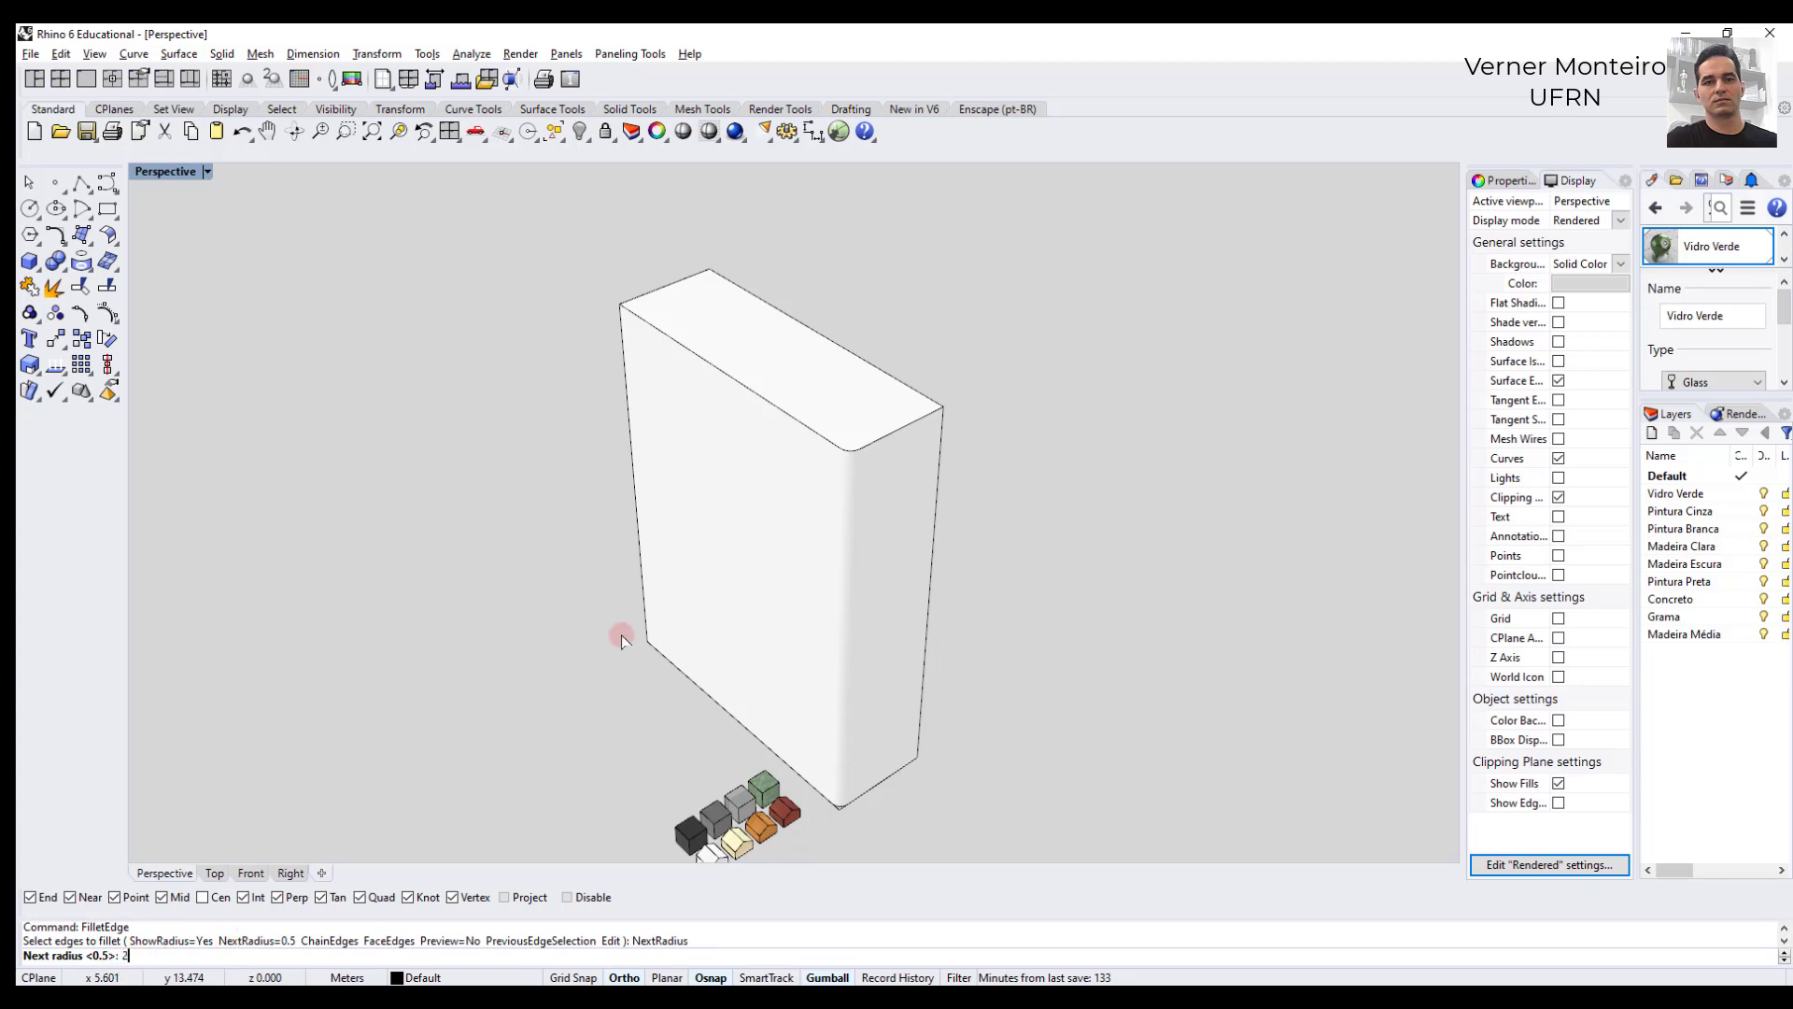
{"action": "type", "text": "2"}
{"action": "key", "text": "Return"}
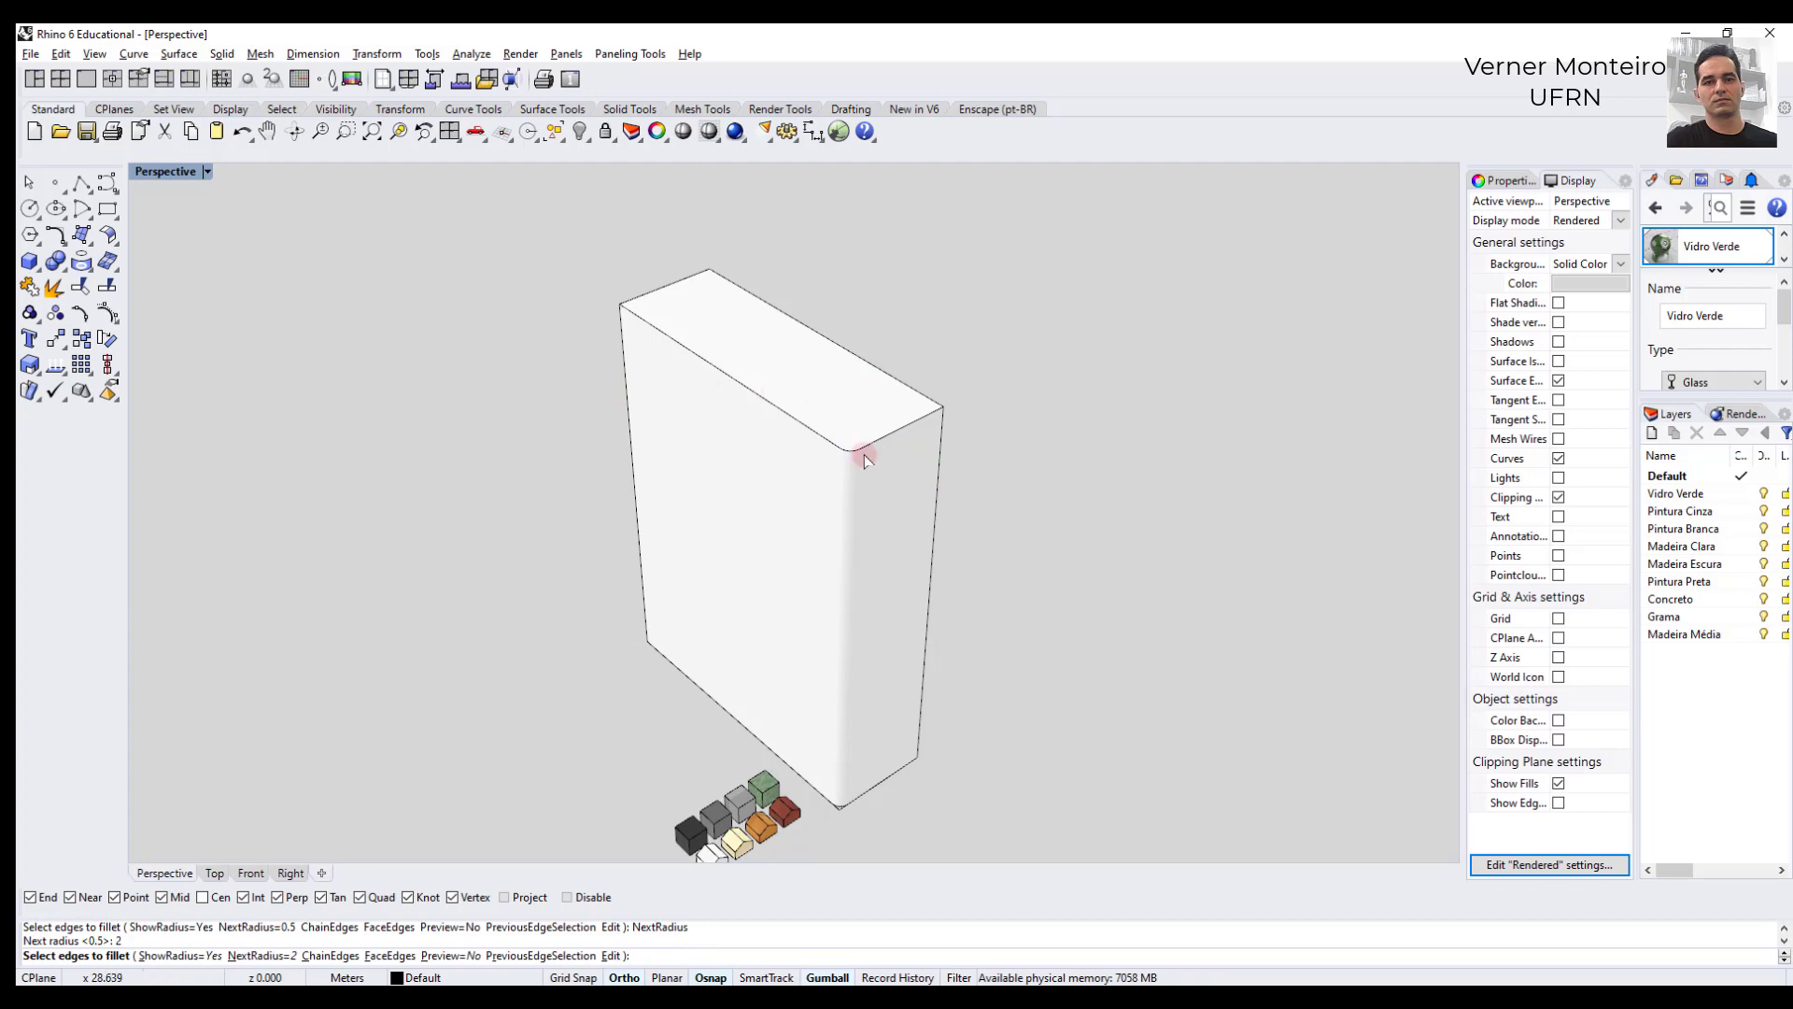
{"action": "left_click", "coordinate": [627, 407]}
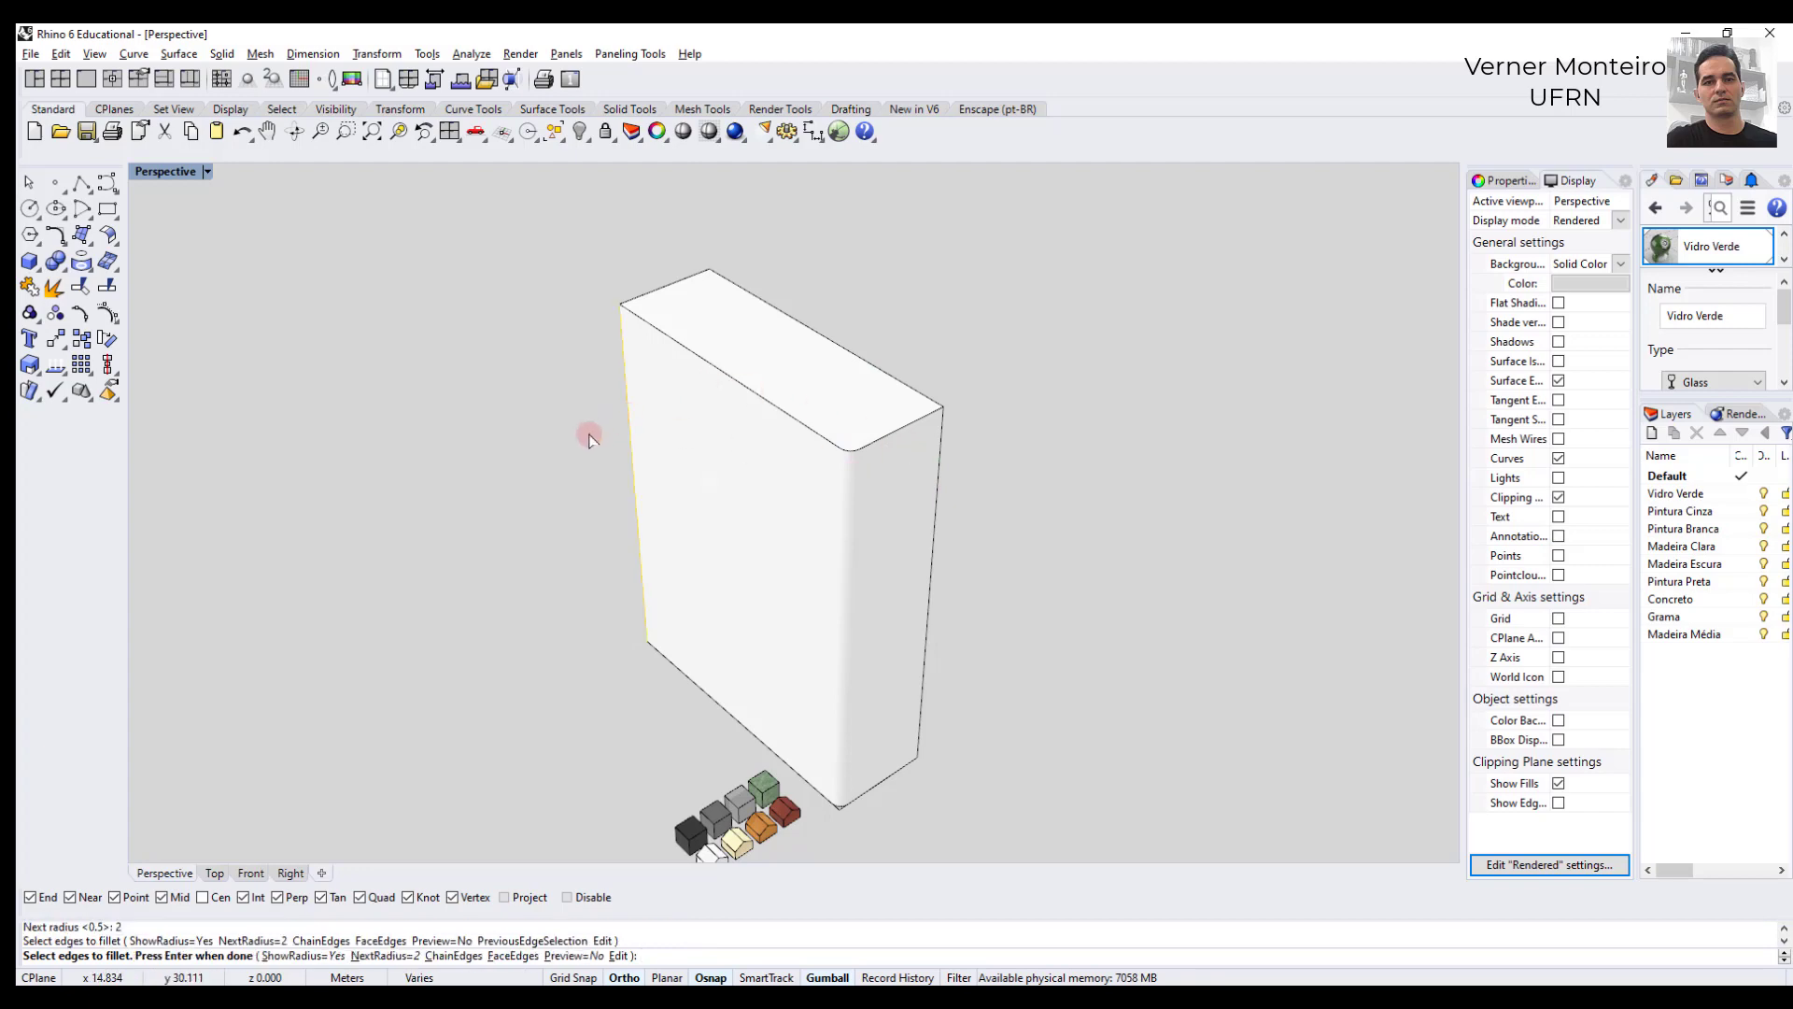
{"action": "key", "text": "Return"}
{"action": "key", "text": "Return"}
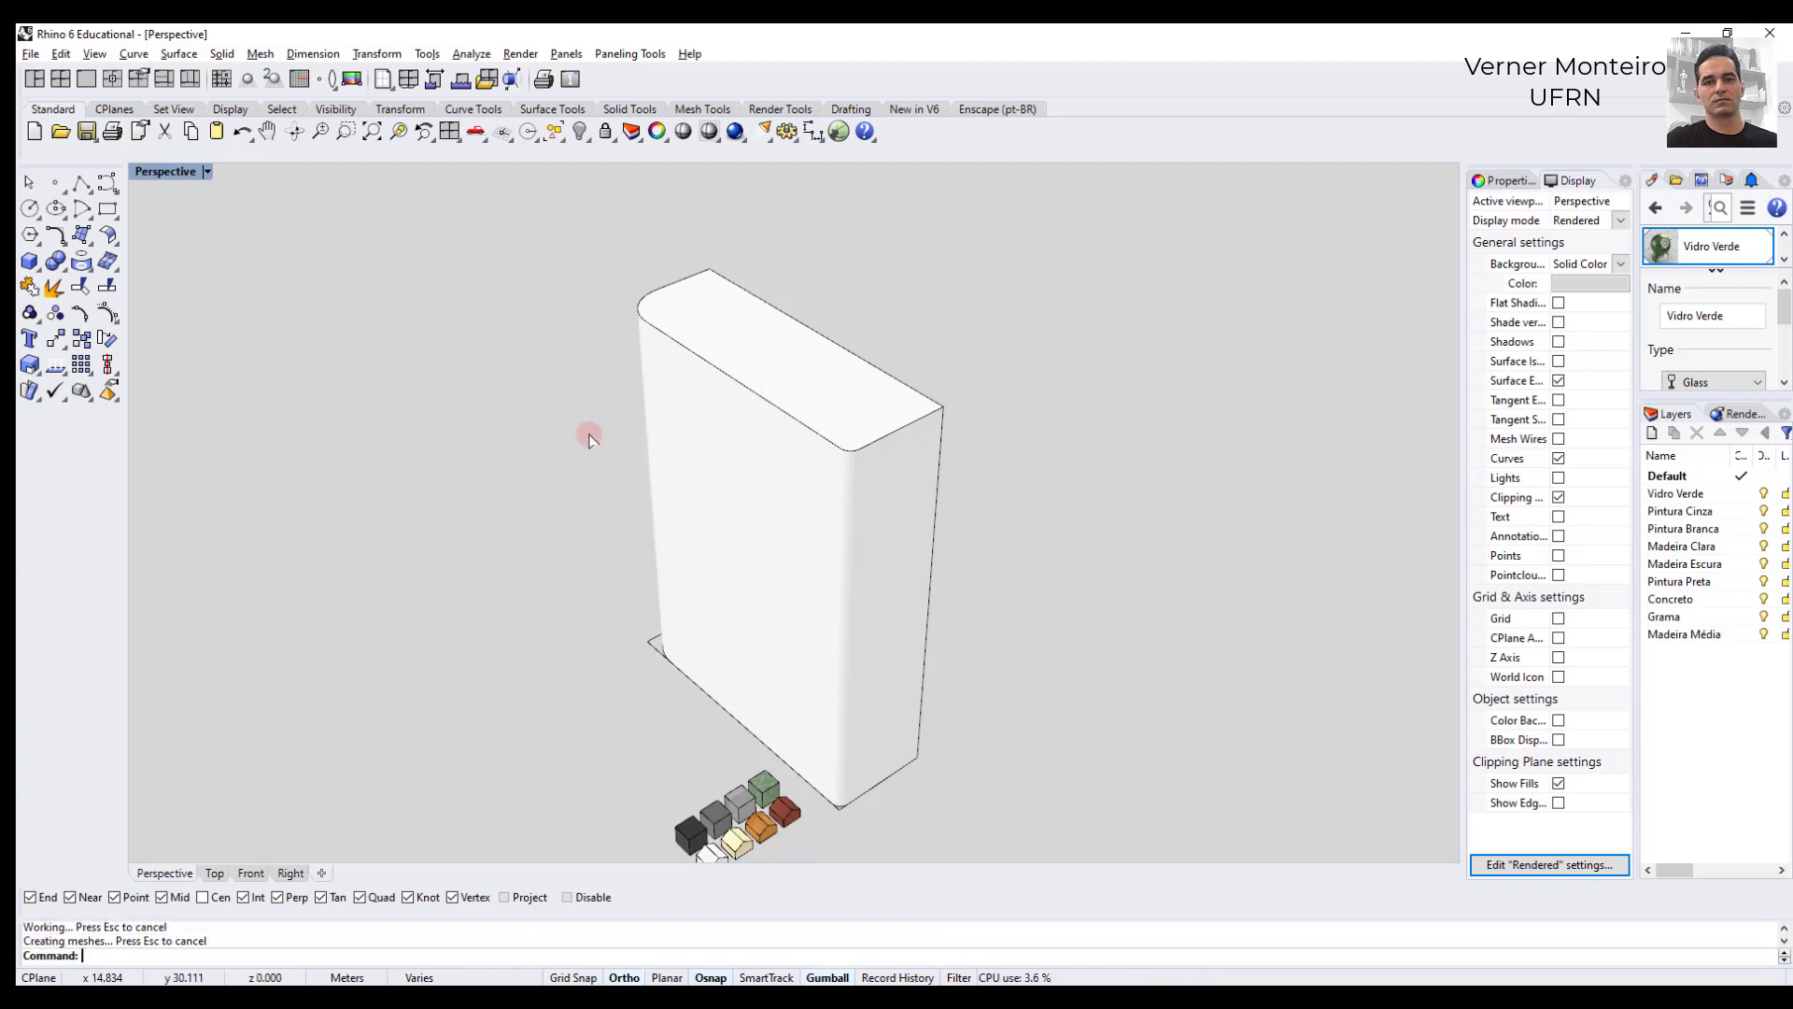
{"action": "left_click", "coordinate": [653, 647]}
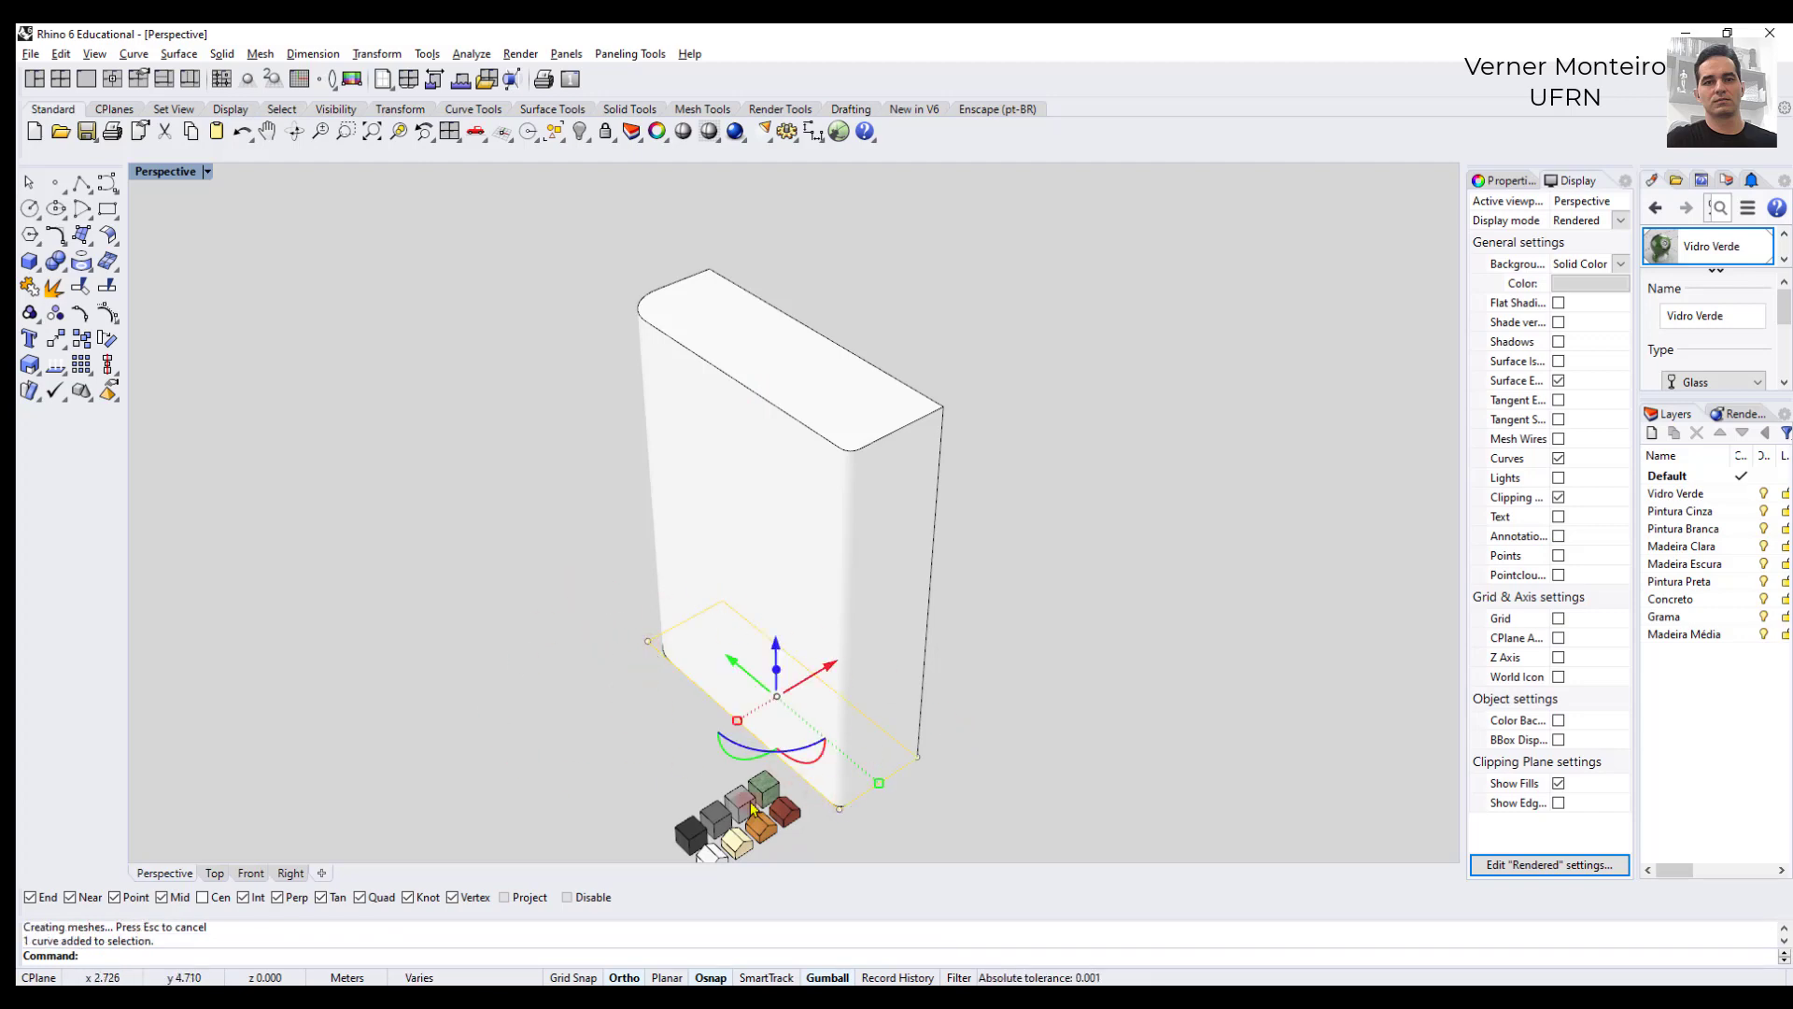
{"action": "left_click", "coordinate": [525, 422]}
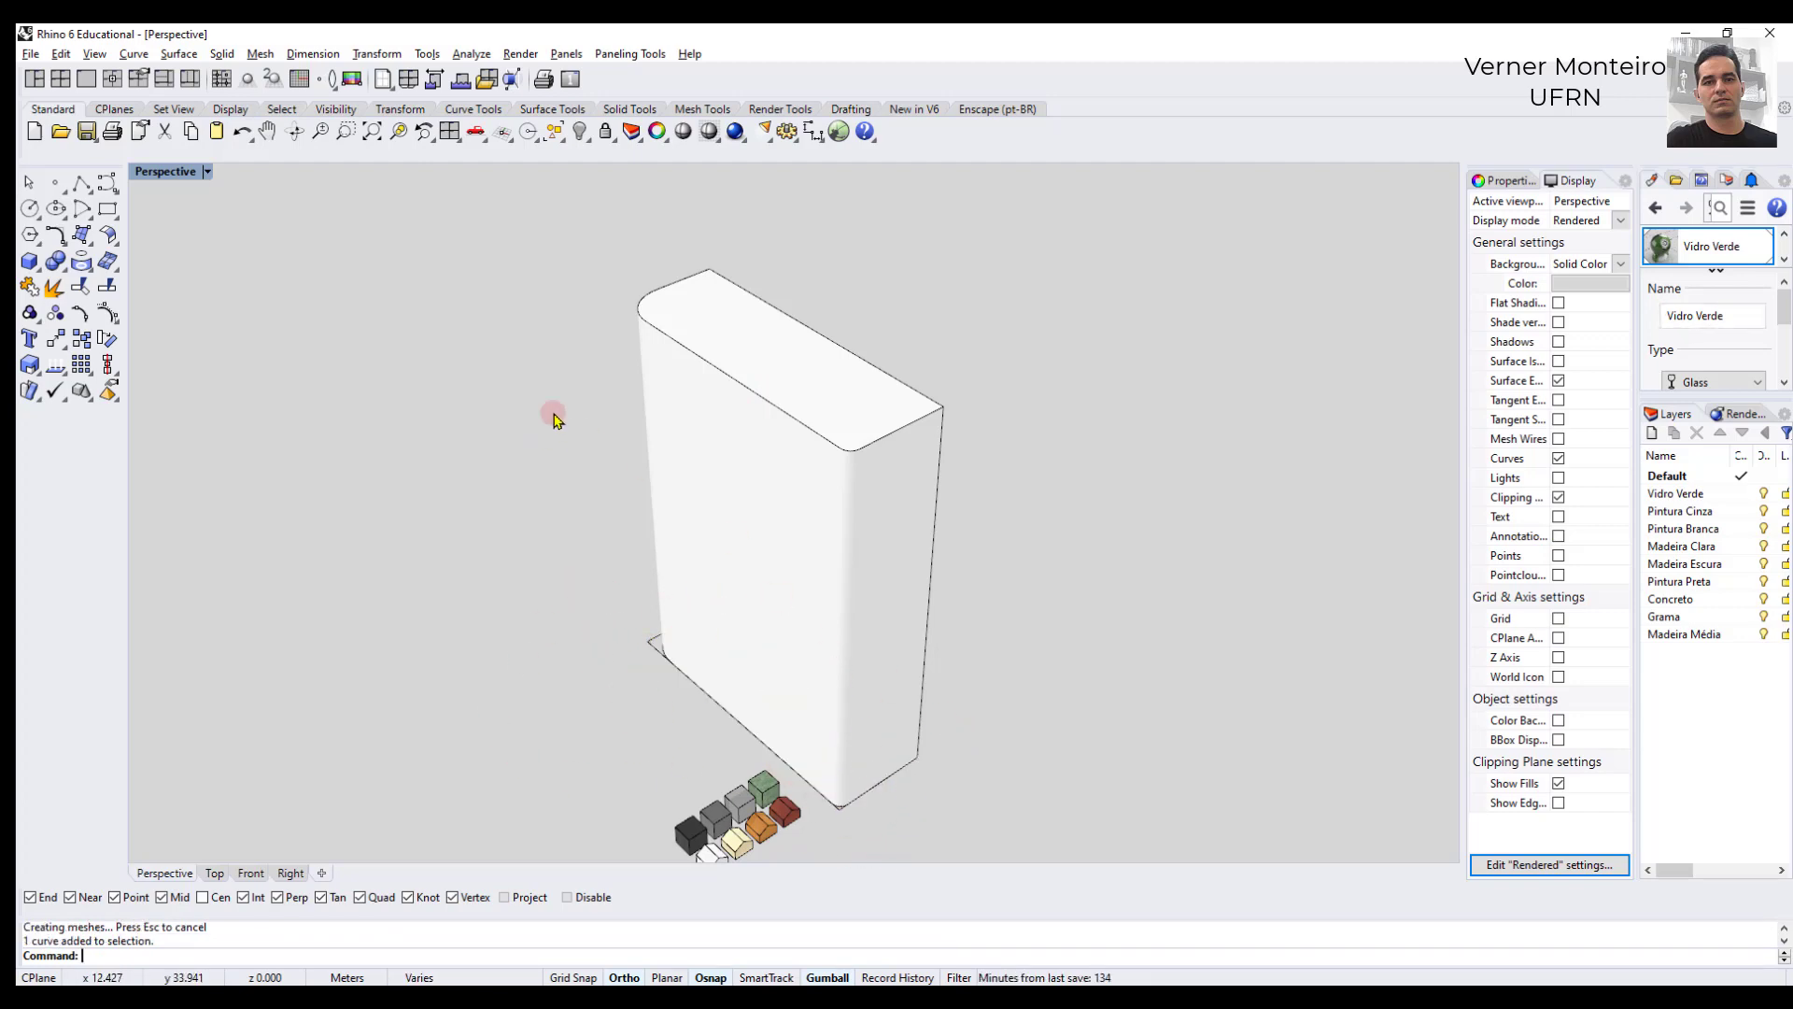
{"action": "scroll", "coordinate": [398, 598], "scroll_direction": "down", "scroll_amount": 4}
{"action": "scroll", "coordinate": [399, 696], "scroll_direction": "up", "scroll_amount": 4}
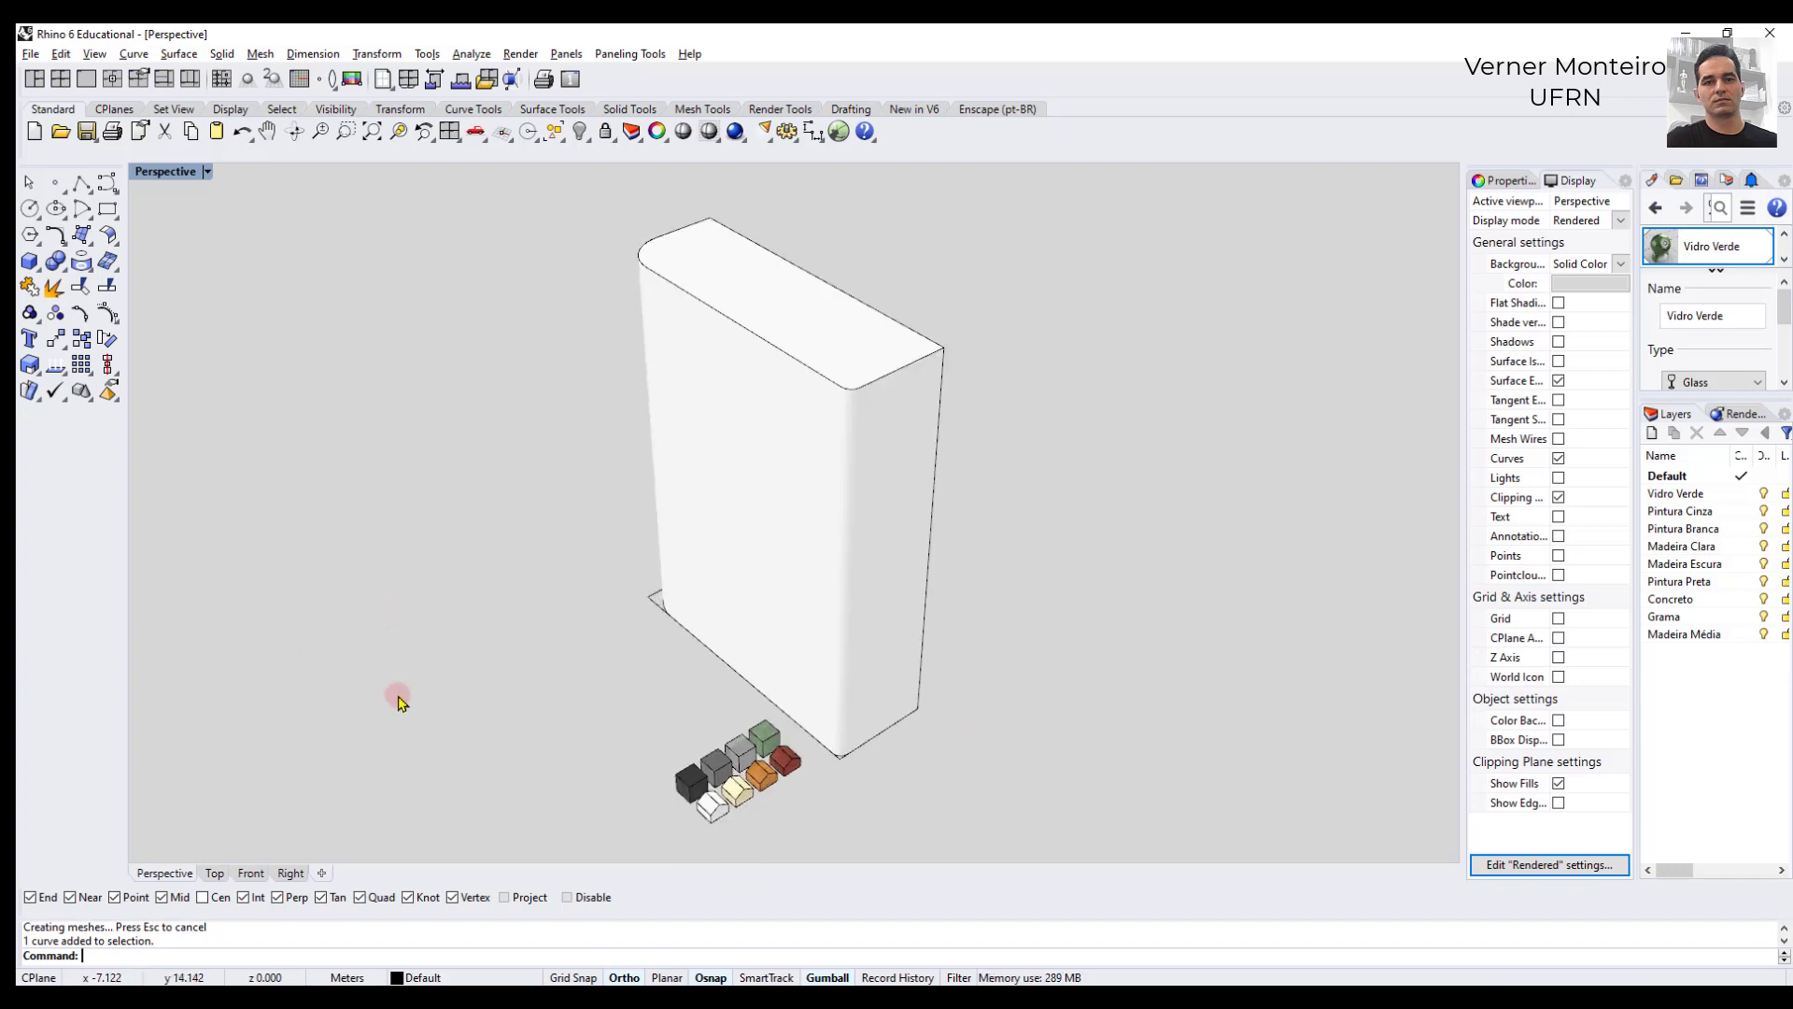